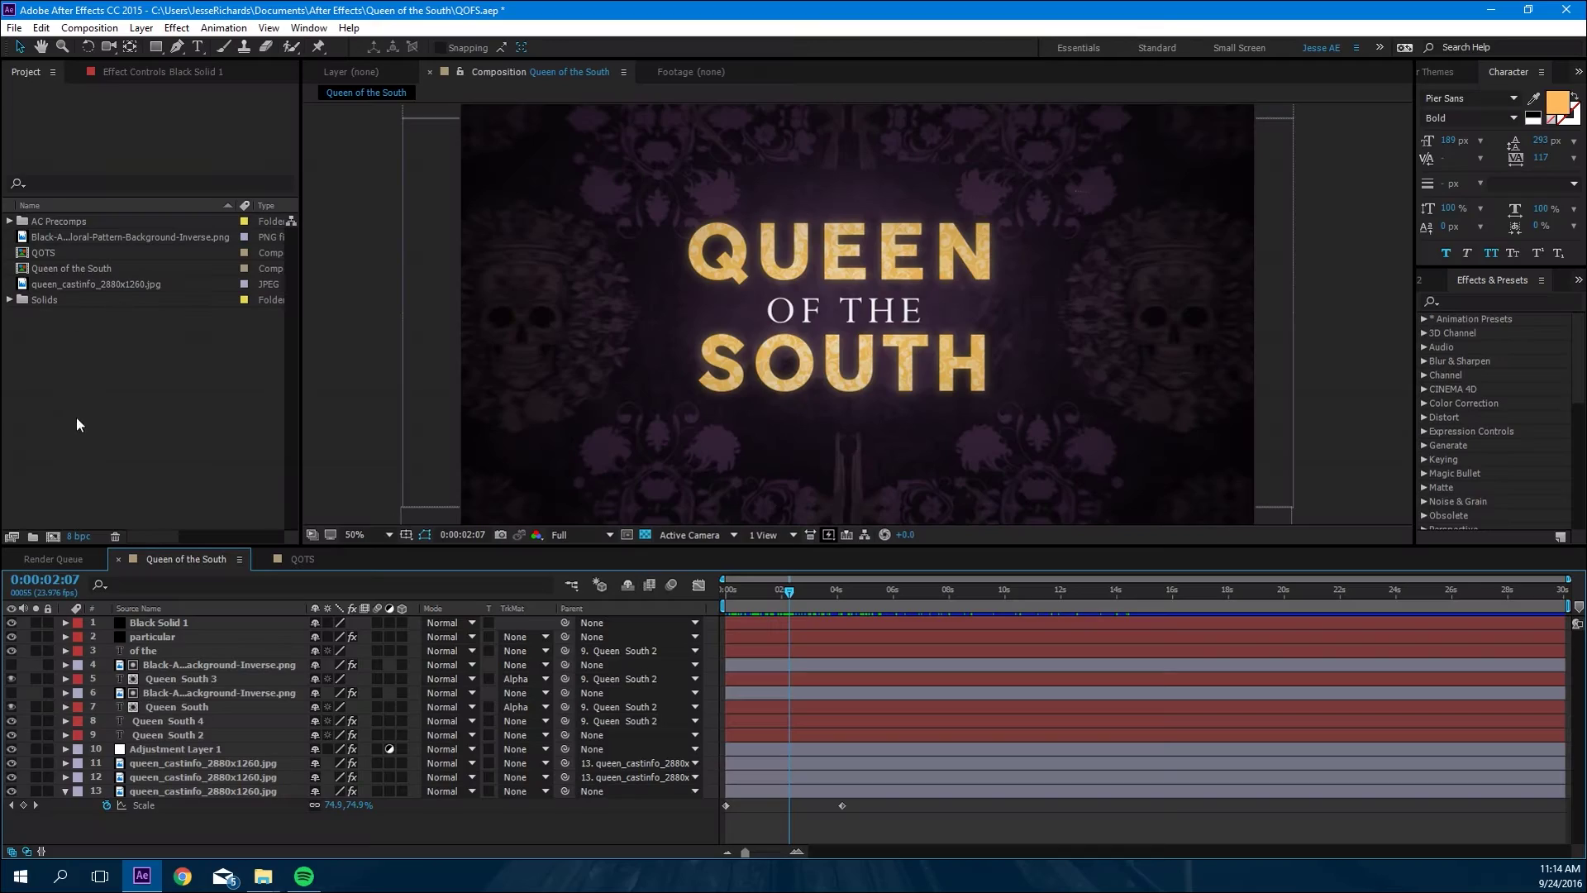
# Step: Create a new composition named QOTS2
pyautogui.rightClick(64, 372)
pyautogui.click(100, 379)
pyautogui.write('QOTS2')
pyautogui.click(416, 488)
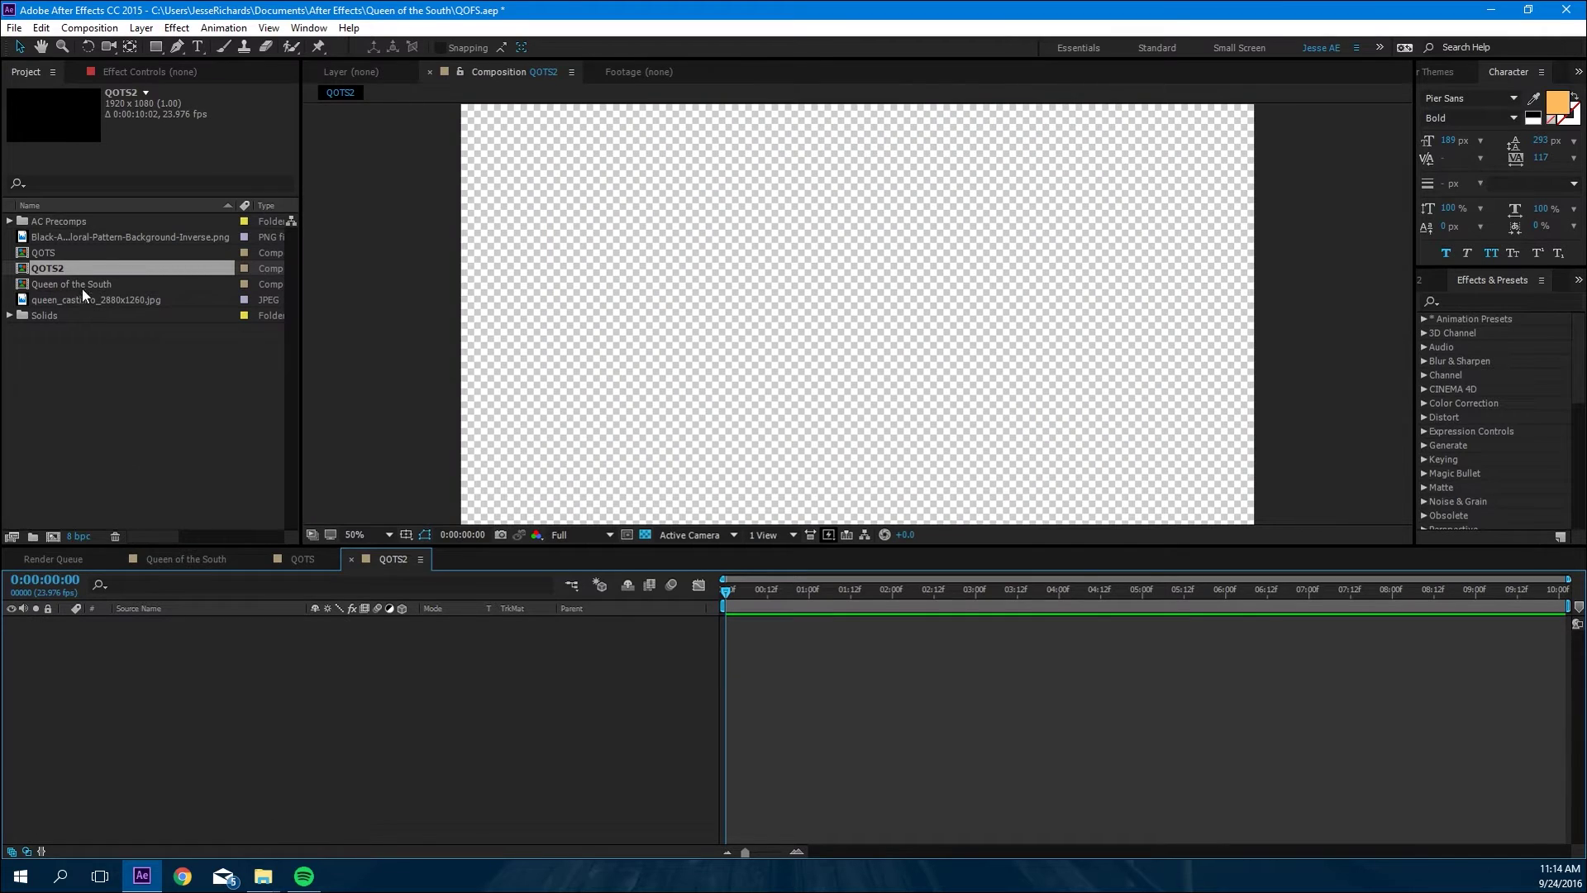
# Step: Add queen_castinfo_2880x1260.jpg to the QOTS2 composition and scale it down proportionally until it just covers the frame's width
pyautogui.moveTo(81, 298); pyautogui.dragTo(209, 721)
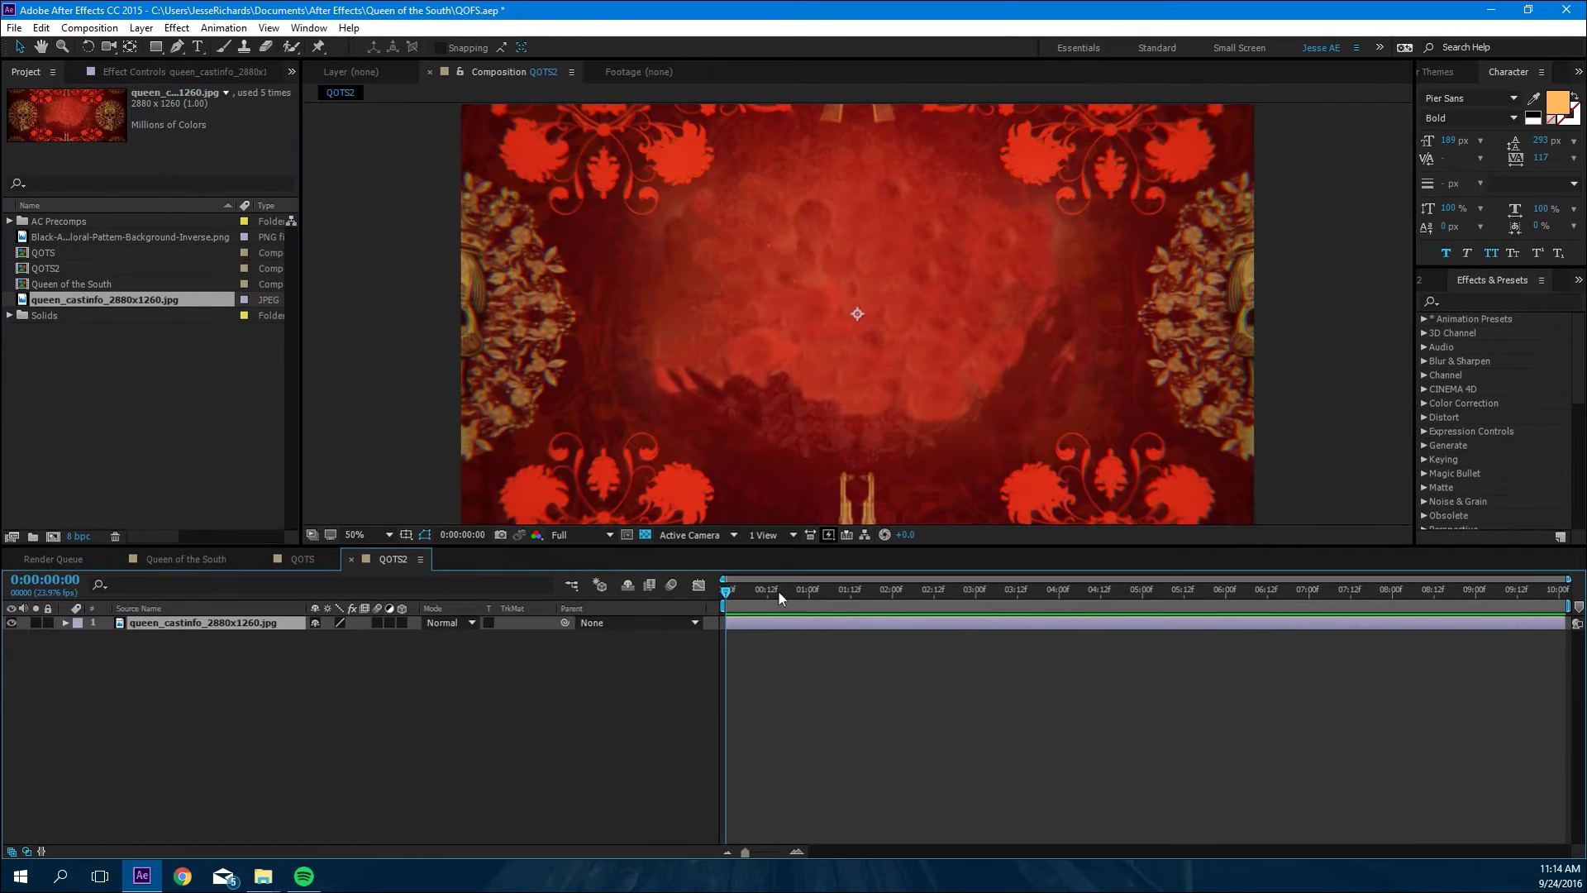
pyautogui.press(',')
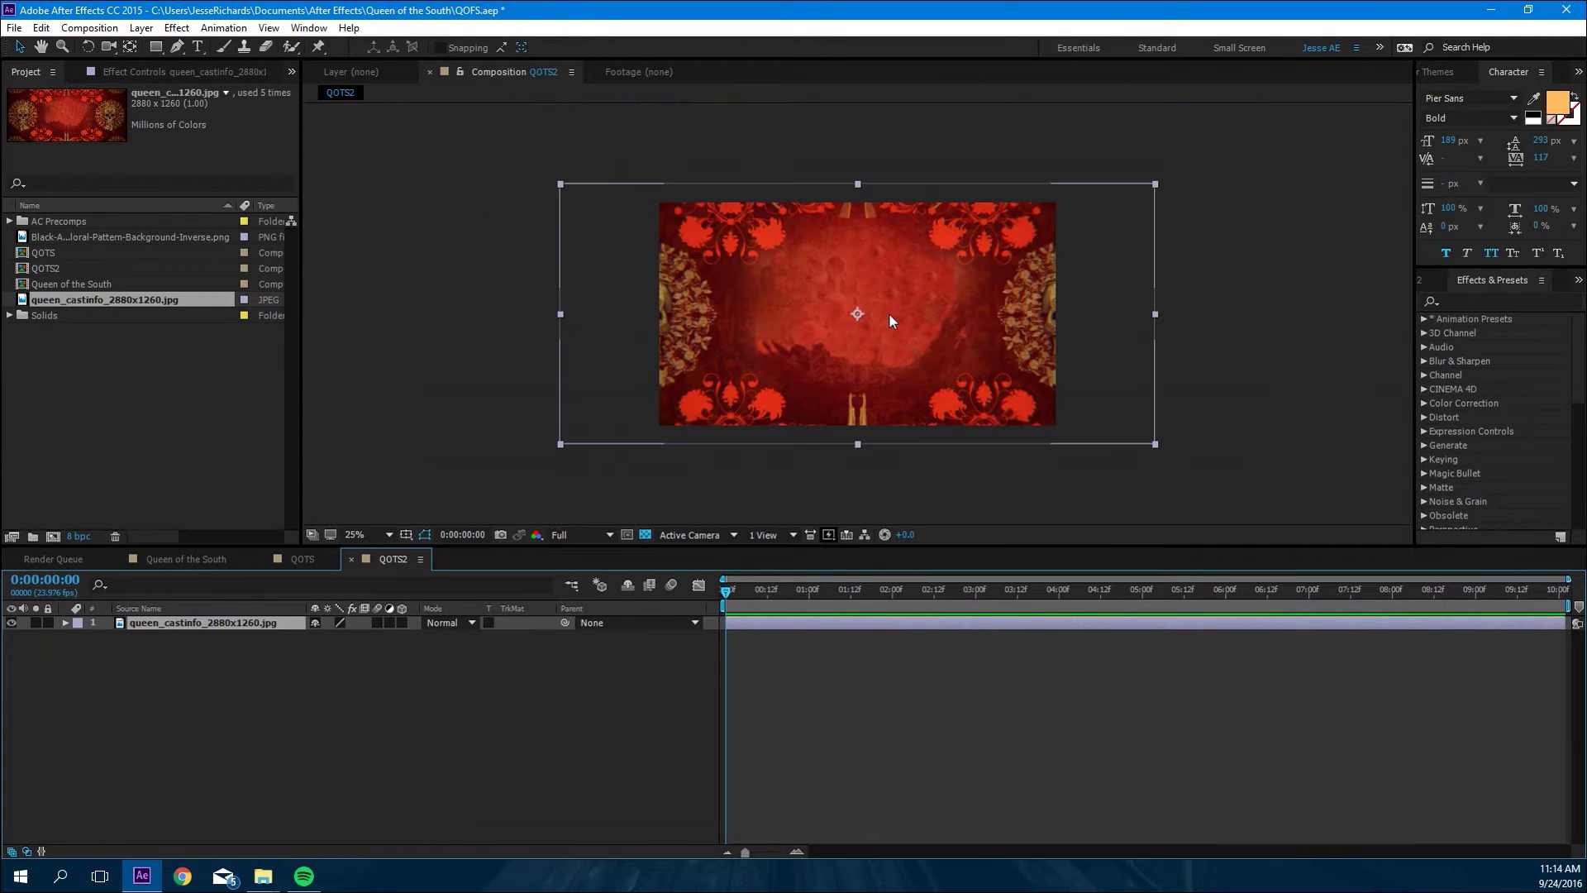
pyautogui.click(1158, 447)
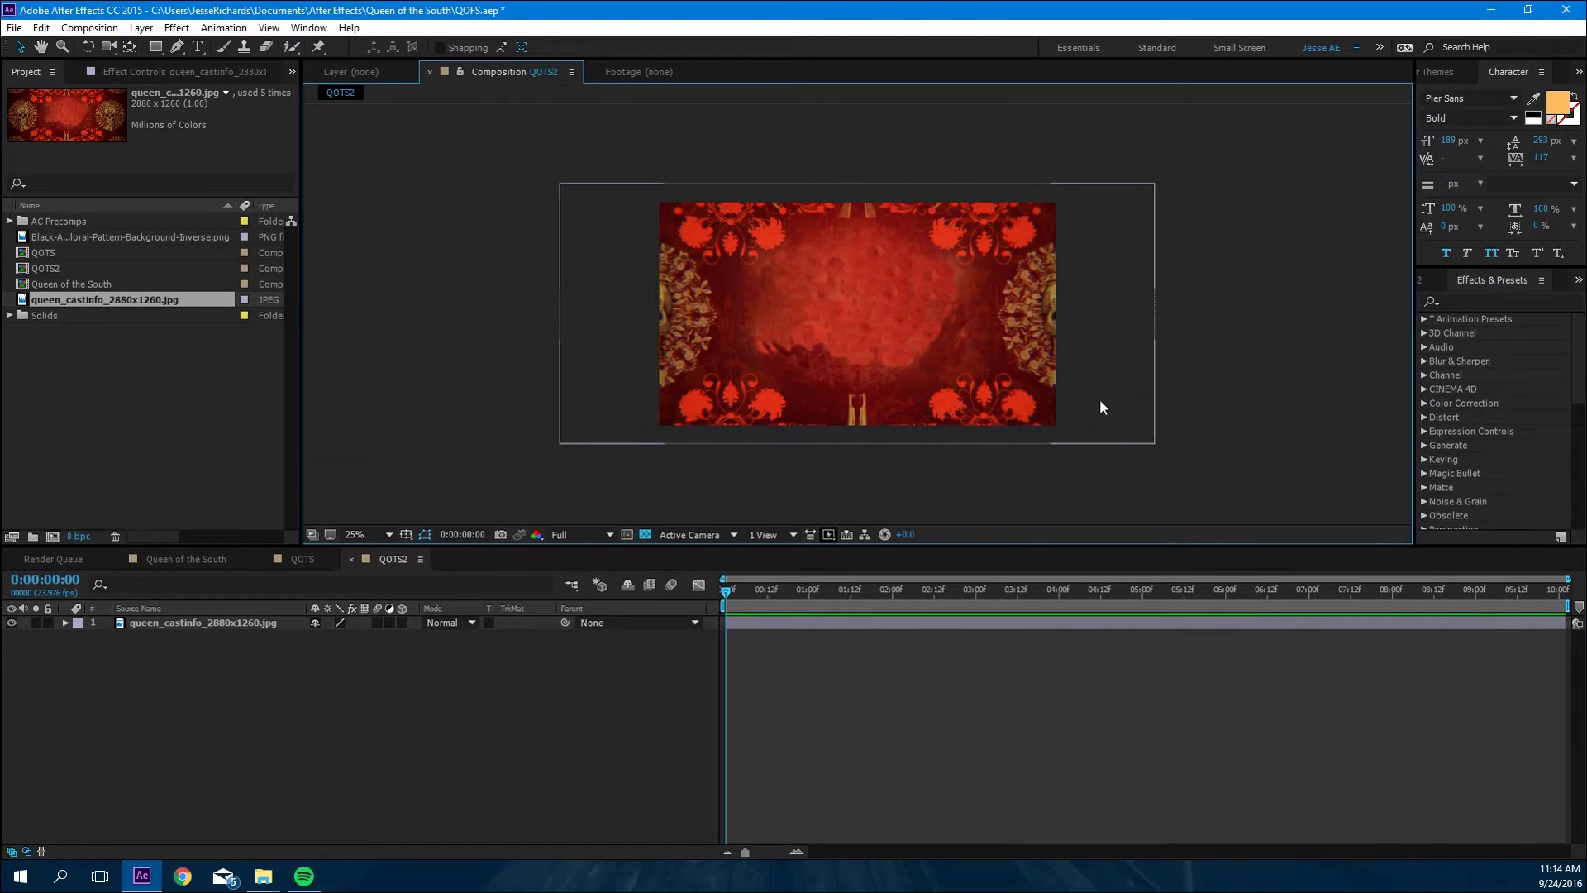
pyautogui.click(833, 283)
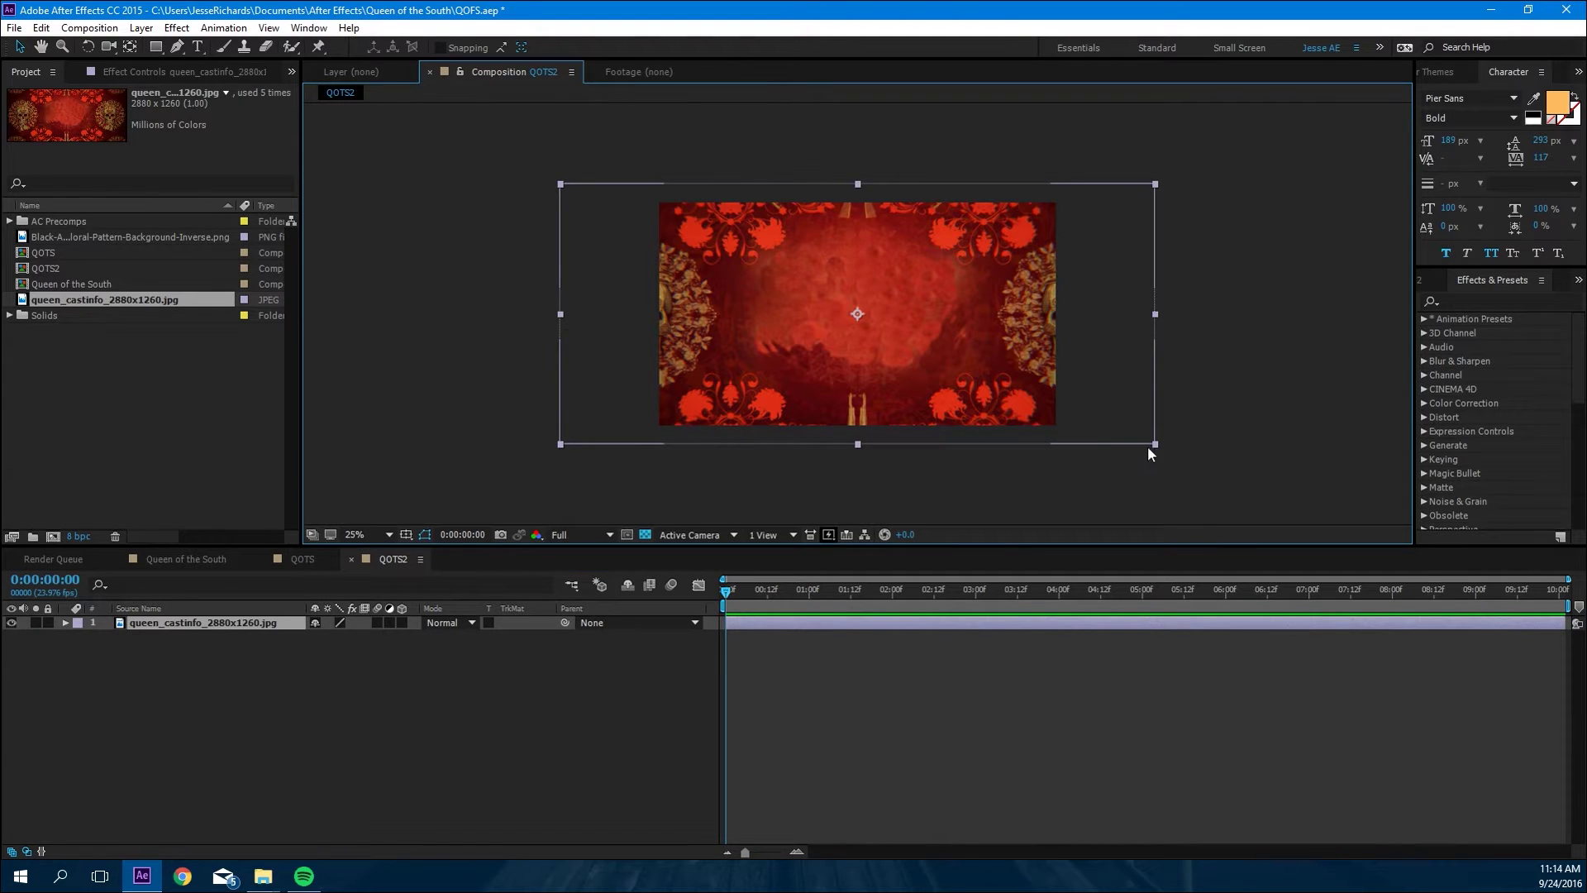
pyautogui.moveTo(1154, 445); pyautogui.dragTo(1114, 404)
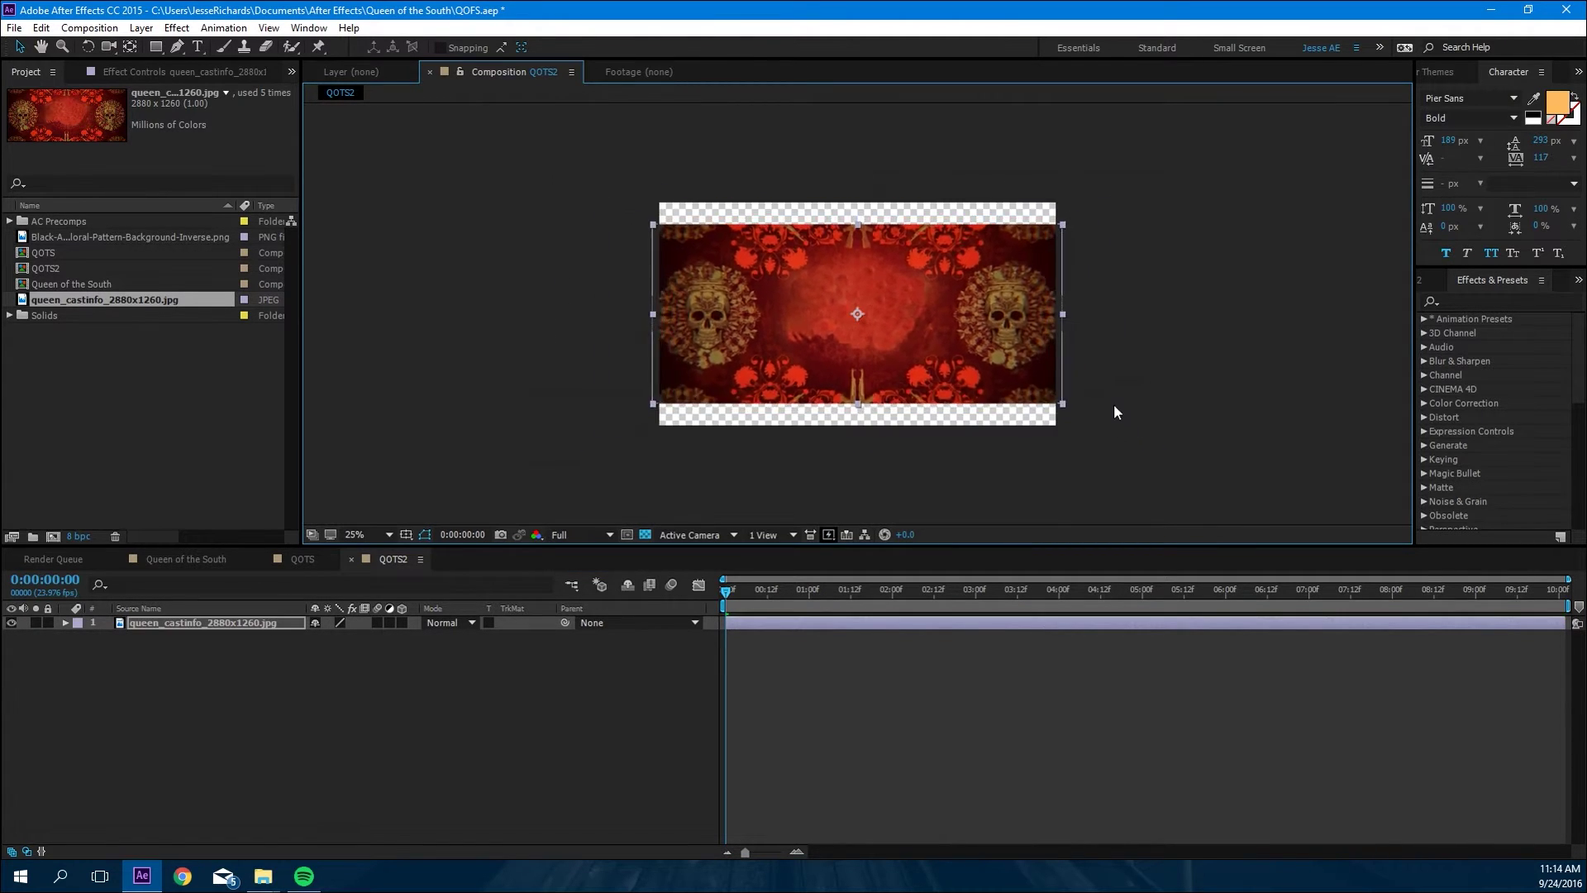
# Step: Duplicate the background image twice and place one copy flush below and one flush above the original to fill the frame
pyautogui.press('.')
pyautogui.moveTo(736, 546); pyautogui.dragTo(732, 568)
pyautogui.hotkey('ctrl', 'd')
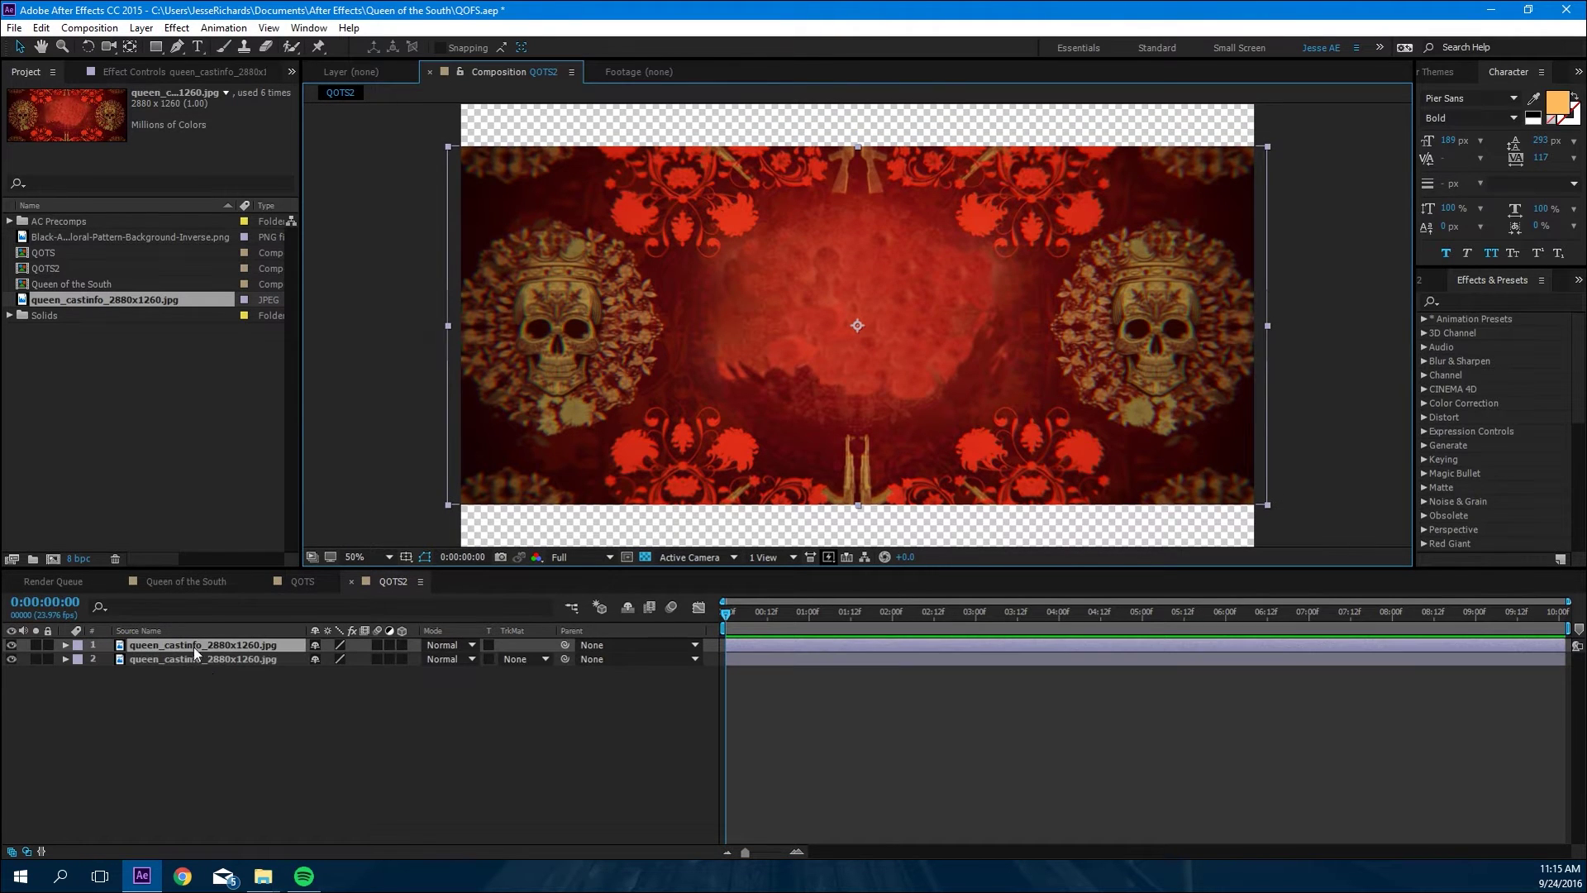
pyautogui.press(',')
pyautogui.moveTo(850, 288); pyautogui.dragTo(929, 518)
pyautogui.press('.')
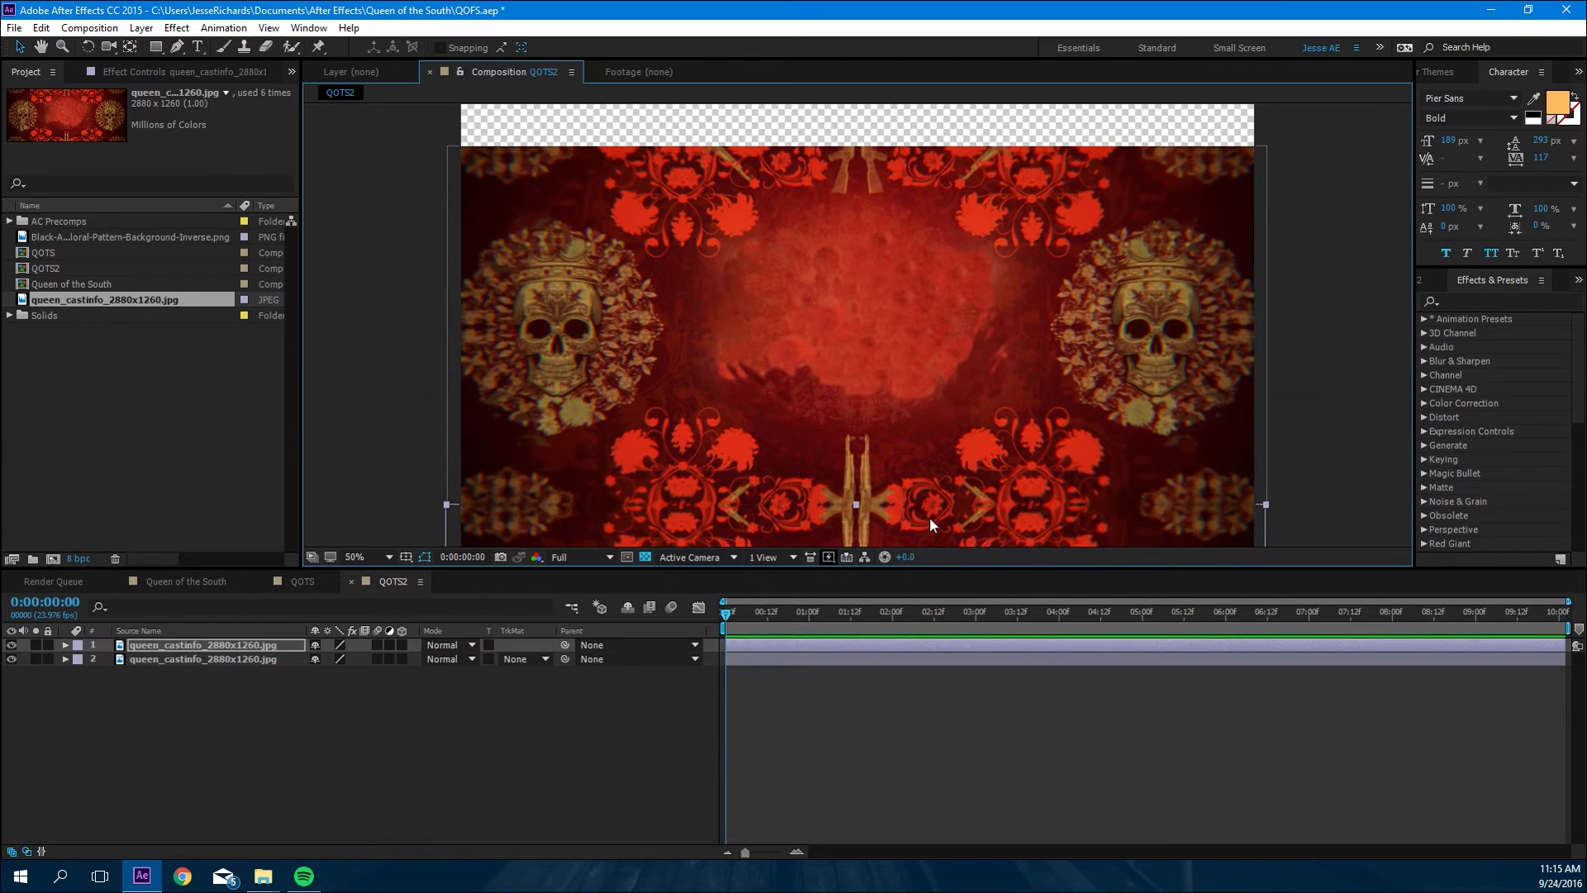
pyautogui.click(195, 647)
pyautogui.hotkey('ctrl', 'd')
pyautogui.moveTo(806, 521); pyautogui.dragTo(800, 130)
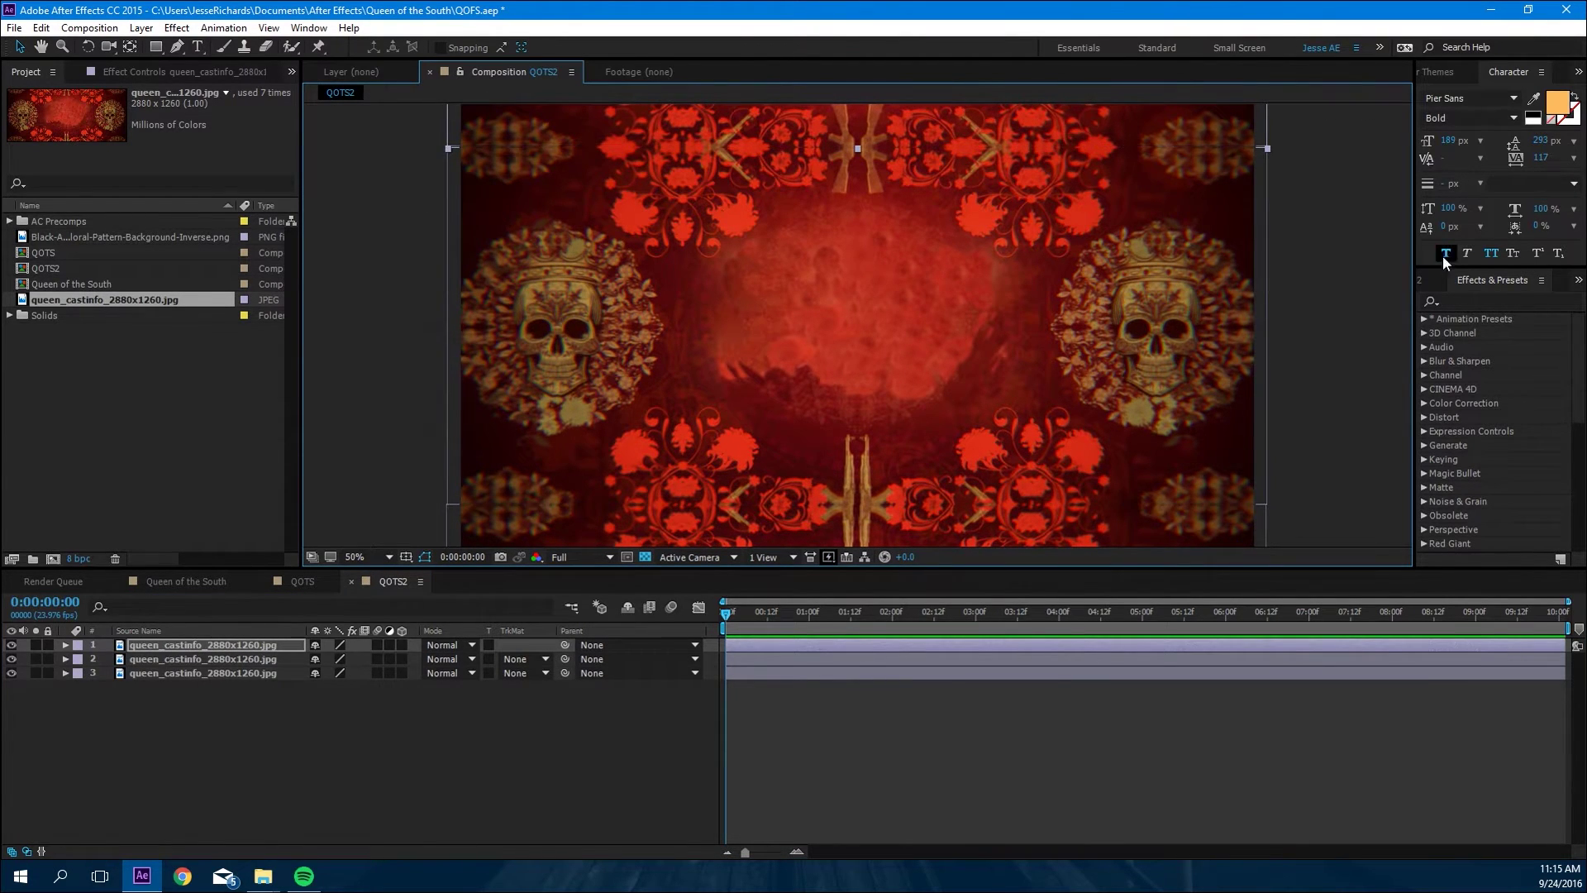
# Step: Find the Hue/Saturation effect by searching for "hue" and apply it to the original background image on the lowest layer
pyautogui.moveTo(1414, 263); pyautogui.dragTo(1352, 265)
pyautogui.click(1400, 302)
pyautogui.write('hue')
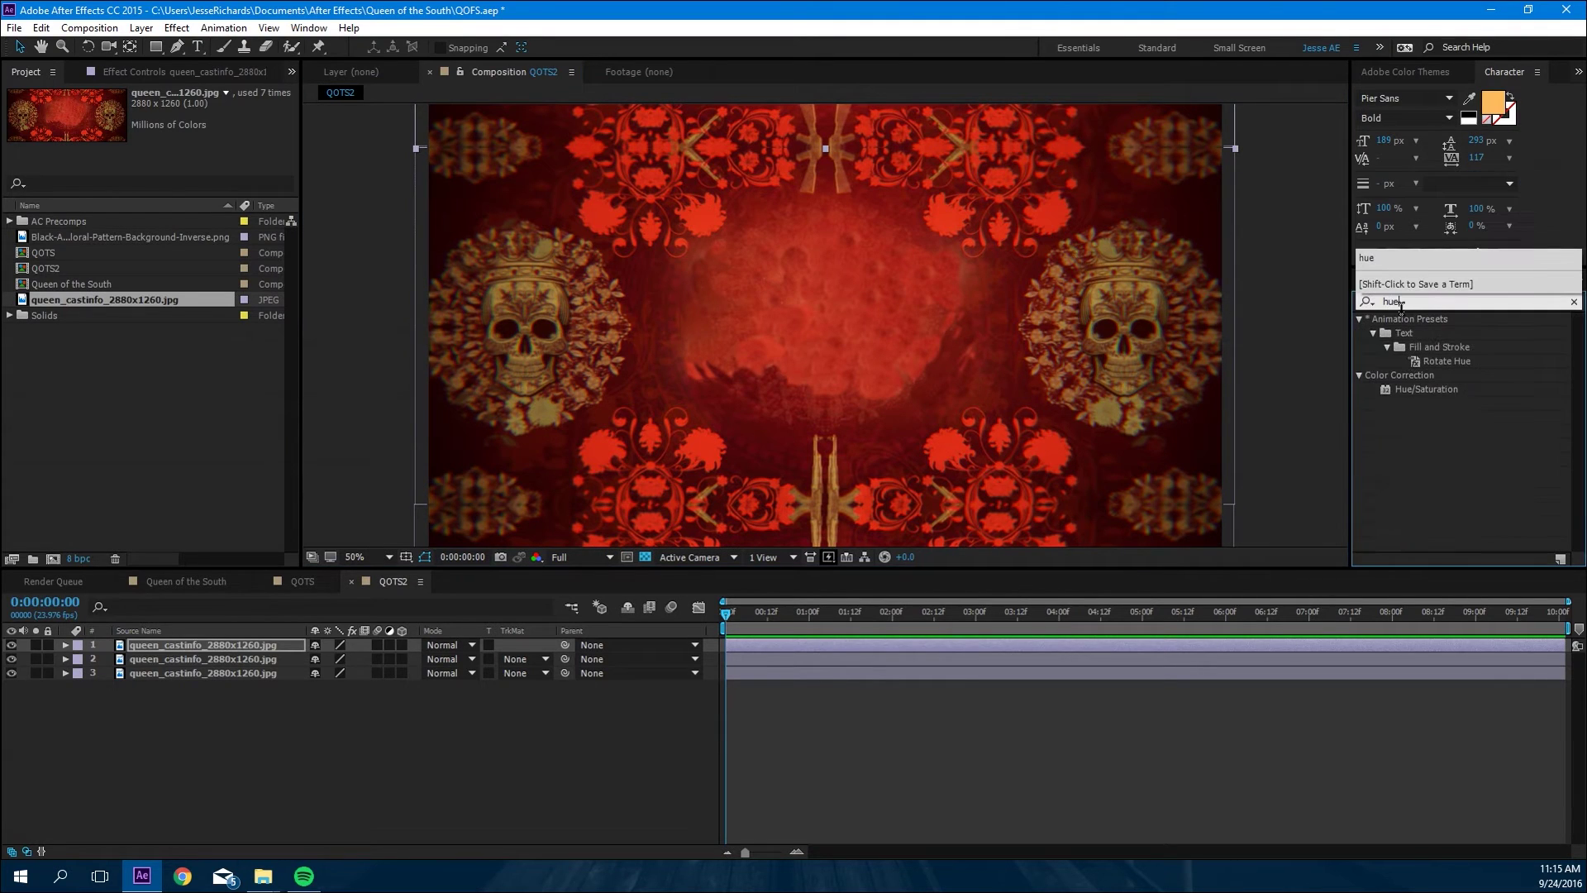
pyautogui.click(1427, 390)
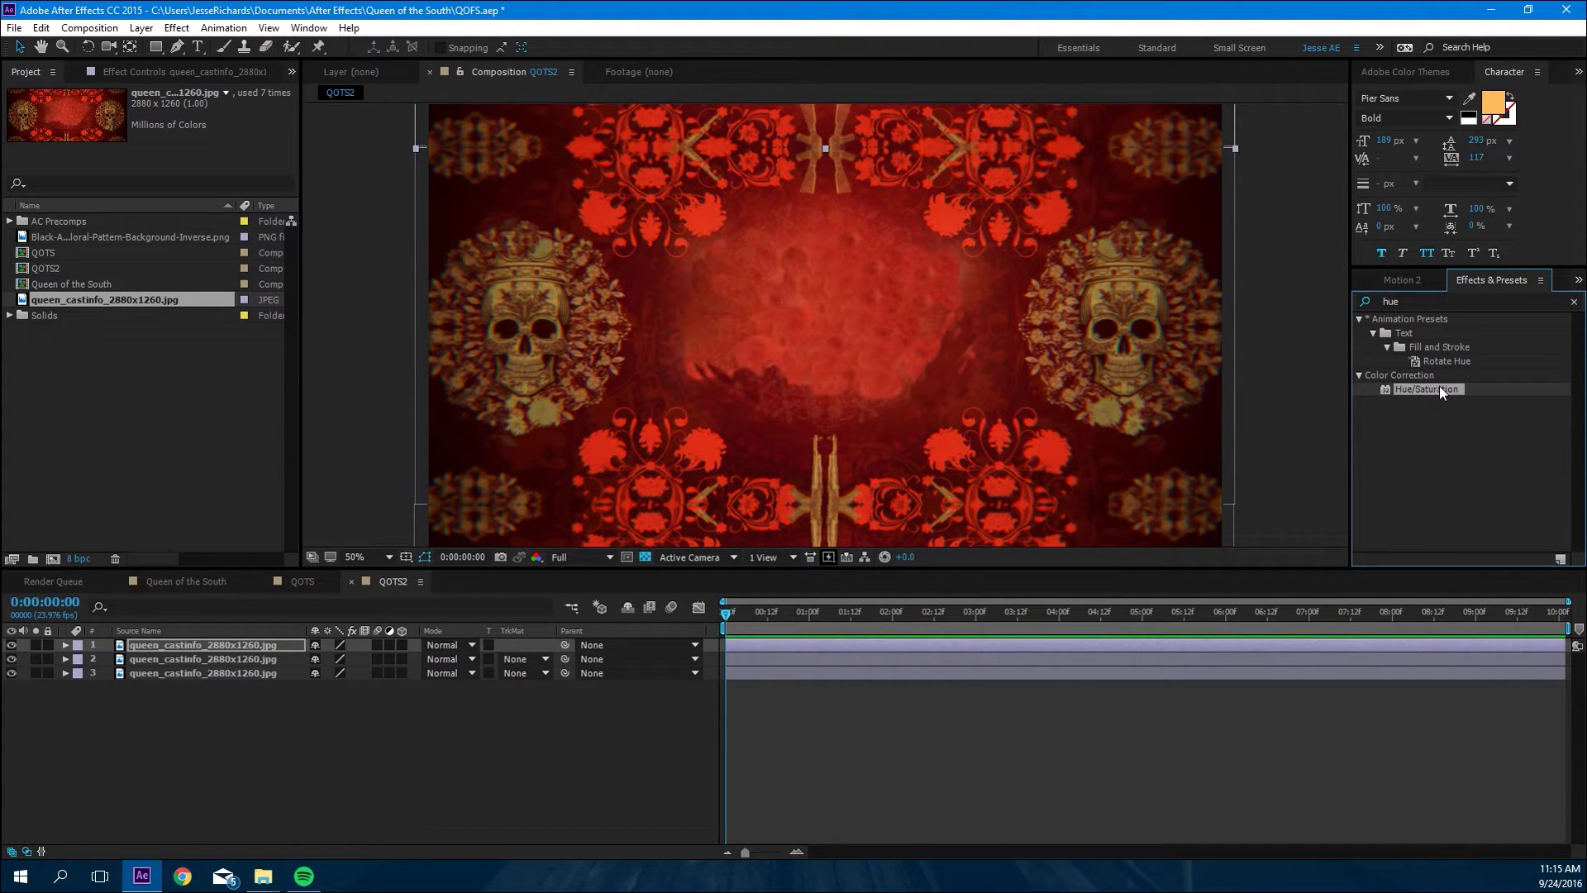
pyautogui.moveTo(1440, 386); pyautogui.dragTo(208, 674)
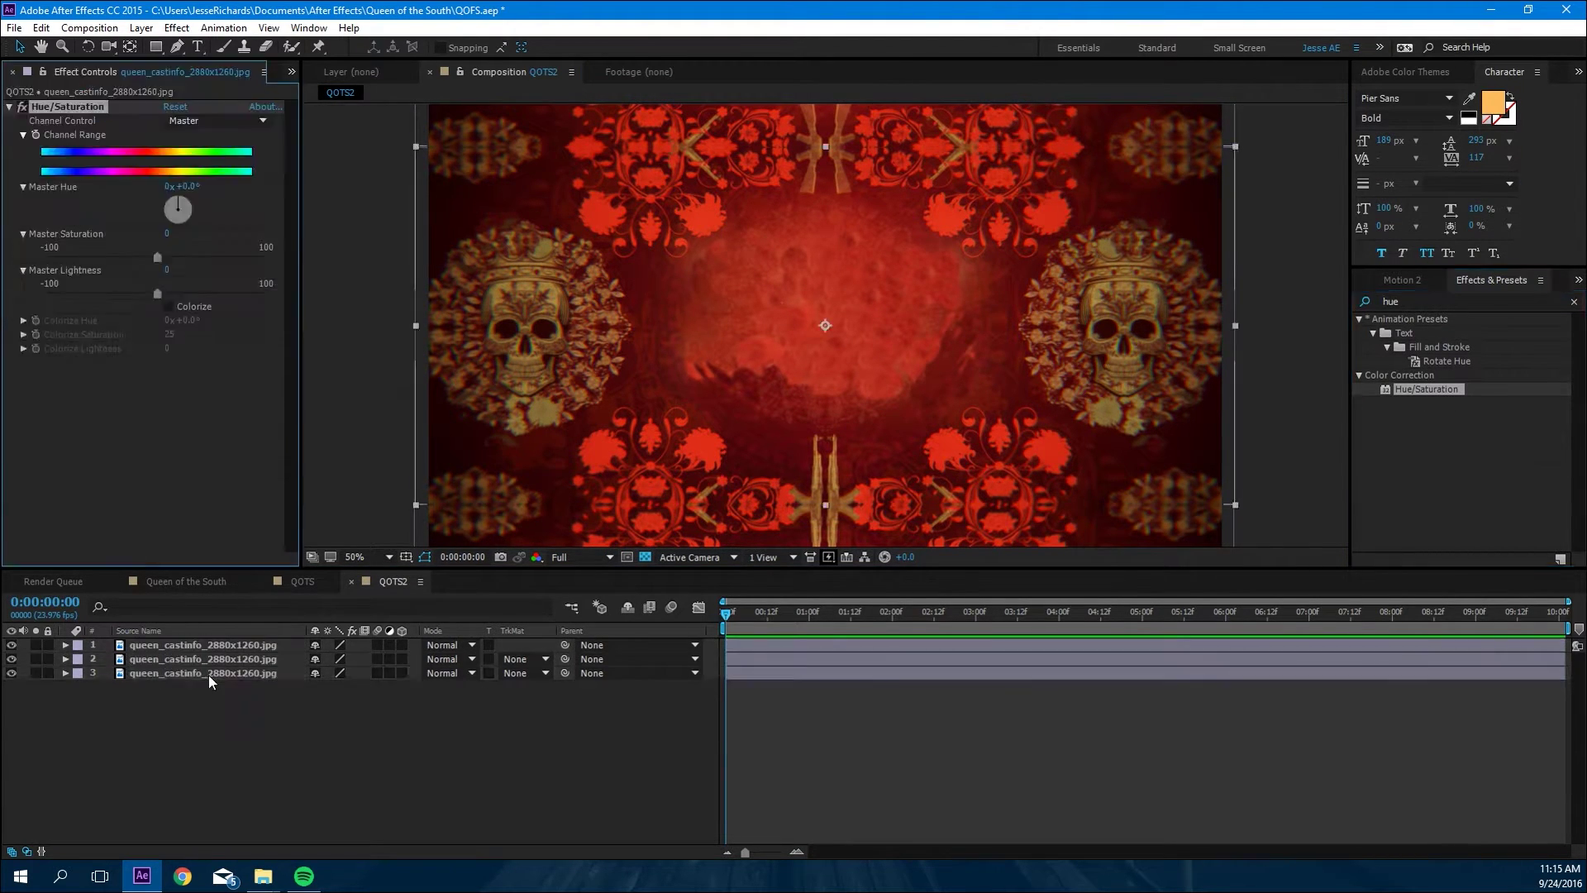
# Step: Give all three background image layers Hue/Saturation with Master Hue -125°, Master Saturation -36 and Master Lightness -35
pyautogui.moveTo(172, 225); pyautogui.dragTo(159, 231)
pyautogui.moveTo(157, 257); pyautogui.dragTo(116, 259)
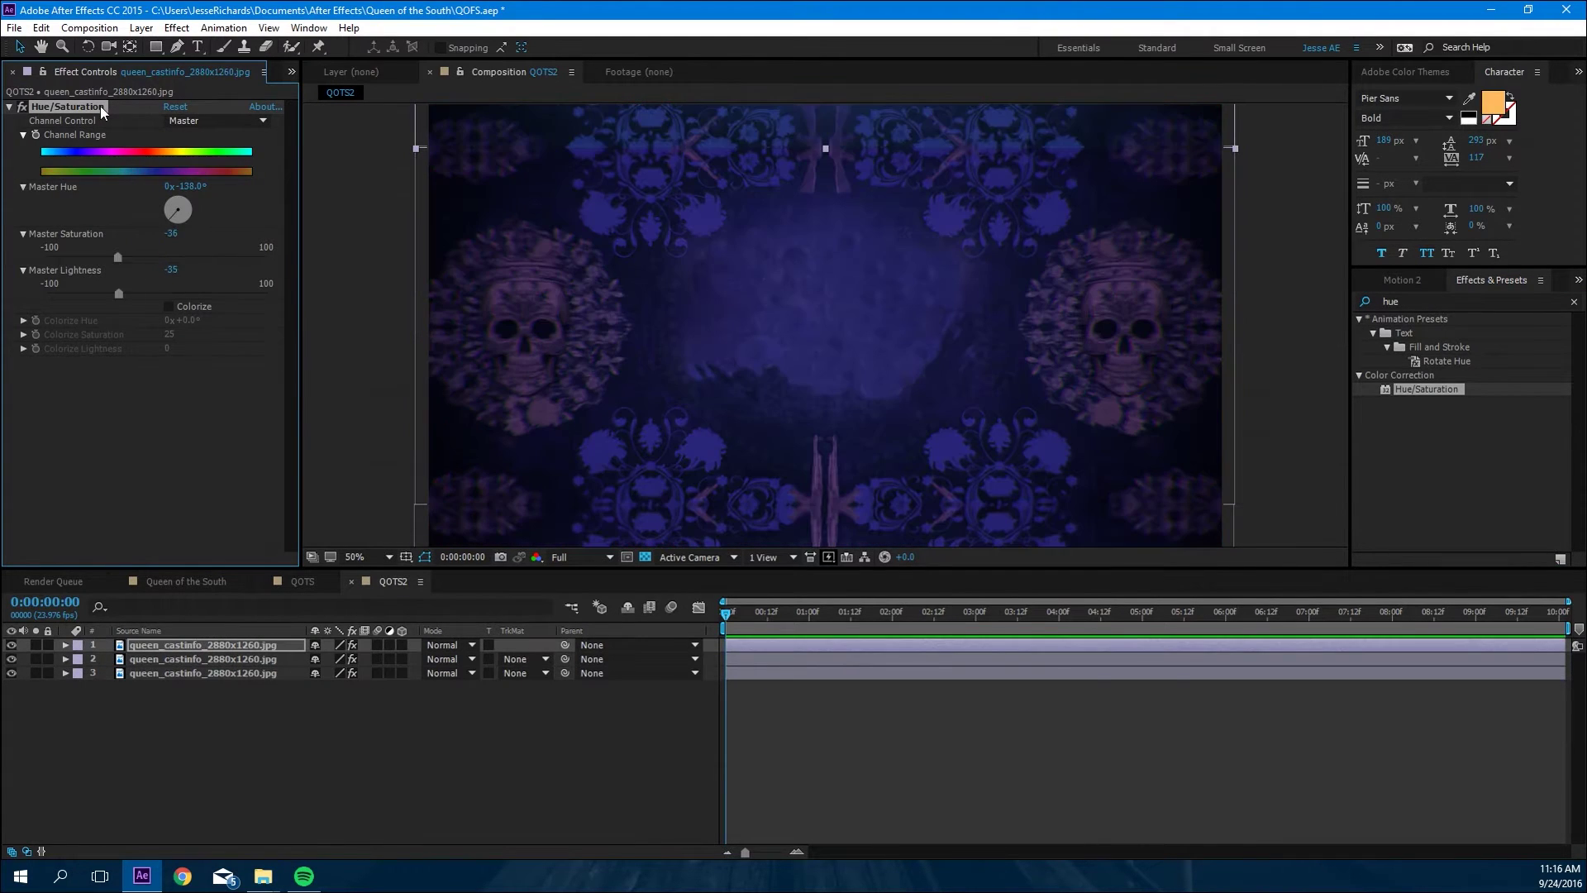
pyautogui.press('Delete')
pyautogui.hotkey('ctrl', 'v')
pyautogui.click(237, 780)
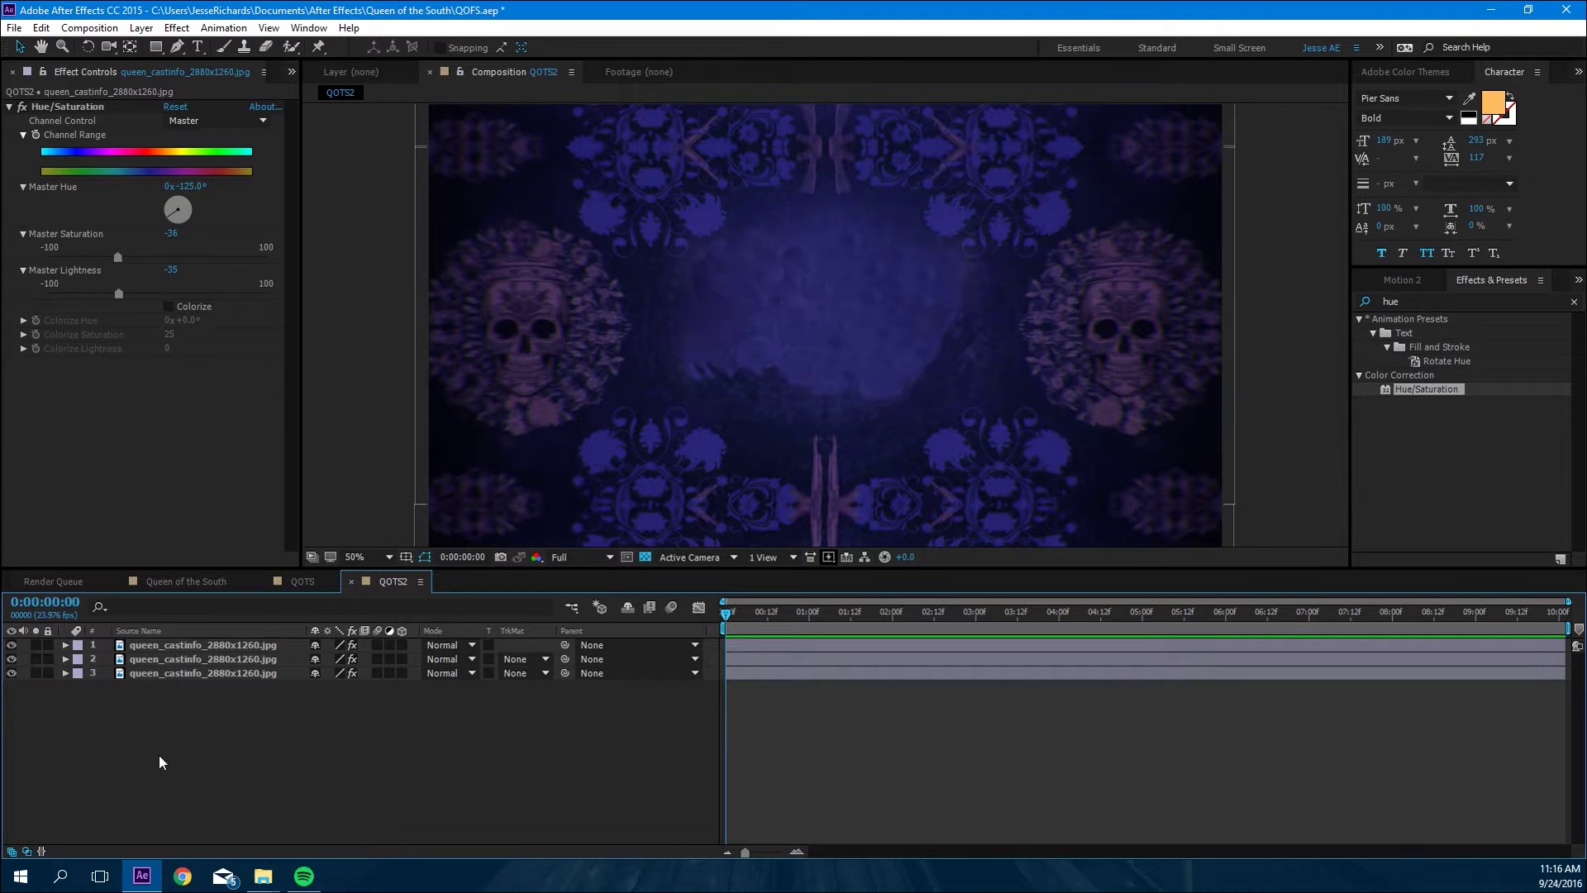
# Step: Create a text layer reading "Queen" on the first line and "South" on the second
pyautogui.rightClick(107, 728)
pyautogui.moveTo(165, 565)
pyautogui.click(347, 566)
pyautogui.write('Q')
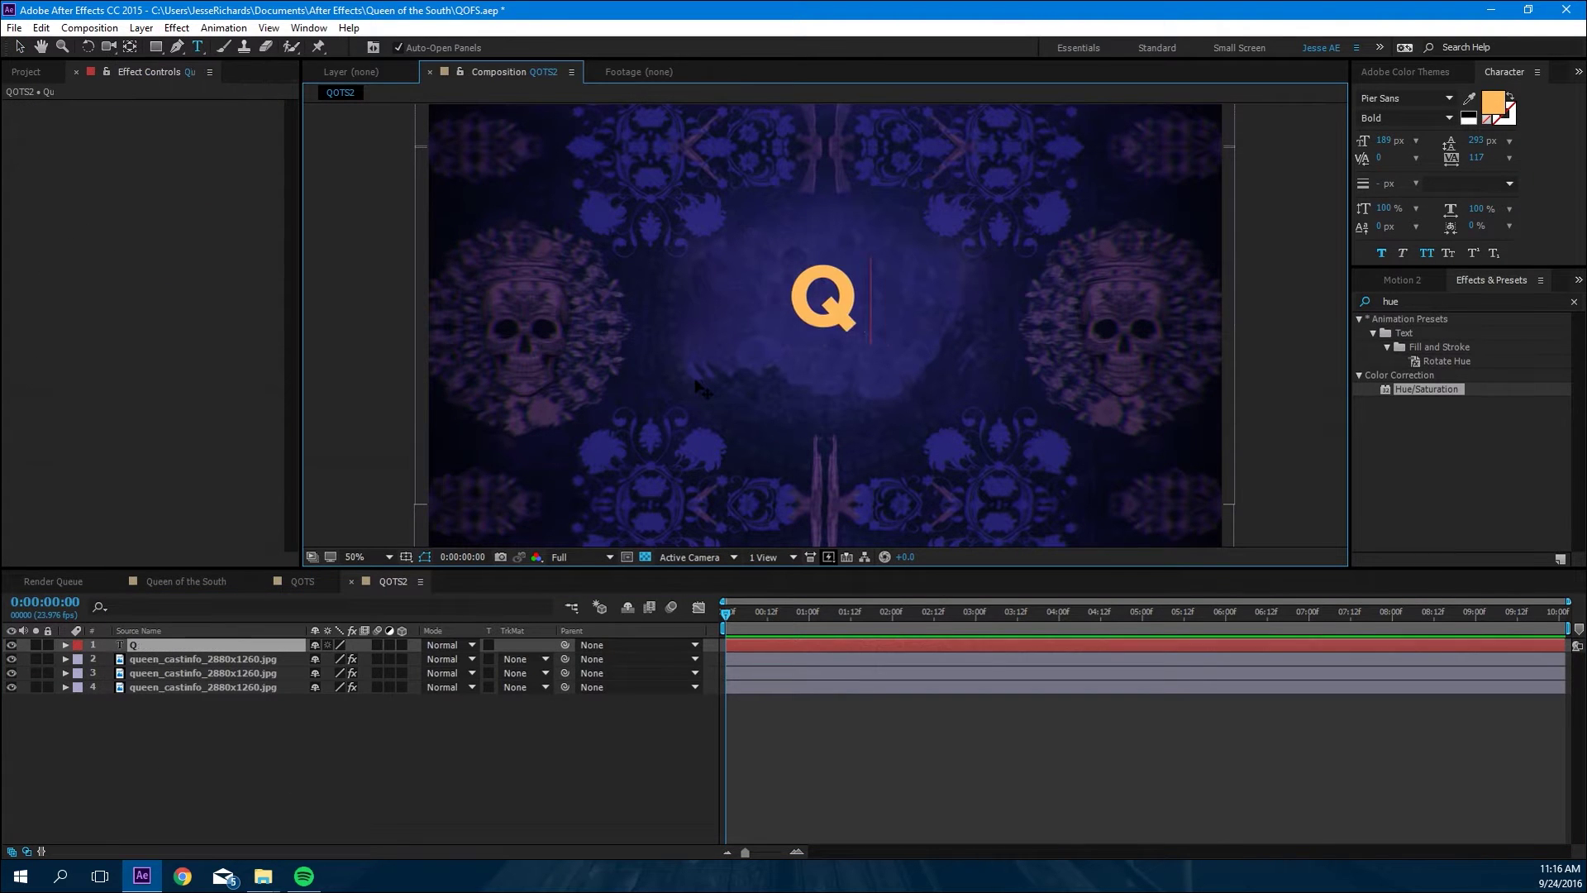
pyautogui.write('ueen')
pyautogui.press('Return')
pyautogui.write('South')
# Step: Set the Queen South text's leading to 329 px and tracking to 148, and move the title up to centre it
pyautogui.click(636, 301)
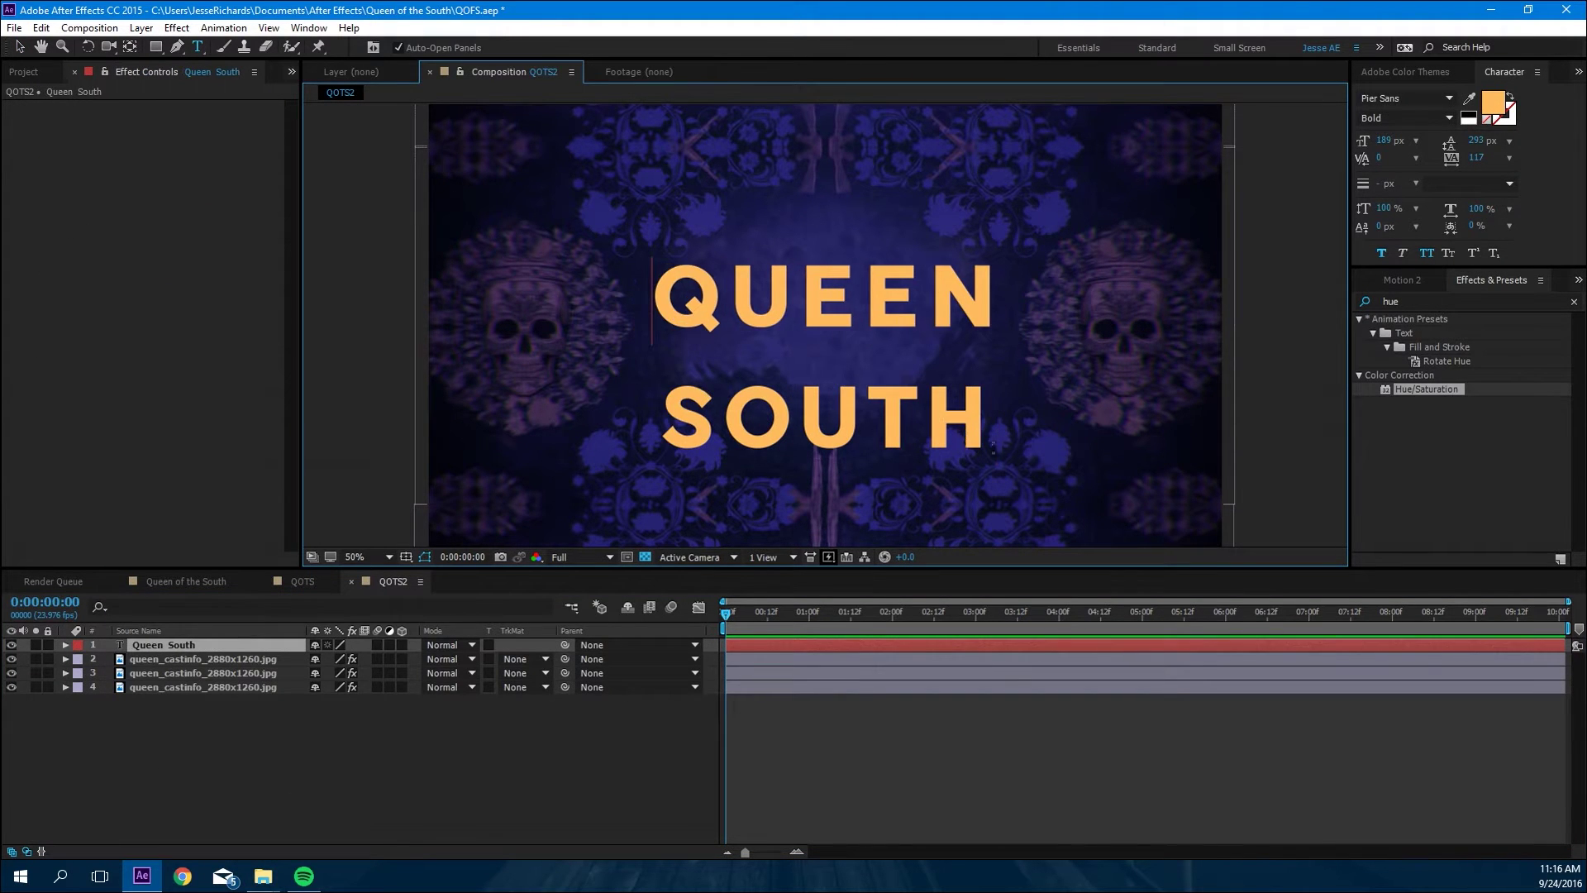
pyautogui.moveTo(993, 447); pyautogui.dragTo(649, 286)
pyautogui.moveTo(1477, 140)
pyautogui.mouseDown()
pyautogui.moveTo(1506, 140)
pyautogui.moveTo(1489, 157)
pyautogui.moveTo(1503, 157)
pyautogui.mouseUp()
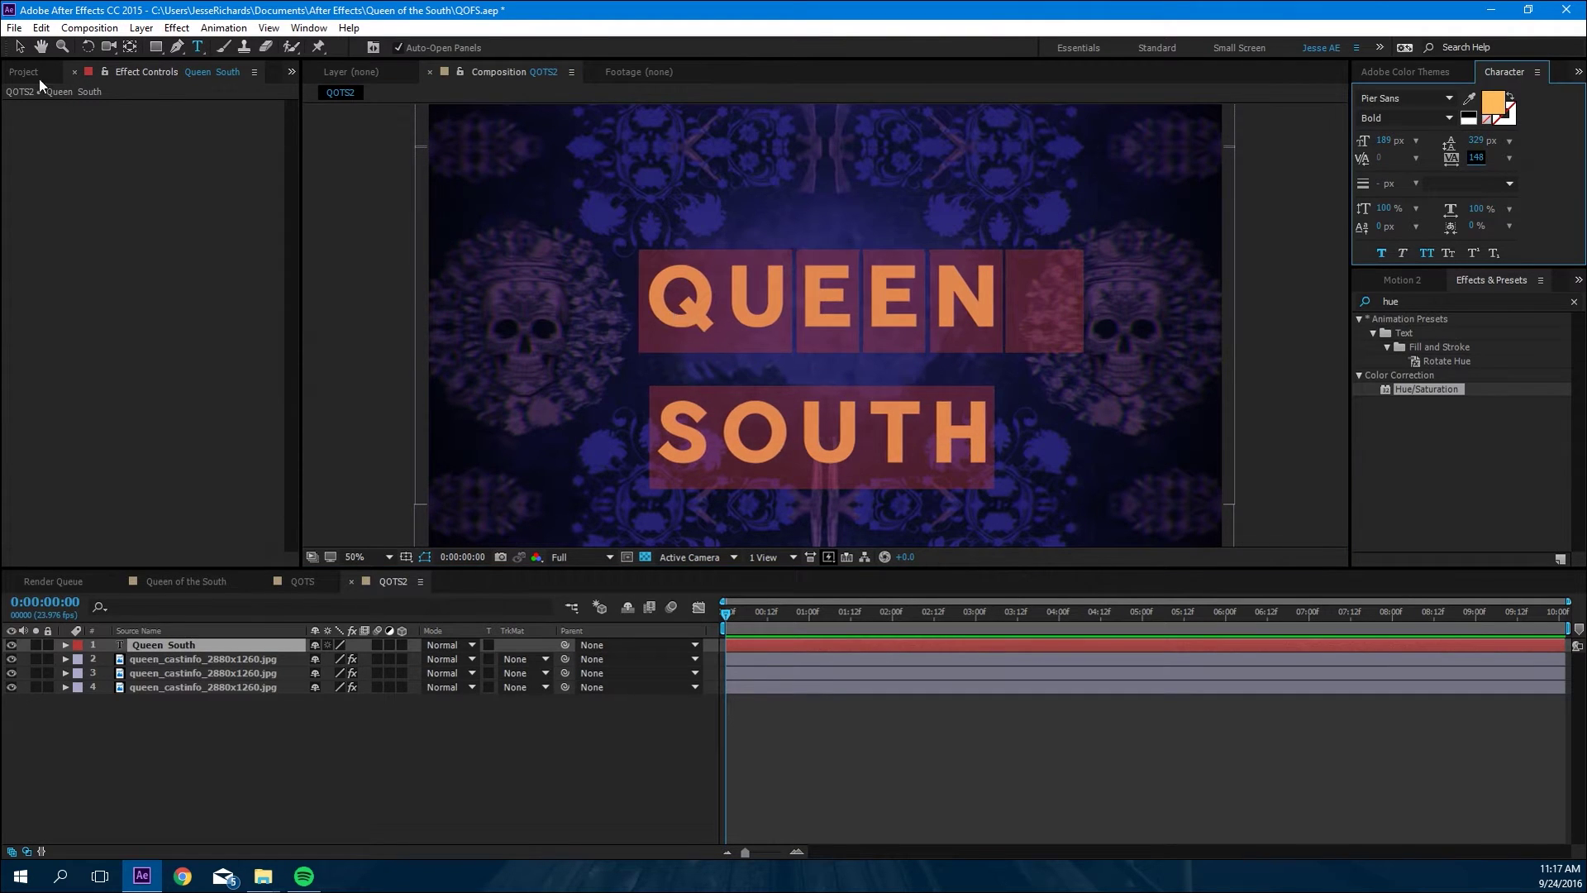
pyautogui.click(20, 47)
pyautogui.moveTo(754, 432); pyautogui.dragTo(754, 380)
# Step: Create a second text layer reading "Of the" between the two title lines
pyautogui.rightClick(190, 597)
pyautogui.moveTo(207, 603)
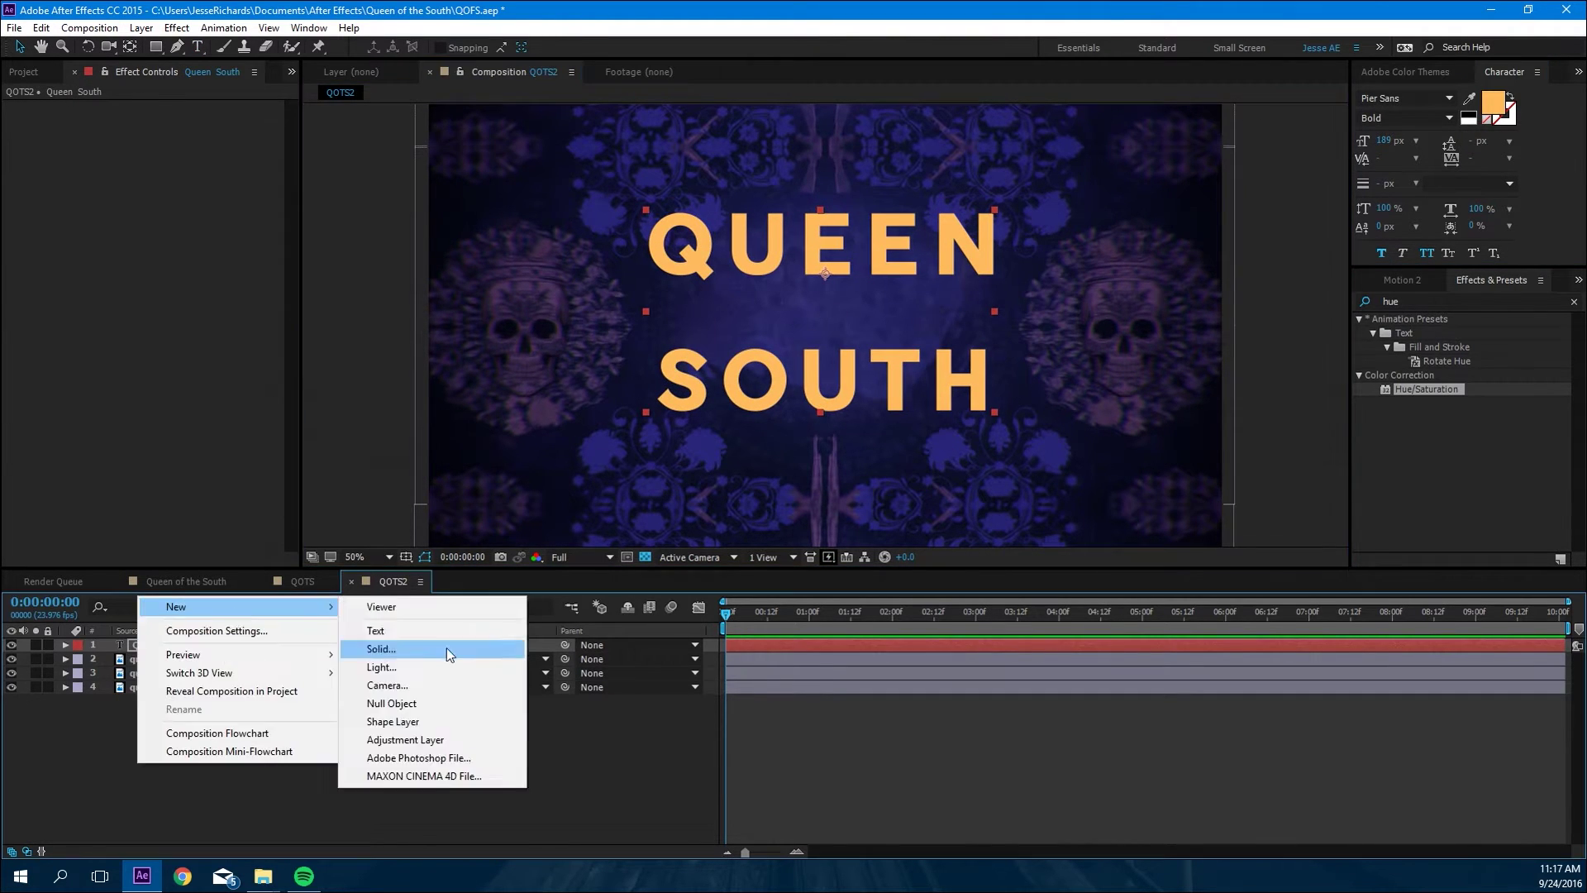
pyautogui.click(424, 628)
pyautogui.write('Of the')
# Step: Style the "Of the" text in Perpetua at 110 px with a white FFFFFF fill
pyautogui.tripleClick(832, 335)
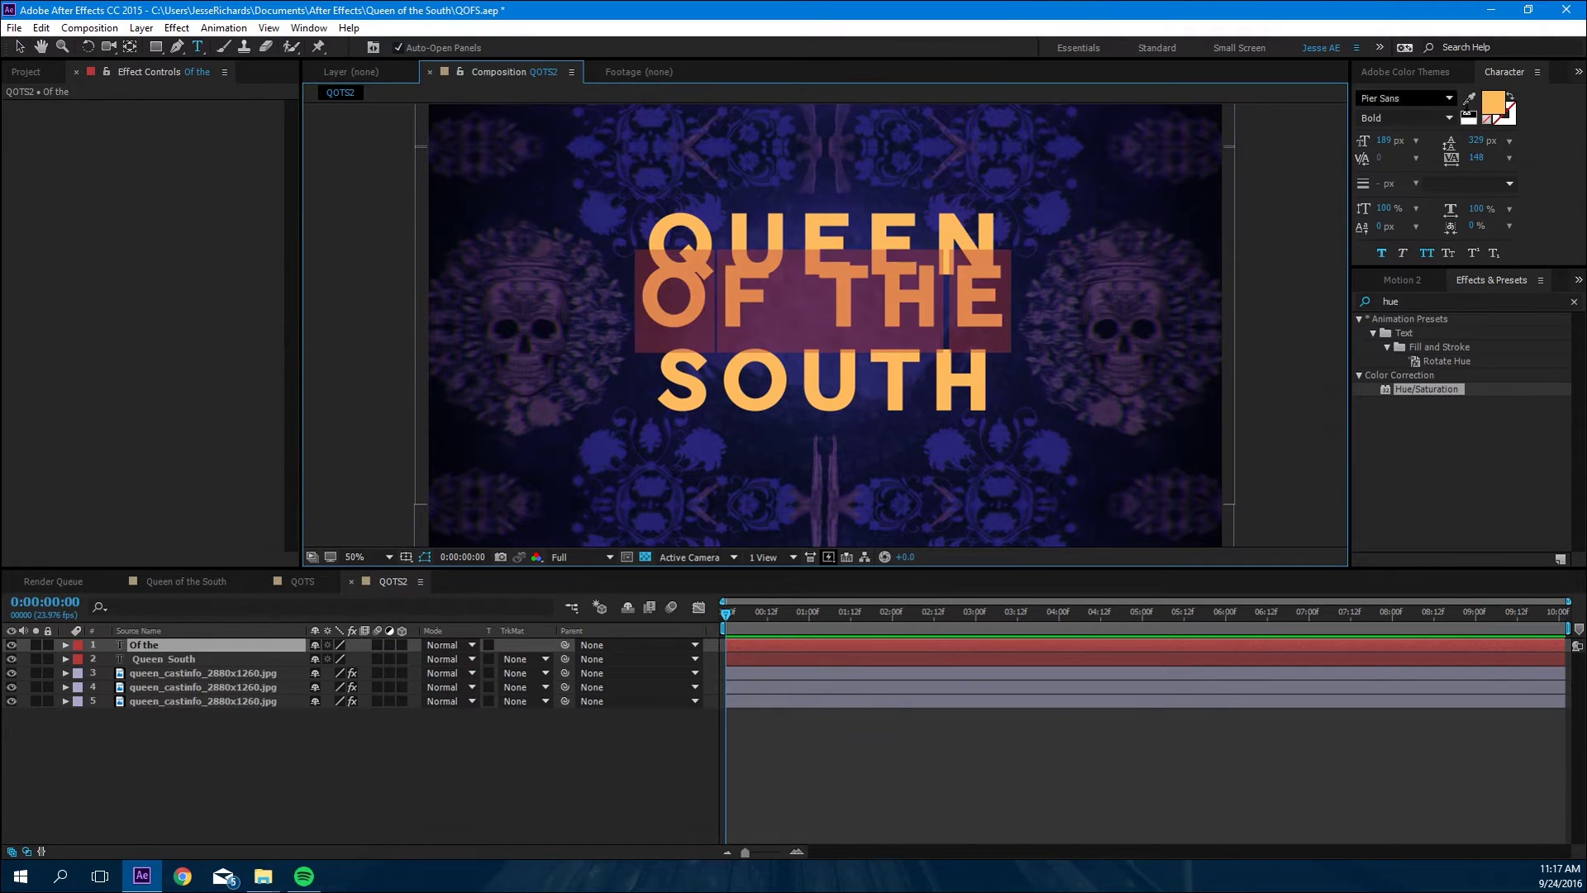
pyautogui.click(1397, 98)
pyautogui.write('Perpetua')
pyautogui.press('Return')
pyautogui.moveTo(1381, 142); pyautogui.dragTo(1334, 161)
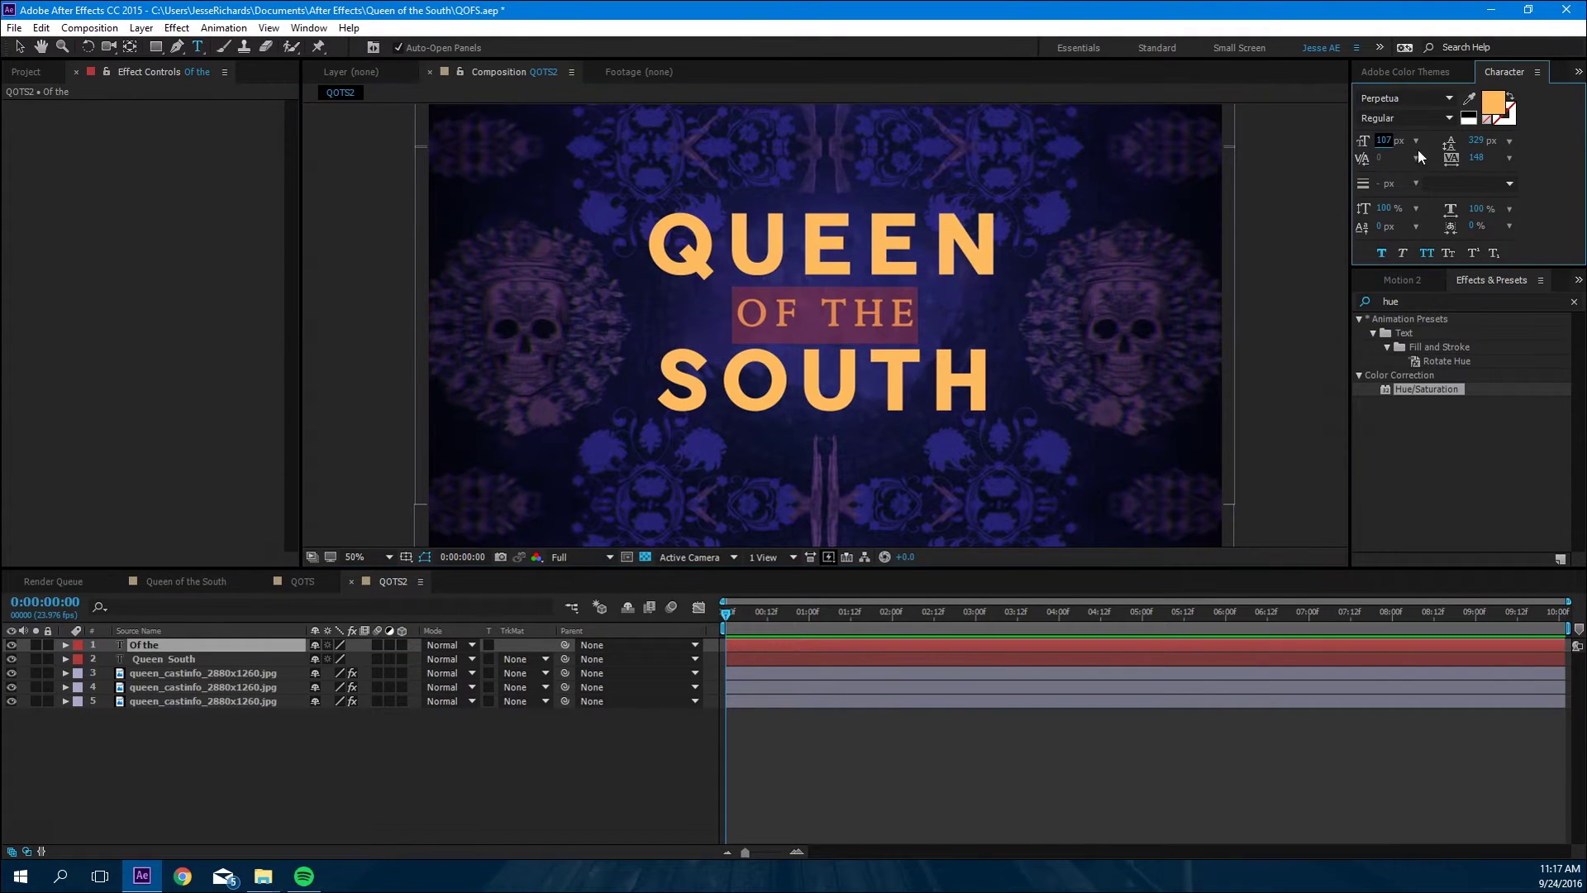
pyautogui.click(1492, 105)
pyautogui.click(842, 214)
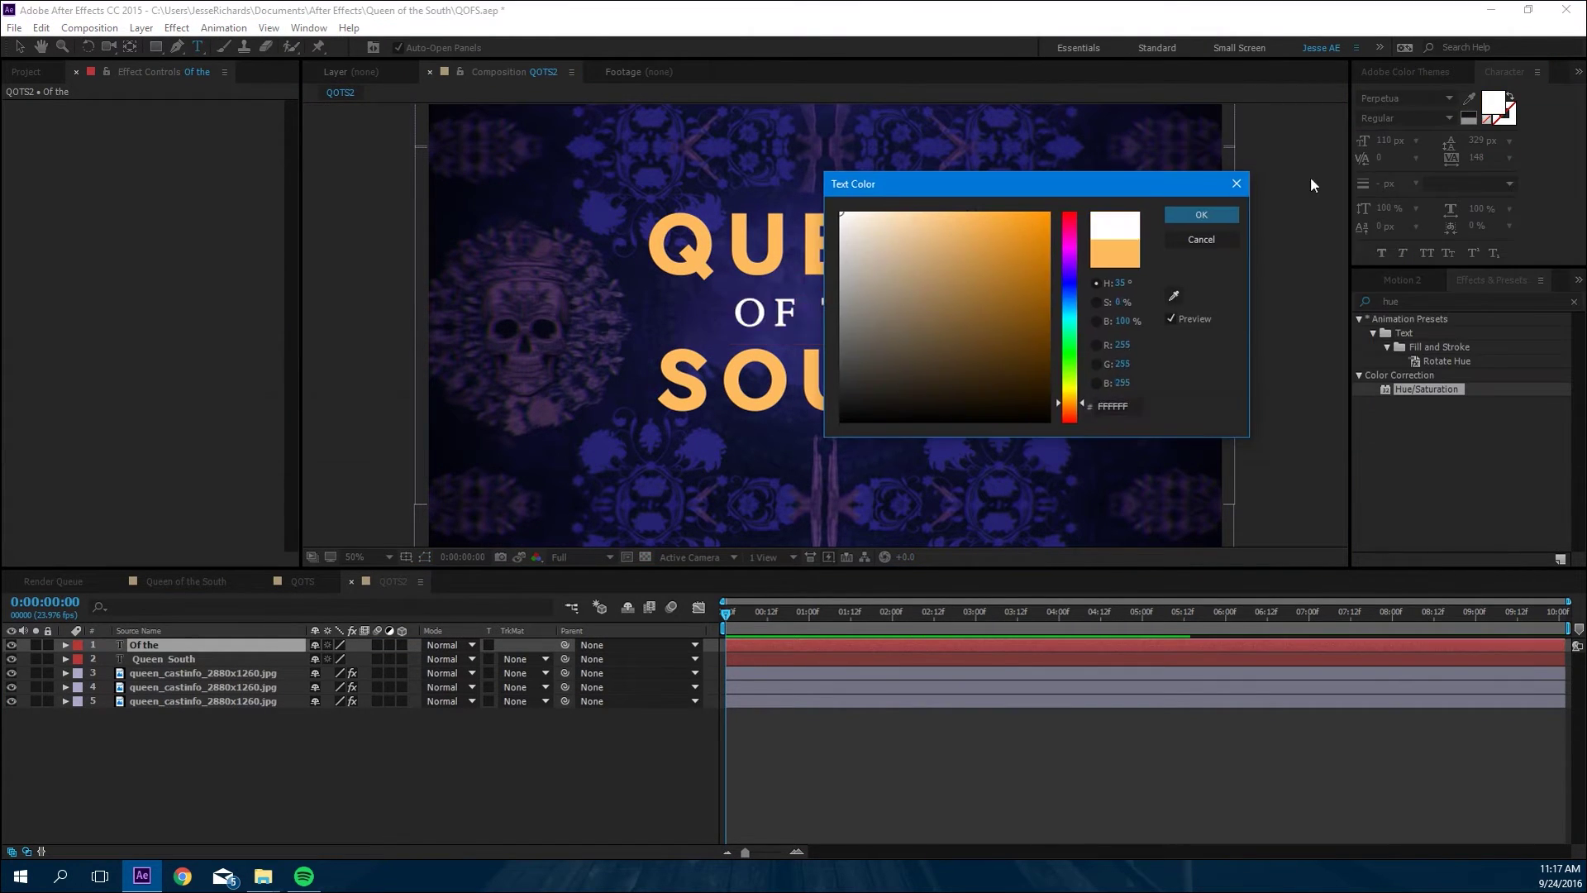
pyautogui.click(1198, 213)
pyautogui.click(330, 716)
# Step: Add the black-and-white floral pattern PNG beneath the Queen South layer and scale it down to cover the title's left part
pyautogui.click(27, 71)
pyautogui.moveTo(96, 233); pyautogui.dragTo(207, 662)
pyautogui.press(',')
pyautogui.click(19, 47)
pyautogui.moveTo(1074, 511); pyautogui.dragTo(869, 374)
pyautogui.press('.')
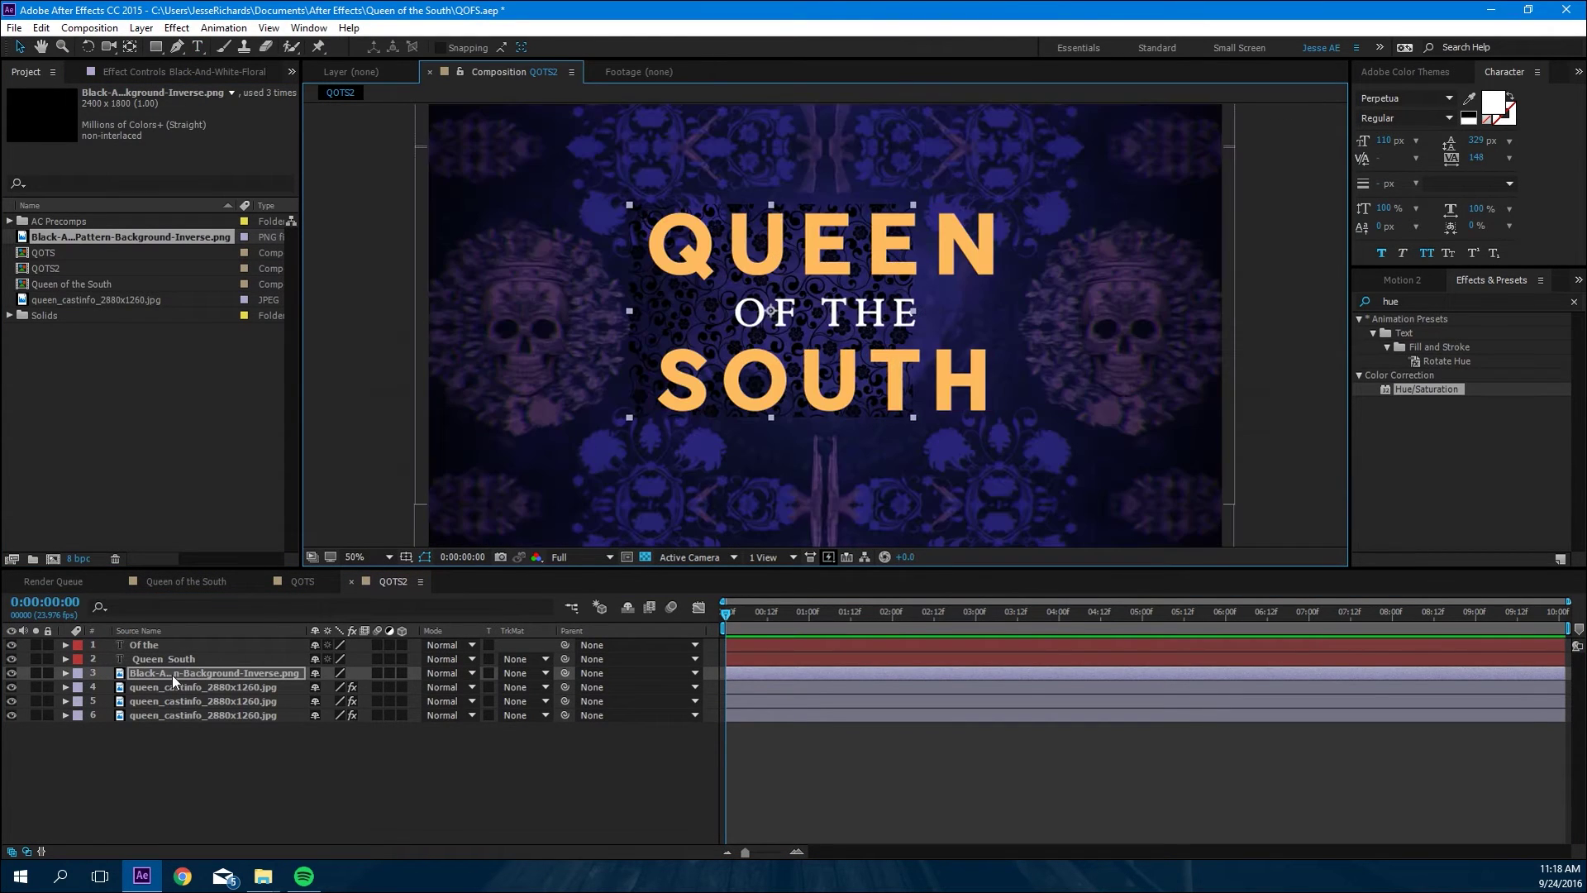
# Step: Duplicate the floral pattern layer and shift the copy right until it adjoins the original and covers the rest of the title
pyautogui.hotkey('ctrl', 'd')
pyautogui.hotkey('shift', 'Right')
pyautogui.hotkey('shift', 'Right')
pyautogui.hotkey('shift', 'Right')
pyautogui.hotkey('shift', 'Right')
pyautogui.hotkey('shift', 'Right')
pyautogui.hotkey('shift', 'Right')
pyautogui.hotkey('shift', 'Right')
pyautogui.hotkey('shift', 'Right')
pyautogui.hotkey('shift', 'Right')
pyautogui.hotkey('shift', 'Right')
pyautogui.hotkey('shift', 'Right')
pyautogui.hotkey('shift', 'Right')
pyautogui.hotkey('shift', 'Right')
pyautogui.hotkey('shift', 'Right')
pyautogui.hotkey('shift', 'Right')
pyautogui.hotkey('shift', 'Right')
pyautogui.hotkey('shift', 'Right')
pyautogui.hotkey('shift', 'Right')
pyautogui.hotkey('shift', 'Right')
pyautogui.hotkey('shift', 'Right')
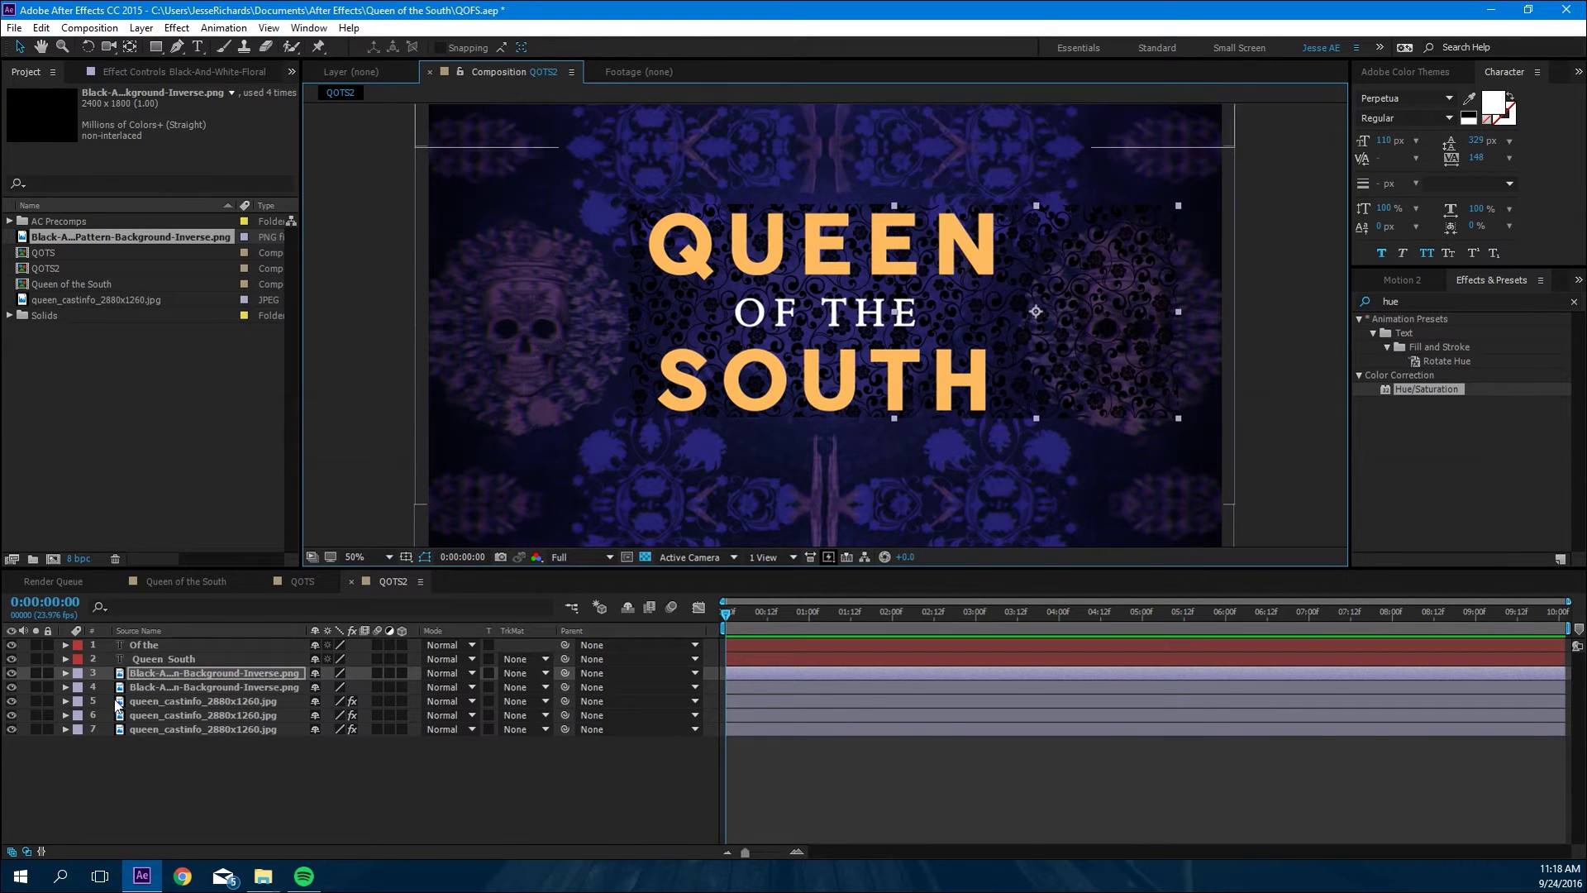
# Step: Duplicate the Queen South layer twice and stack one floral pattern layer directly above each of the two copies
pyautogui.click(187, 658)
pyautogui.hotkey('ctrl', 'd')
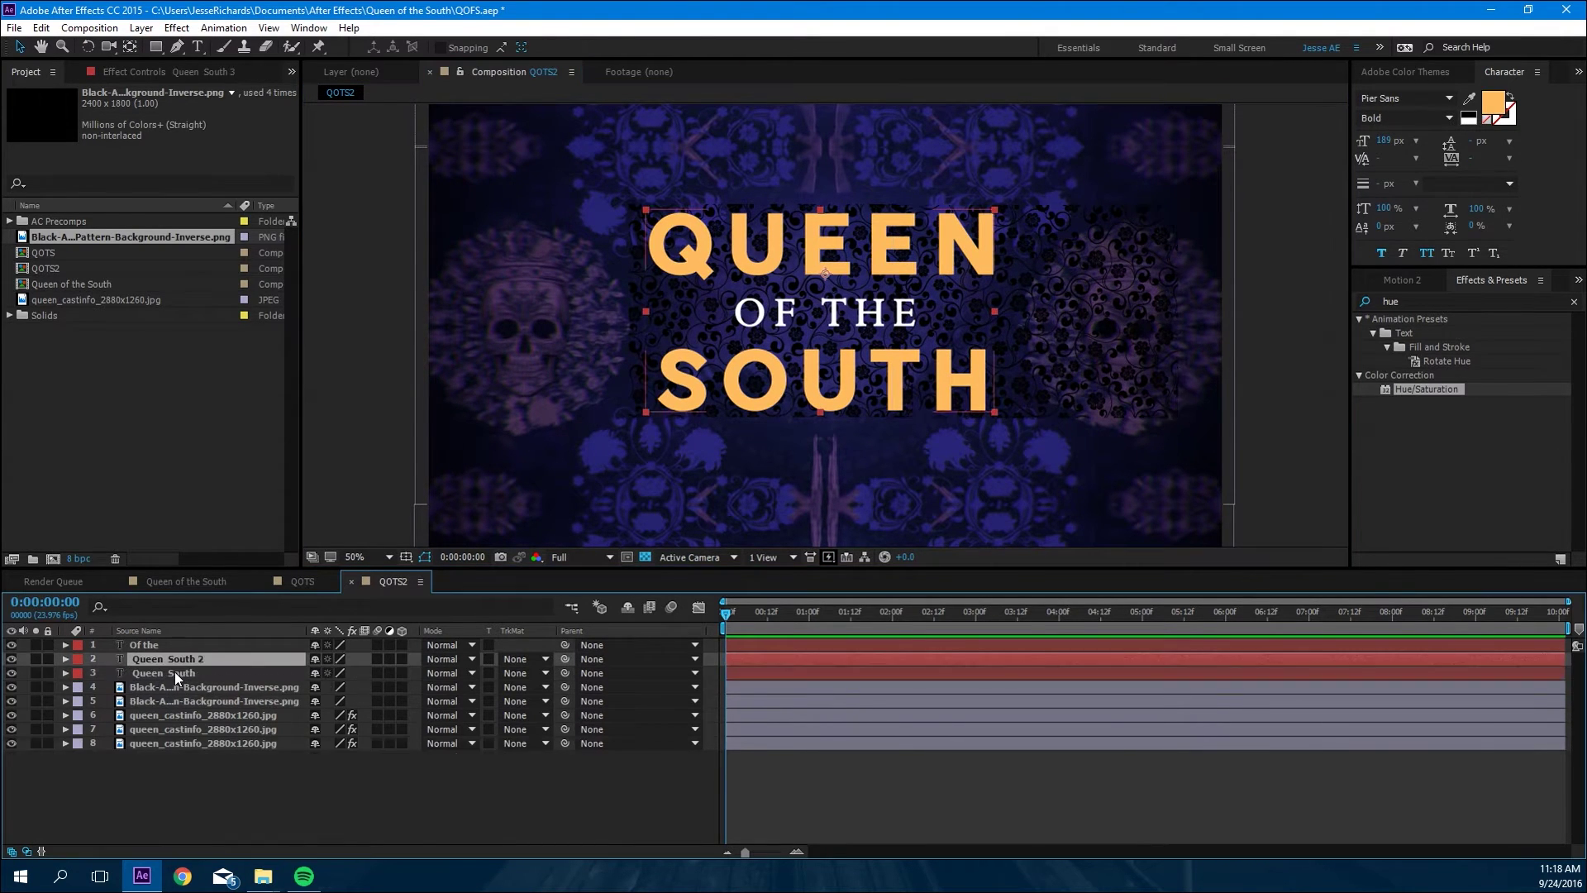
pyautogui.hotkey('ctrl', 'd')
pyautogui.moveTo(174, 700); pyautogui.dragTo(166, 654)
pyautogui.moveTo(161, 714); pyautogui.dragTo(158, 680)
# Step: Set both Queen South copies to Alpha Matte using the floral pattern above each, and hide the original Queen South layer
pyautogui.click(207, 700)
pyautogui.click(515, 704)
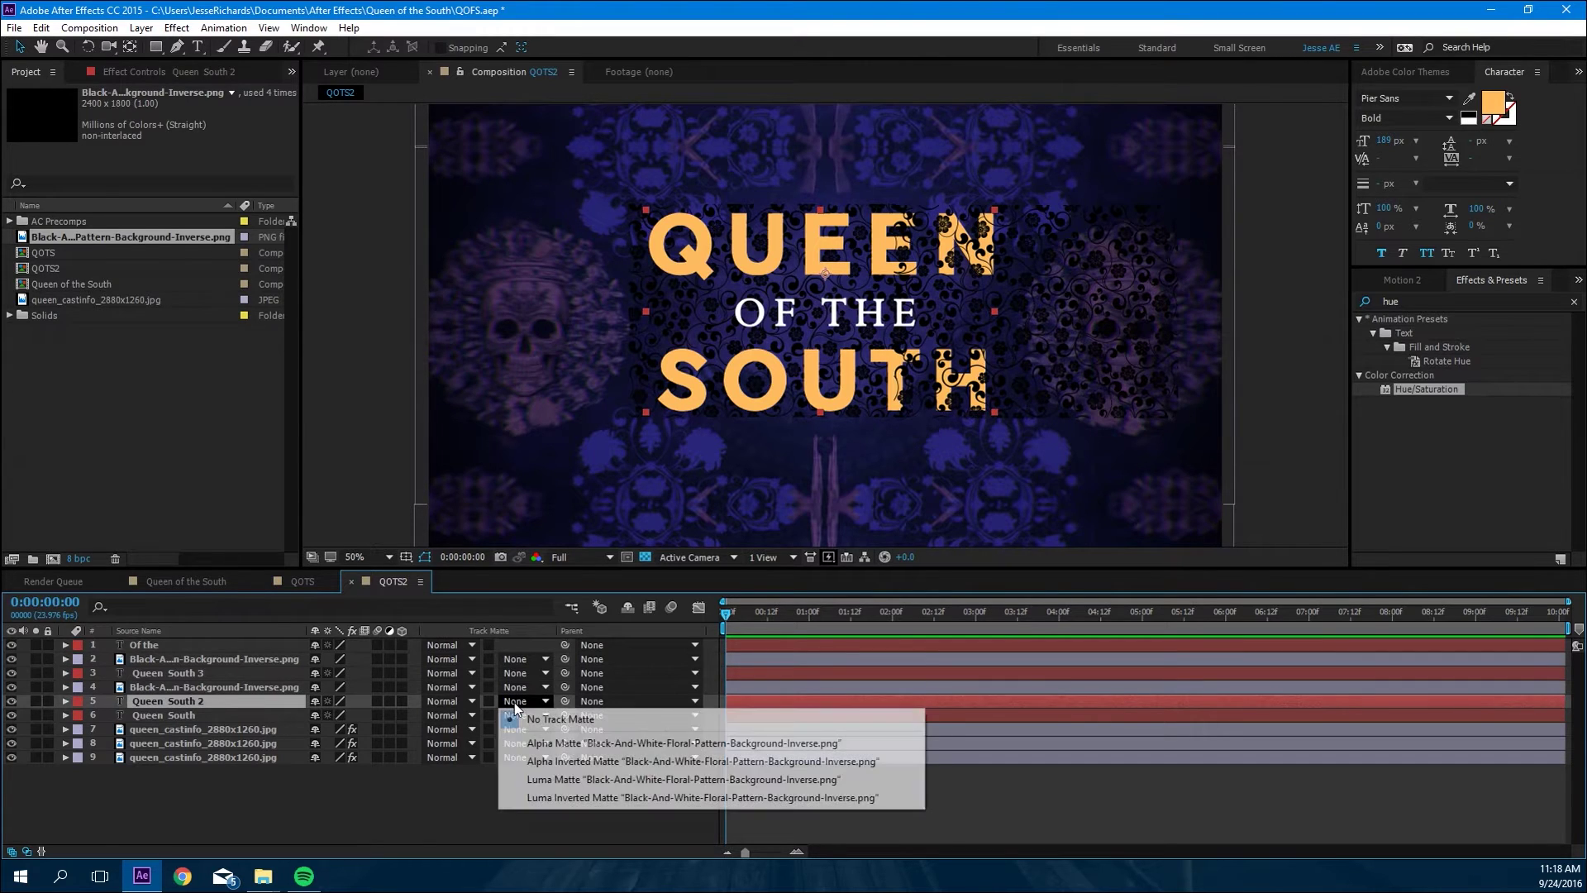
pyautogui.click(544, 743)
pyautogui.click(11, 715)
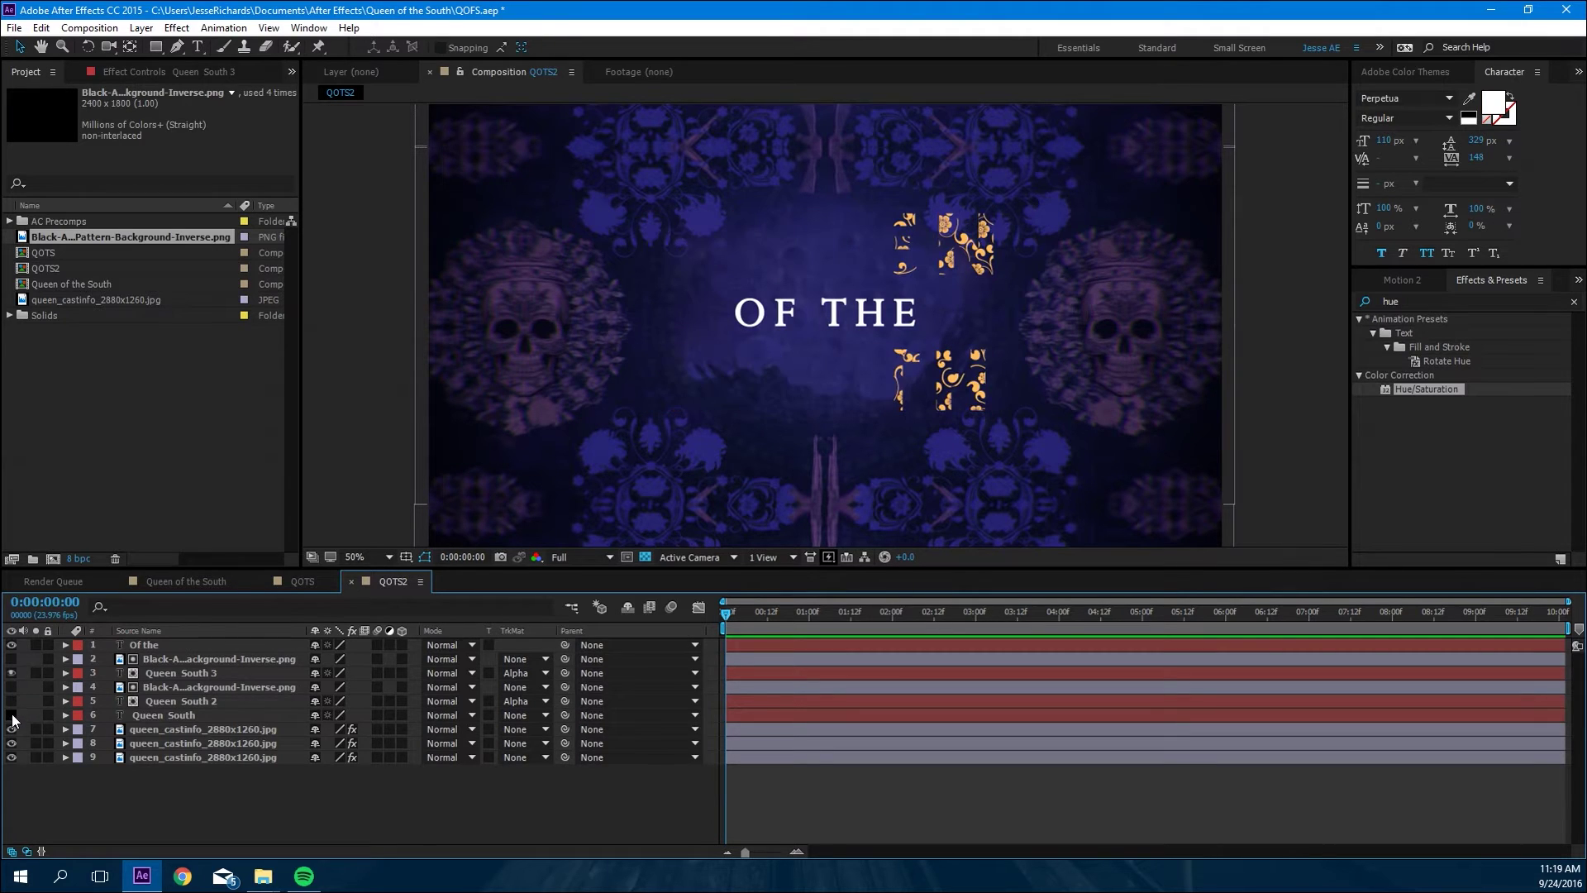
pyautogui.click(11, 716)
pyautogui.click(11, 716)
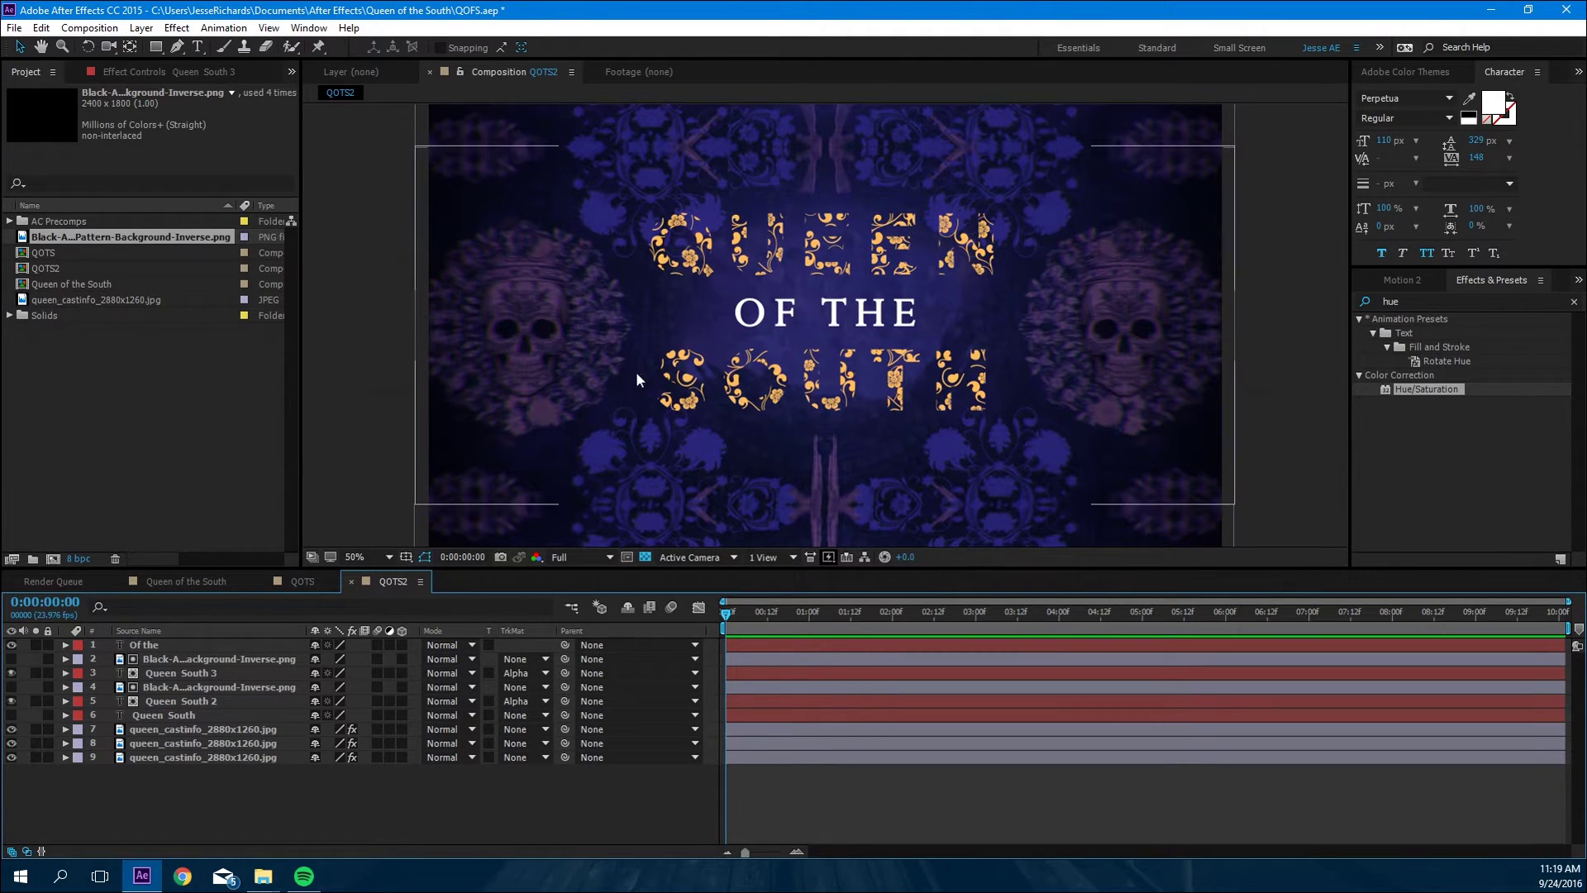
# Step: Recolour the text of both matted Queen South copies white FFFFFF and show the original Queen South layer again
pyautogui.click(166, 701)
pyautogui.hotkey('ctrl', 't')
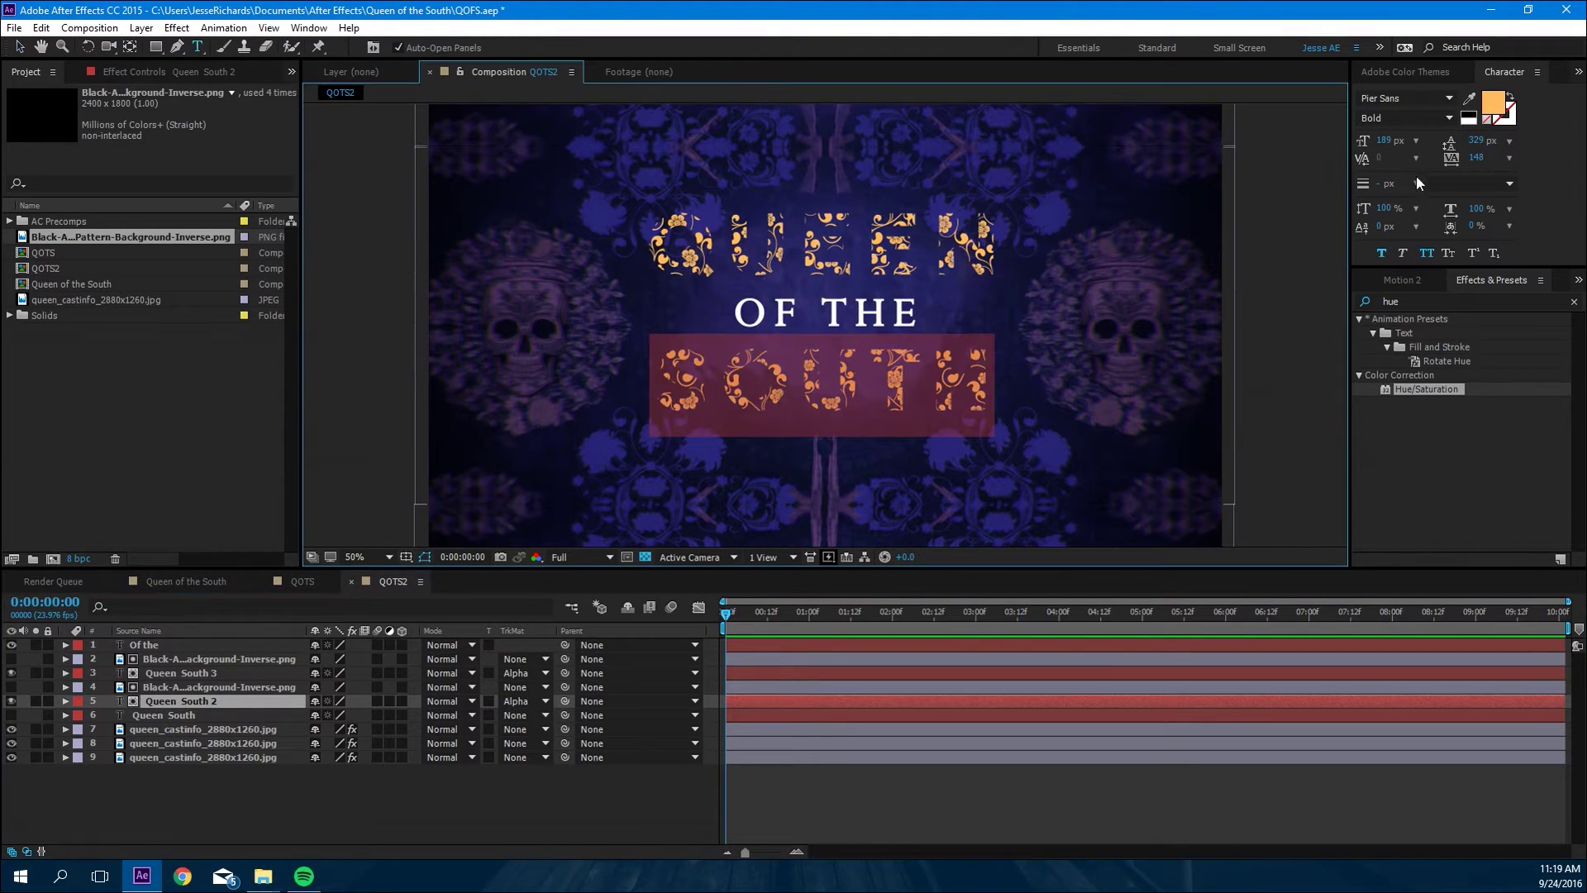
pyautogui.hotkey('ctrl', 'a')
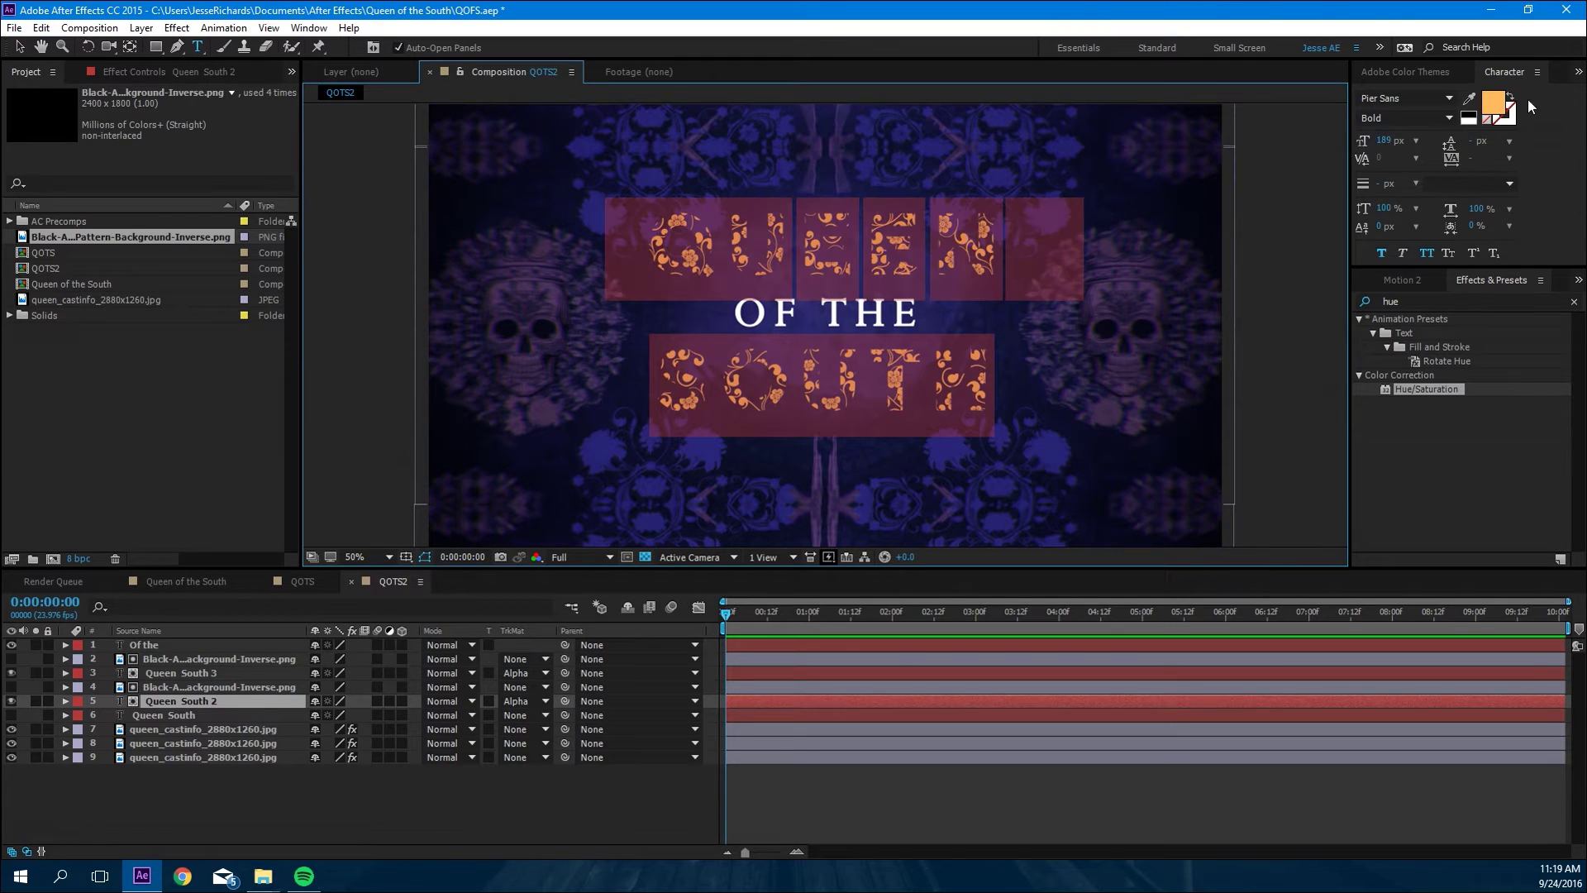
pyautogui.click(1493, 106)
pyautogui.click(843, 214)
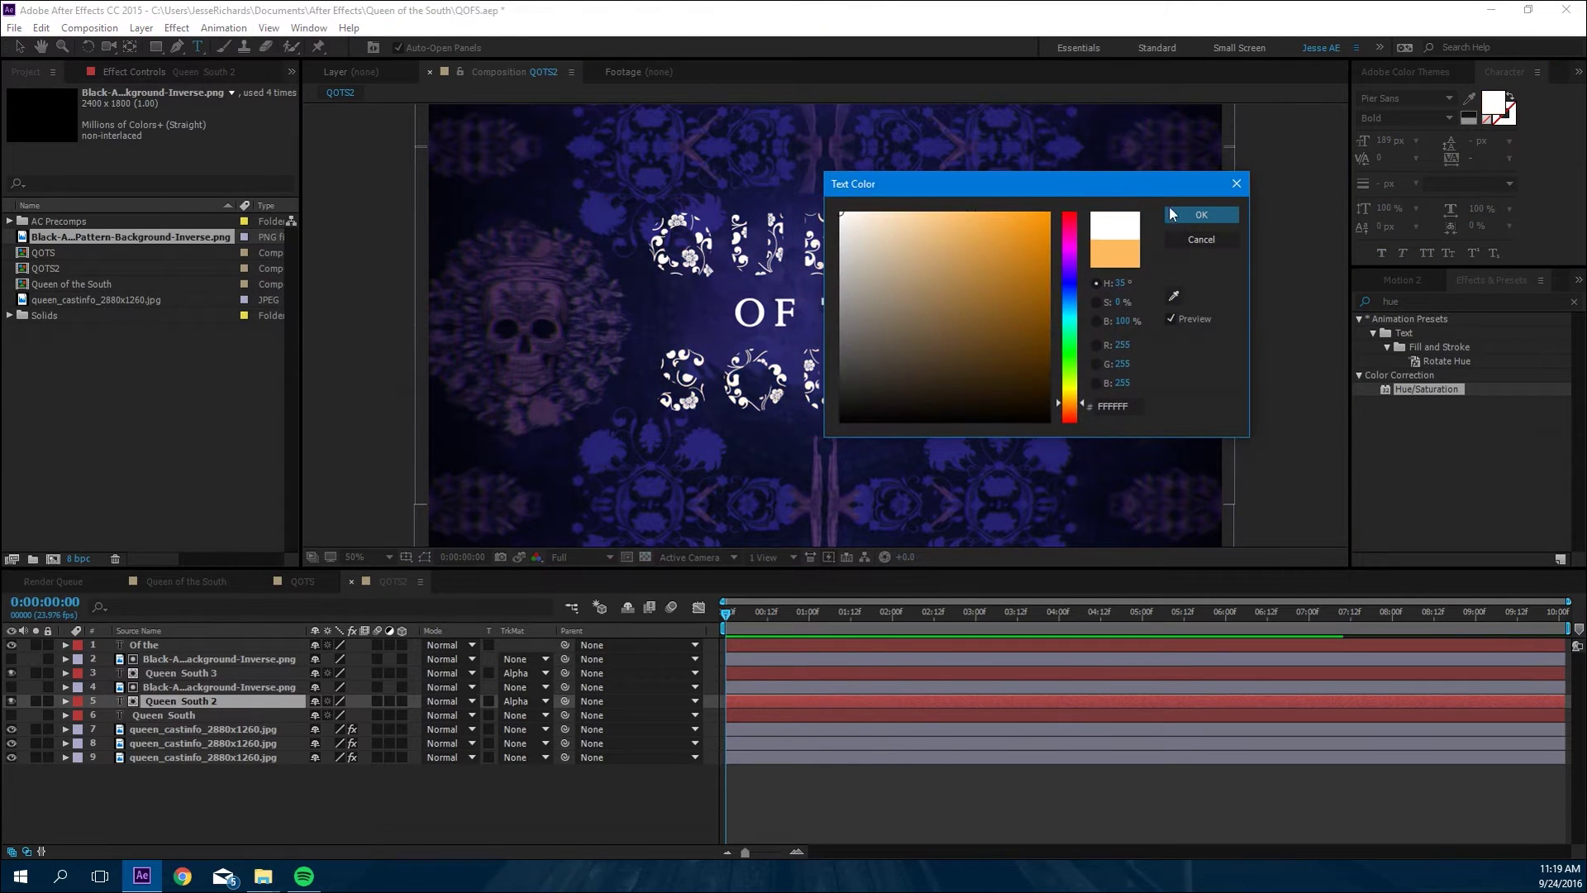
pyautogui.press('Return')
pyautogui.click(181, 673)
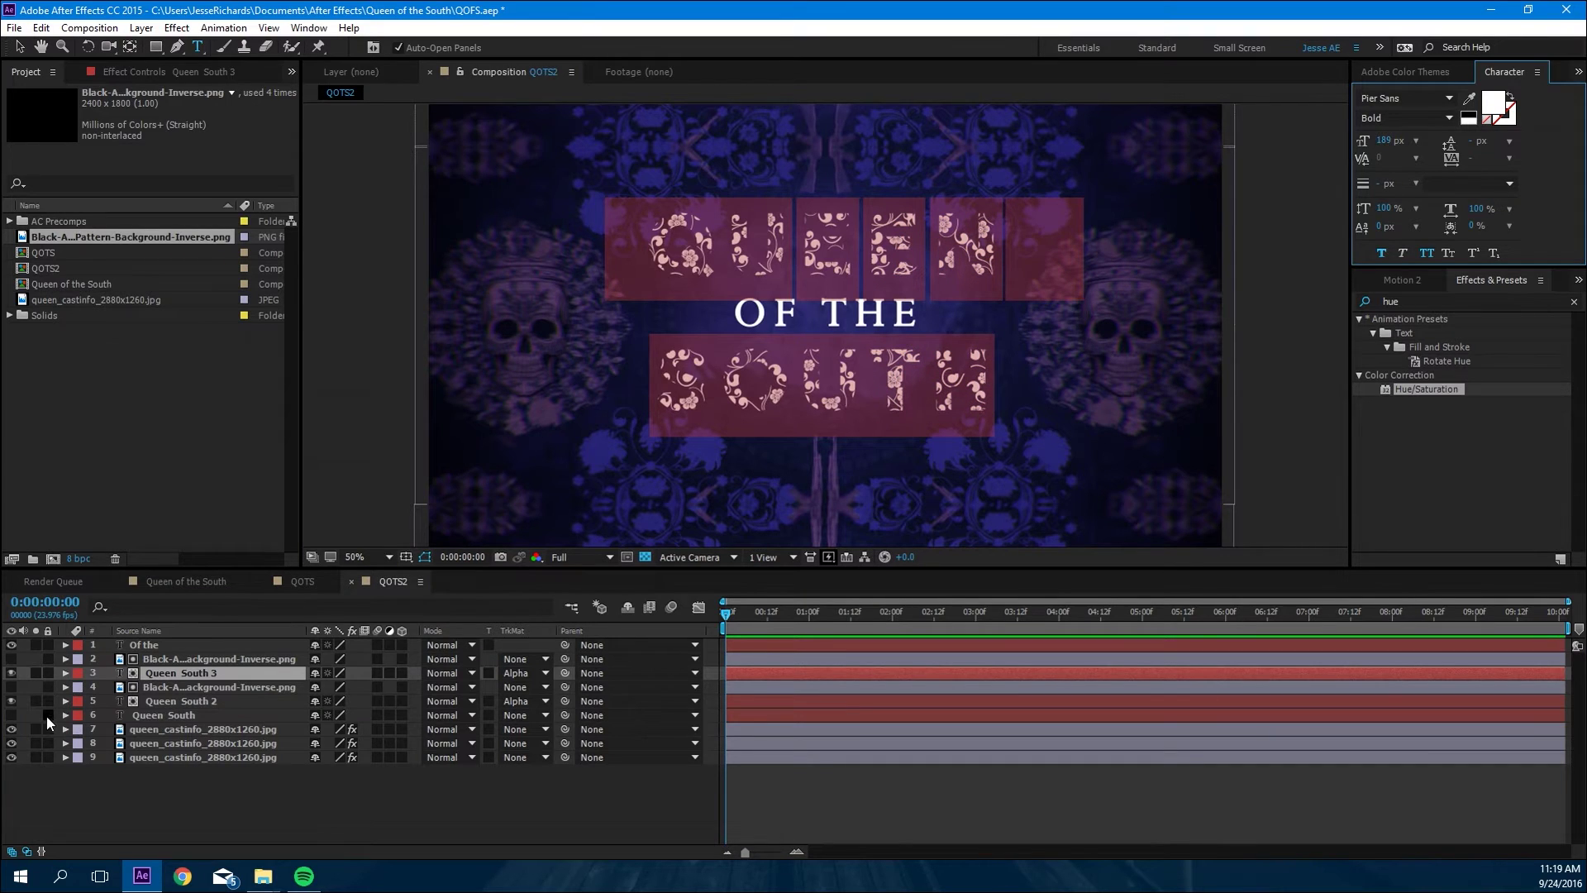
pyautogui.click(11, 716)
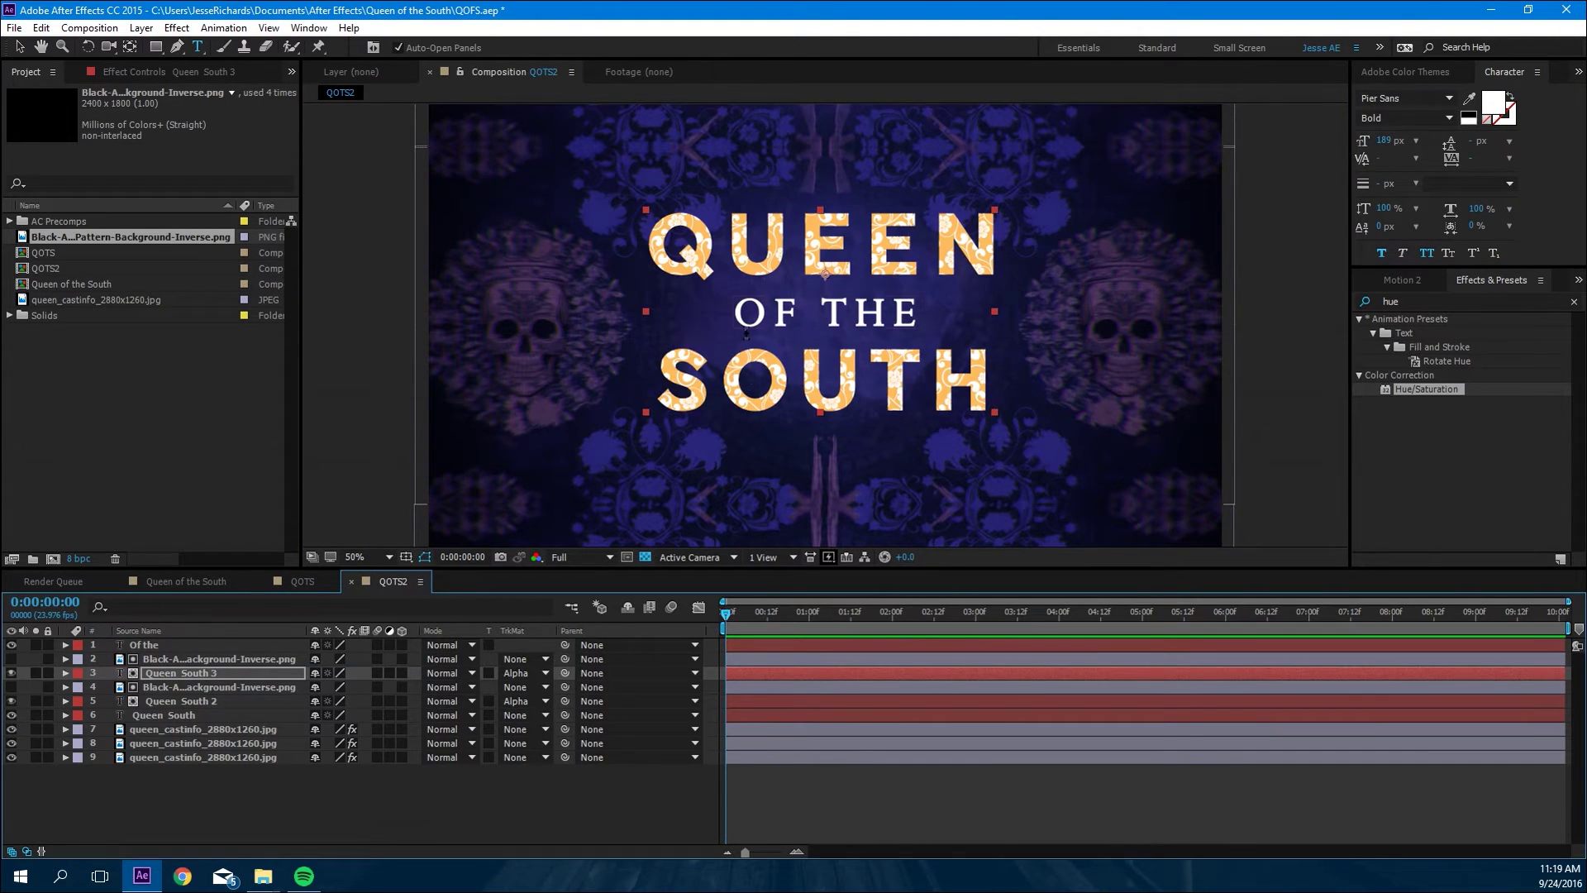
# Step: Check the fill colour of the original Queen South text in the colour picker
pyautogui.click(163, 715)
pyautogui.hotkey('ctrl', 'a')
pyautogui.click(166, 786)
pyautogui.doubleClick(164, 715)
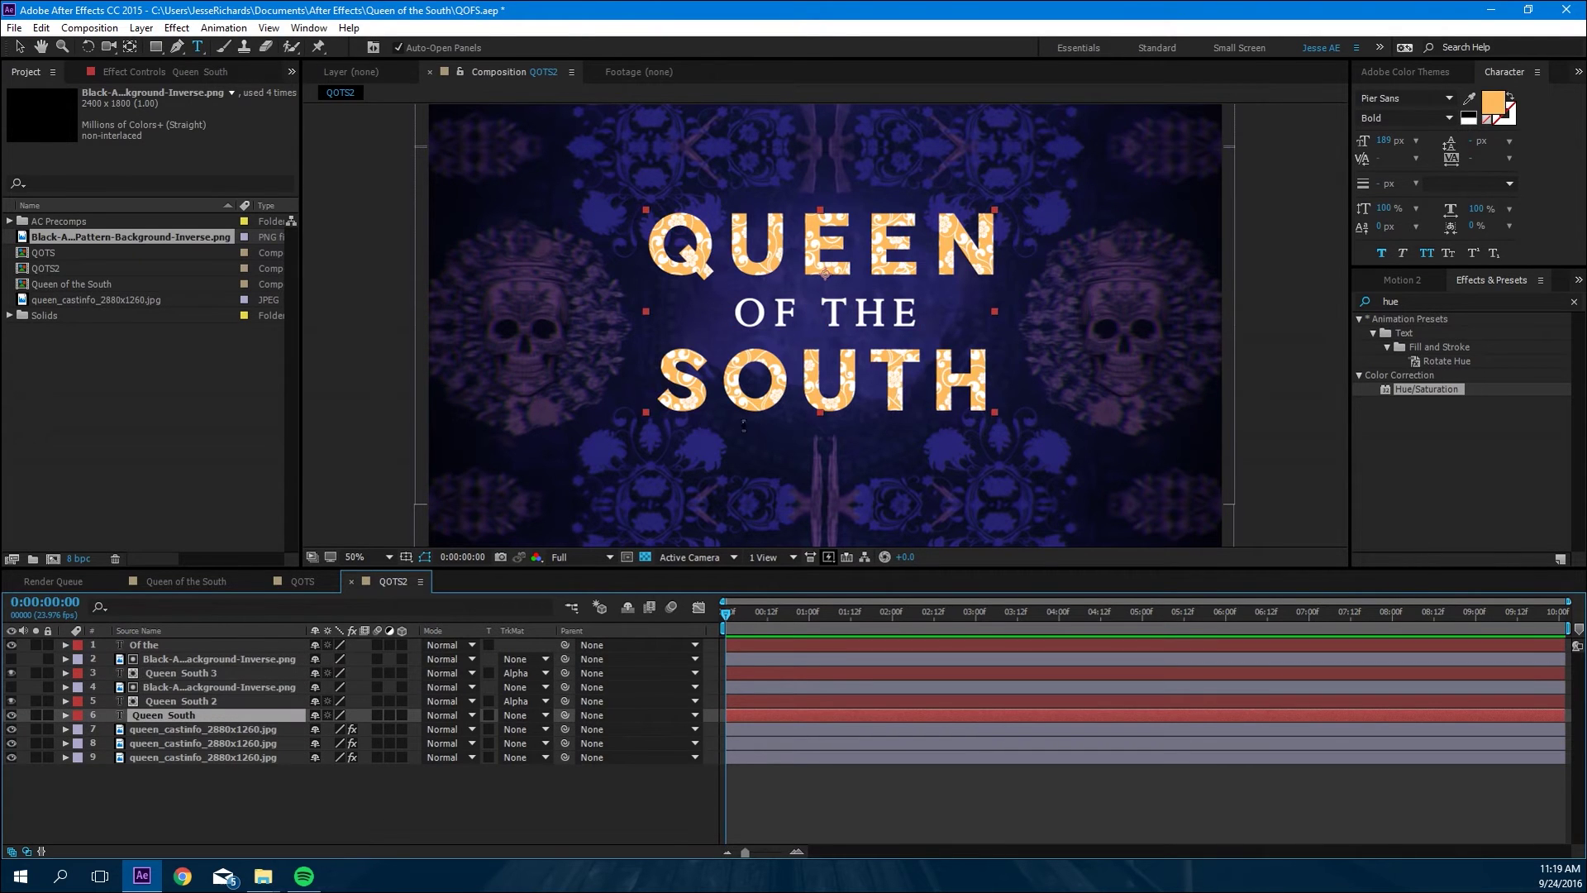
pyautogui.click(1492, 103)
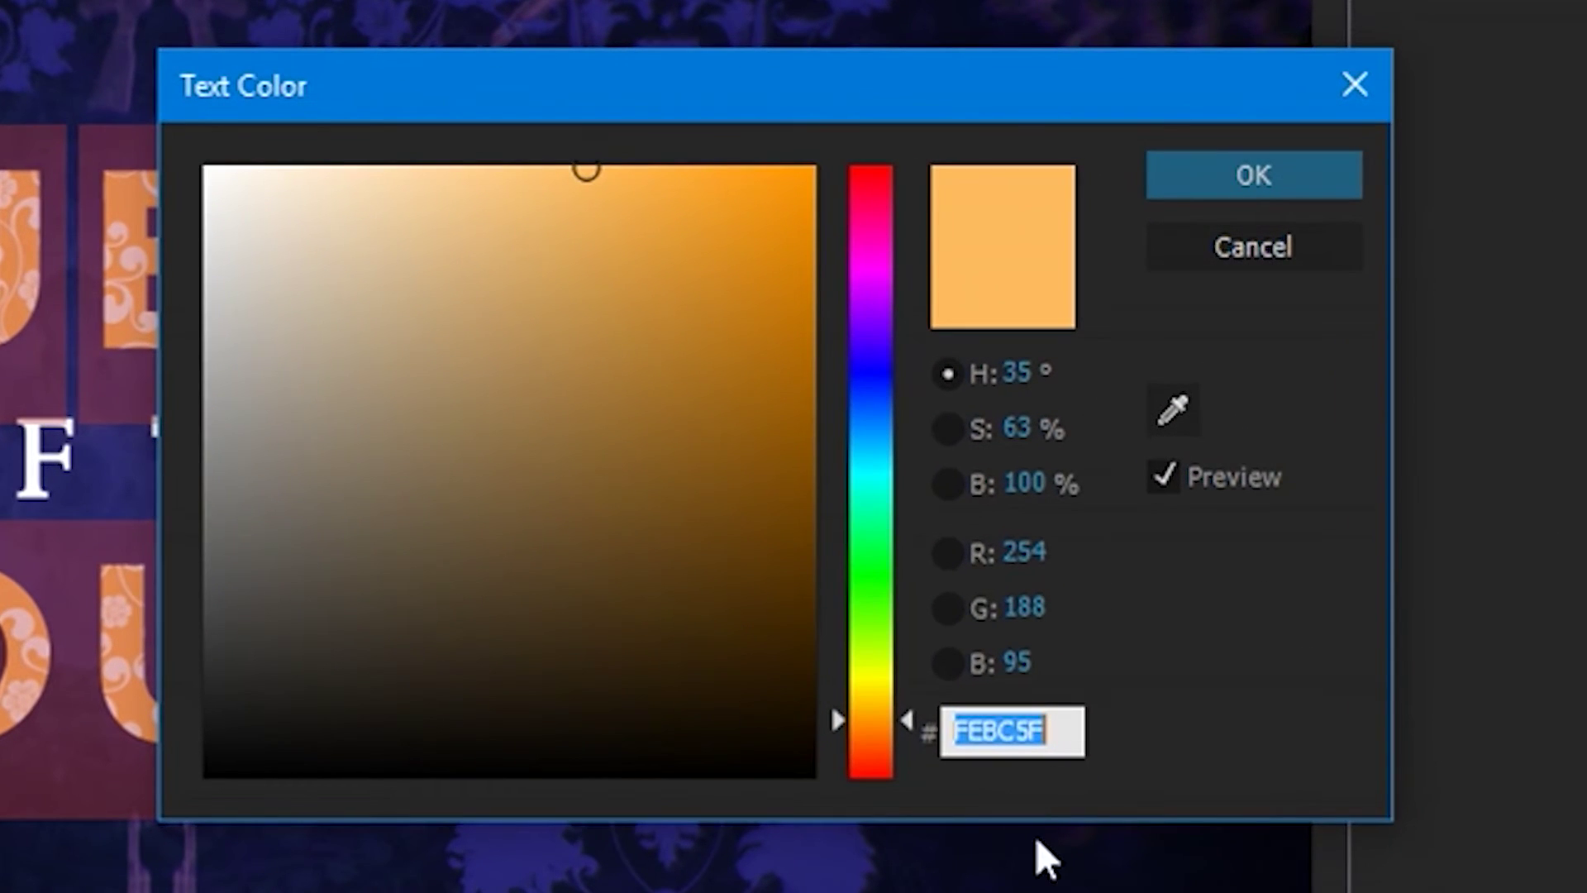
pyautogui.click(1250, 182)
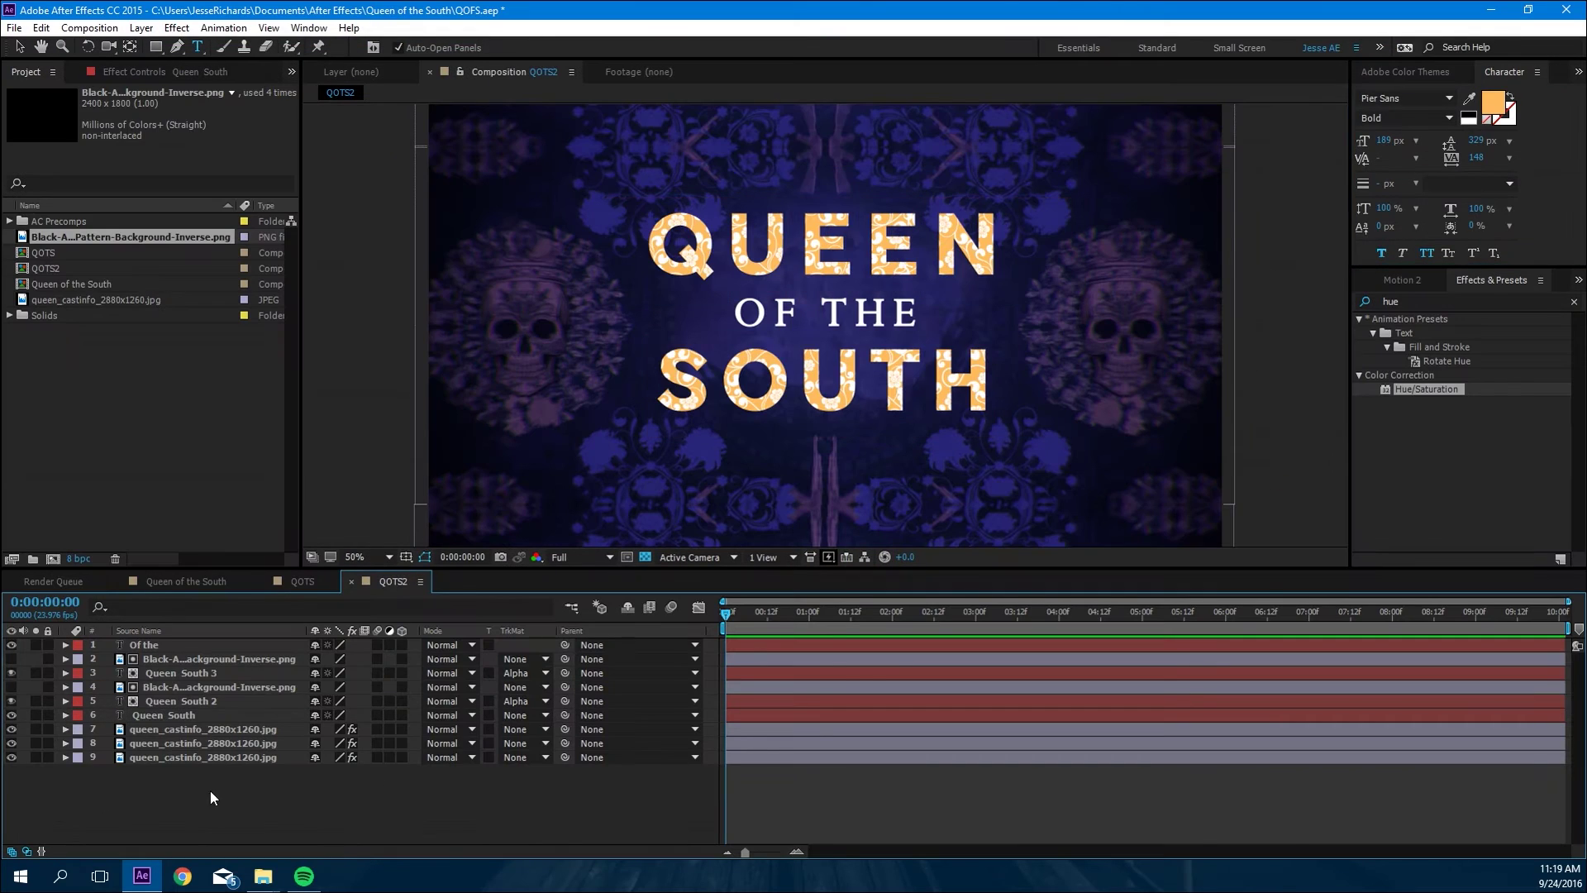
# Step: Find the Glow effect and apply it to the original Queen South layer
pyautogui.click(1405, 301)
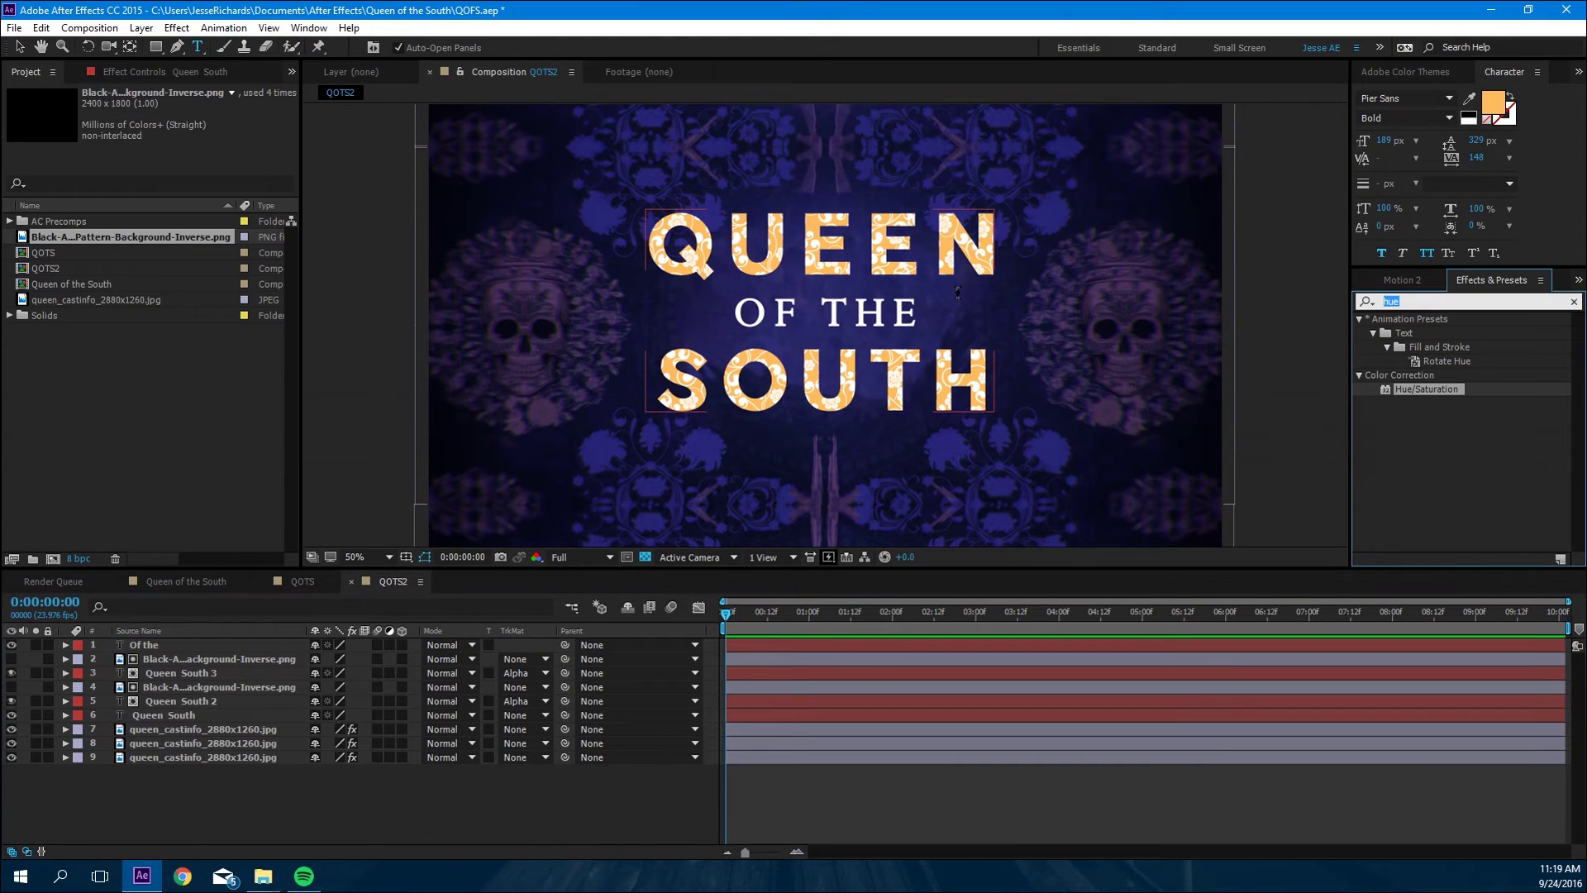
pyautogui.write('glow')
pyautogui.click(1405, 529)
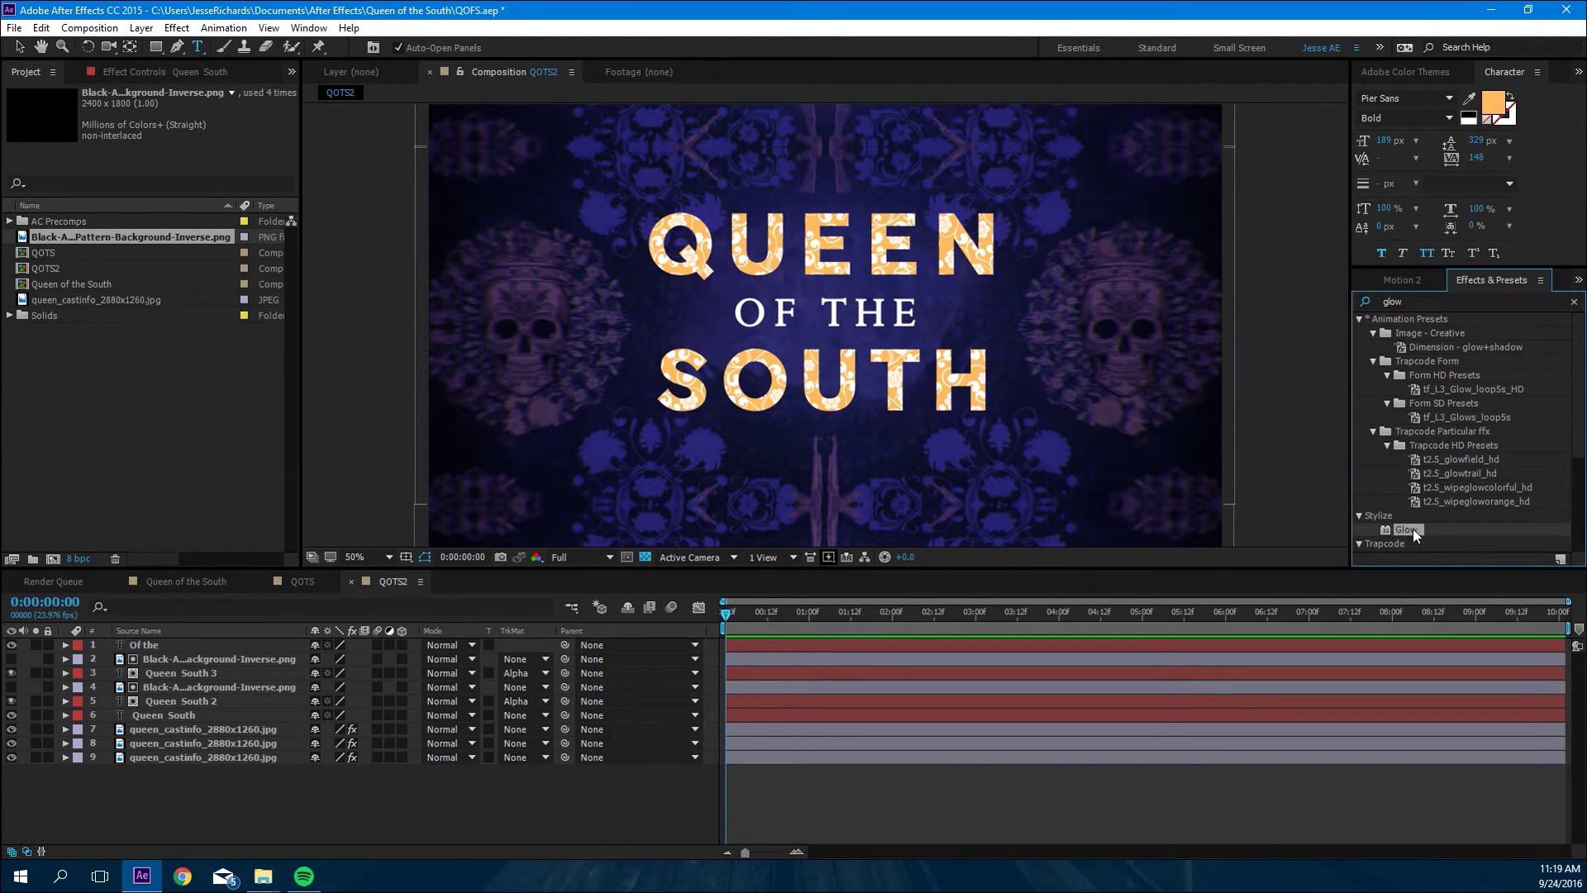
pyautogui.moveTo(1405, 529); pyautogui.dragTo(184, 714)
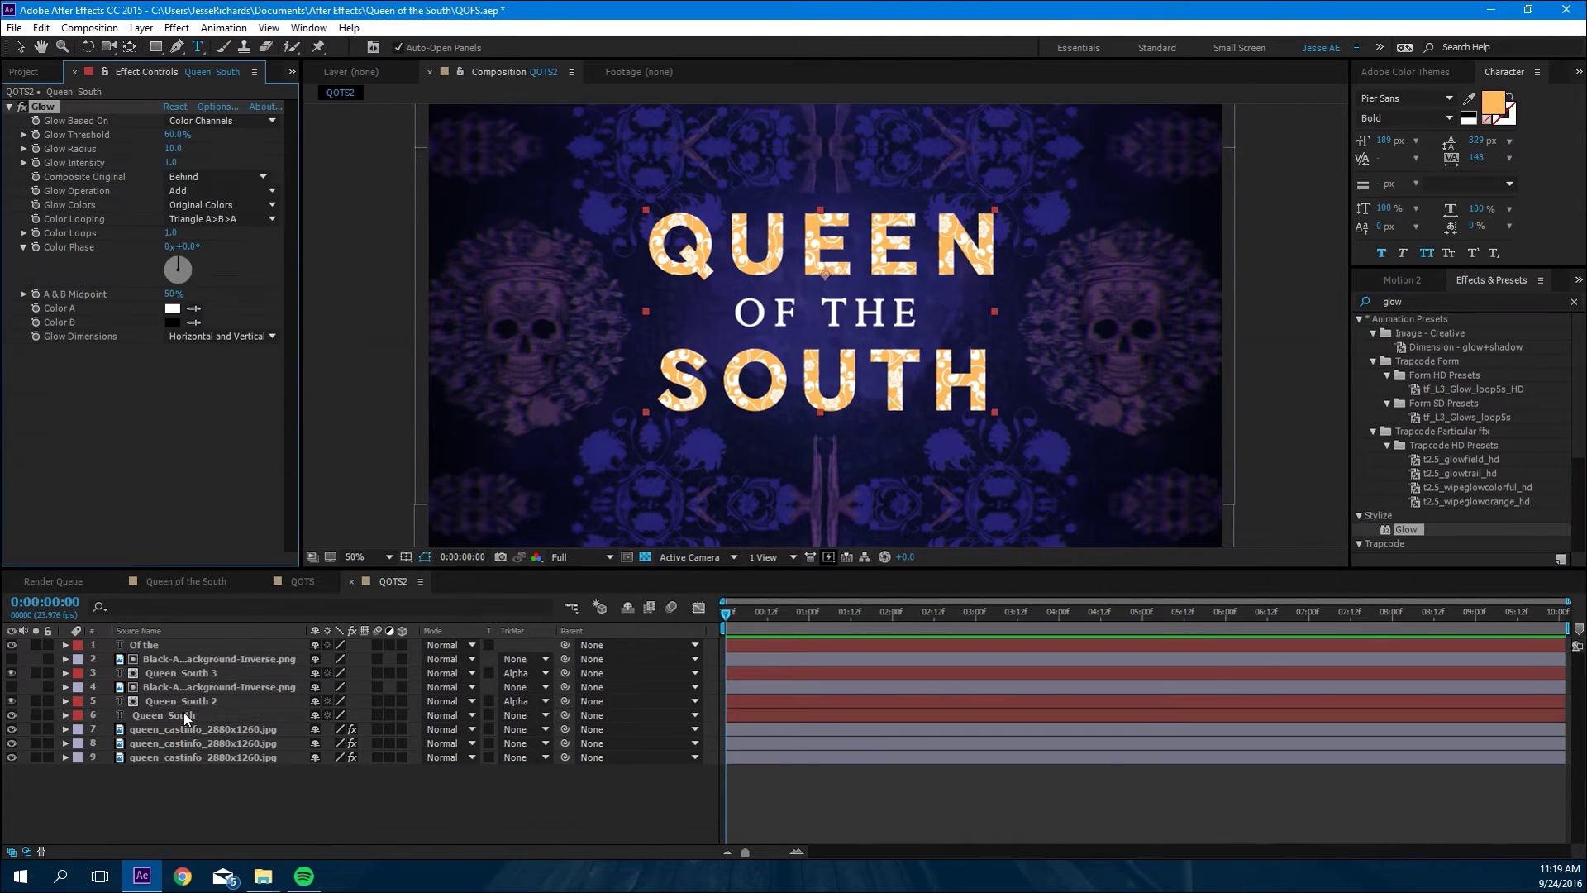
# Step: Set the glow to use A & B Colors and base it on the Alpha Channel
pyautogui.click(216, 204)
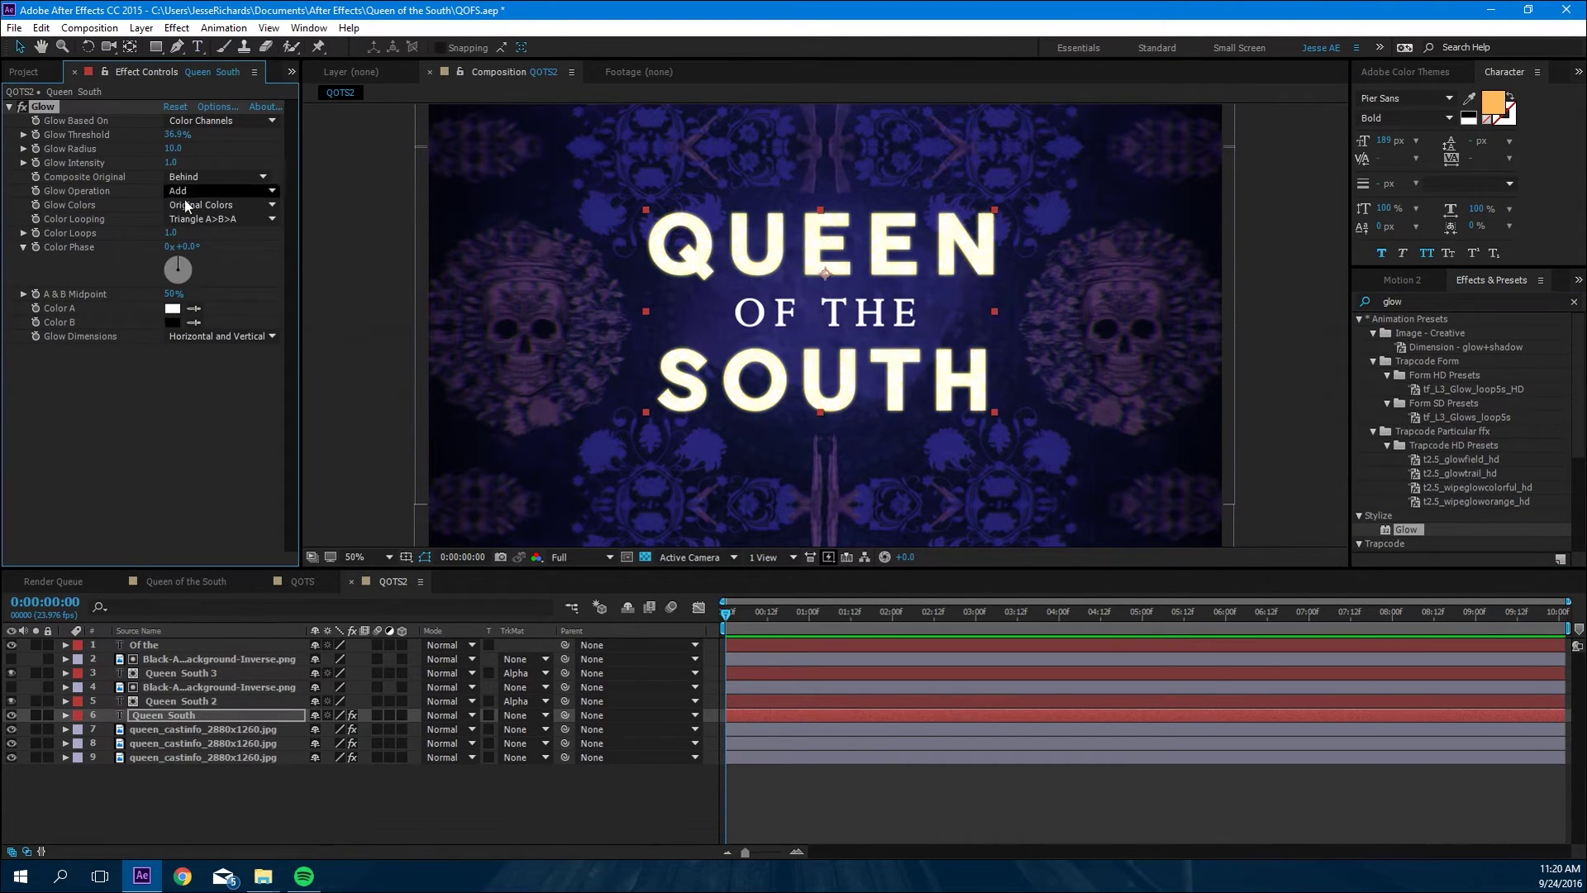
pyautogui.click(185, 200)
pyautogui.click(222, 120)
pyautogui.click(234, 140)
# Step: Set the glow's Color A to the gold sampled from the SOUTH lettering
pyautogui.click(172, 308)
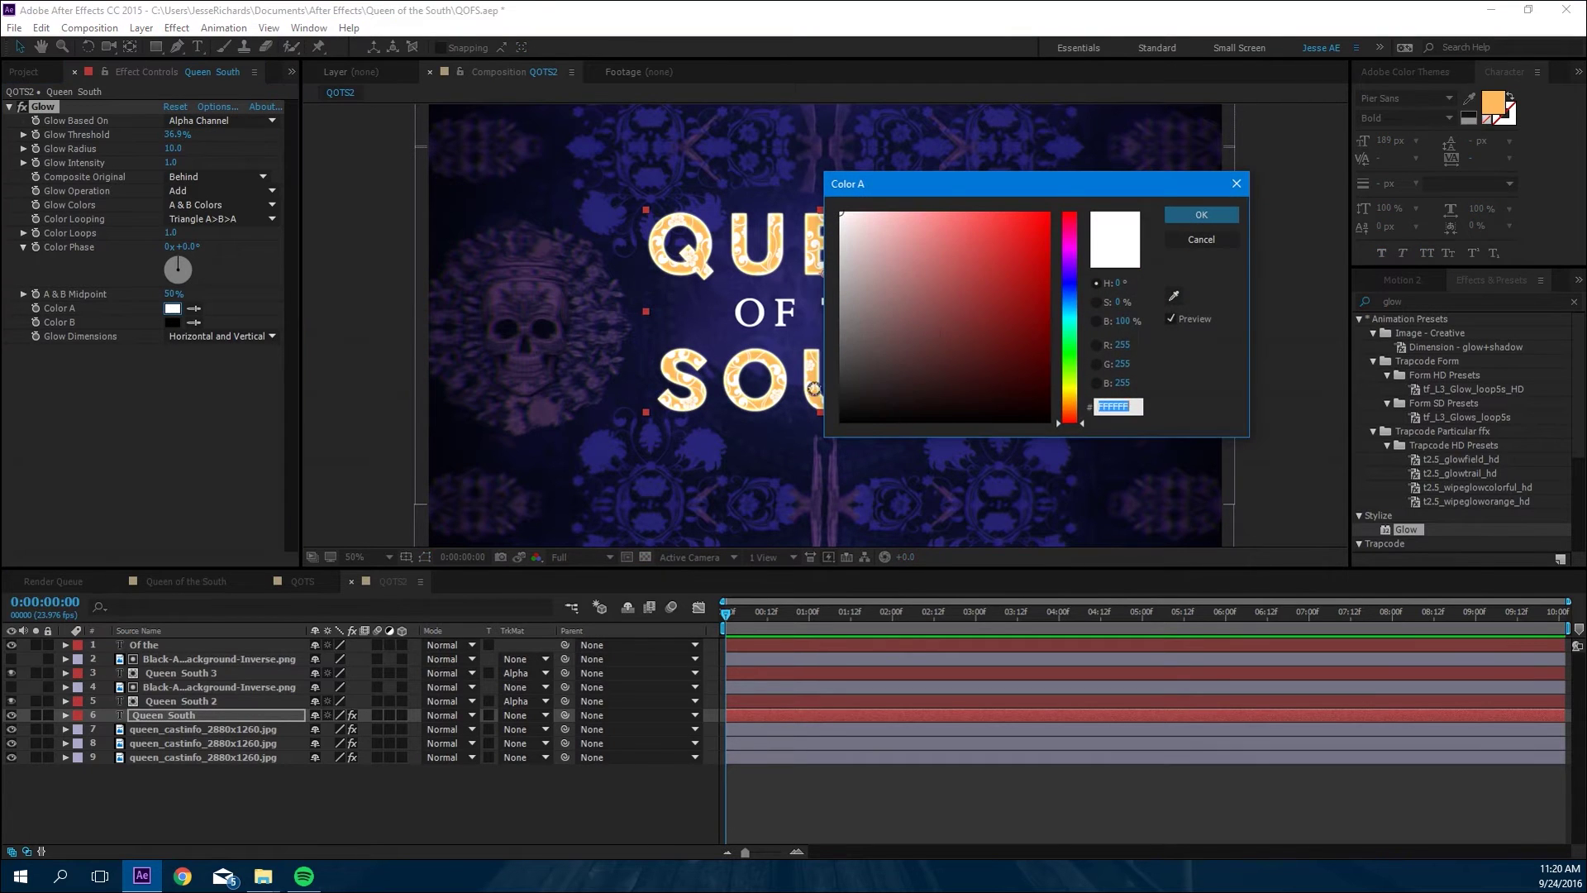
pyautogui.click(1173, 295)
pyautogui.click(814, 384)
pyautogui.click(1173, 214)
# Step: Set the glow's Color B to a saturated orange
pyautogui.click(172, 322)
pyautogui.click(1174, 295)
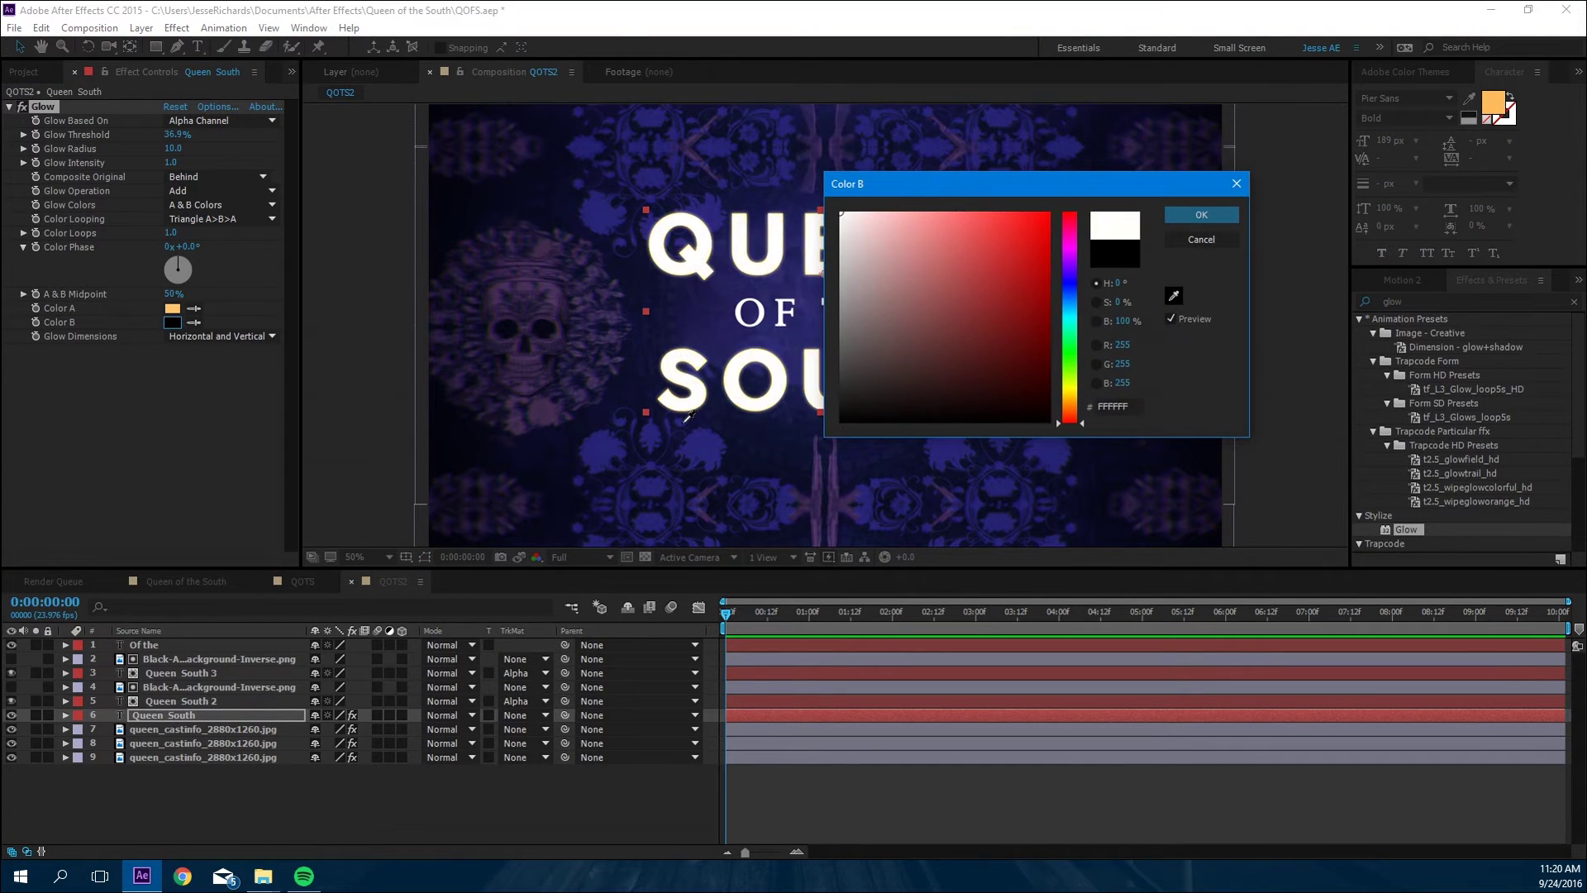
pyautogui.click(1070, 398)
pyautogui.press('Return')
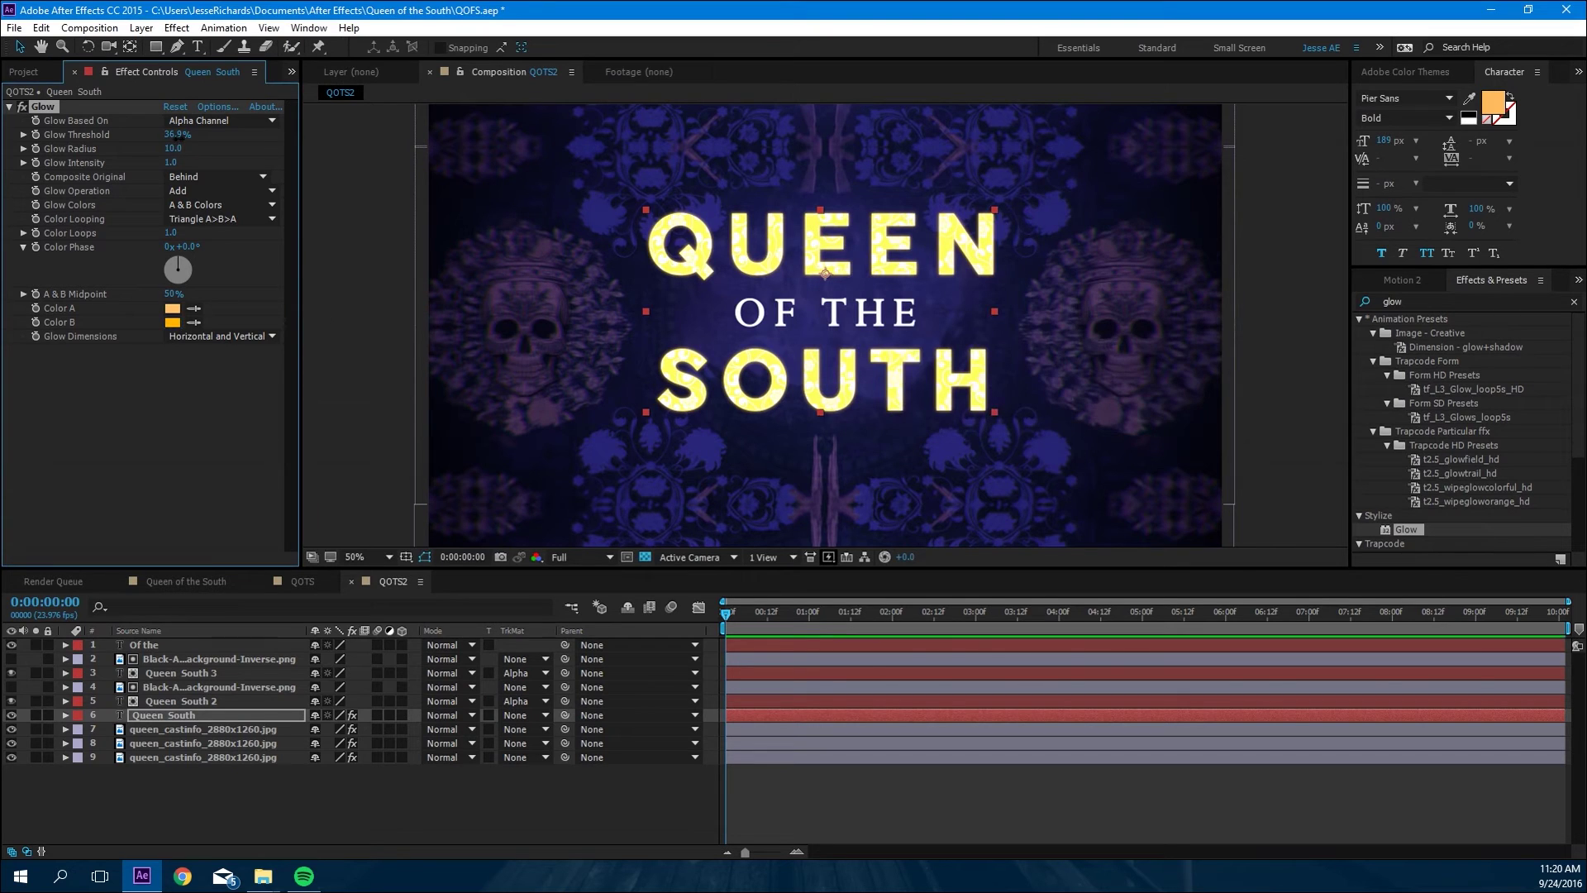
# Step: Set the glow's threshold to 5.5%, radius to 27, intensity to 0.7 and Color B to black
pyautogui.moveTo(177, 136)
pyautogui.mouseDown()
pyautogui.moveTo(152, 142)
pyautogui.moveTo(174, 154)
pyautogui.mouseUp()
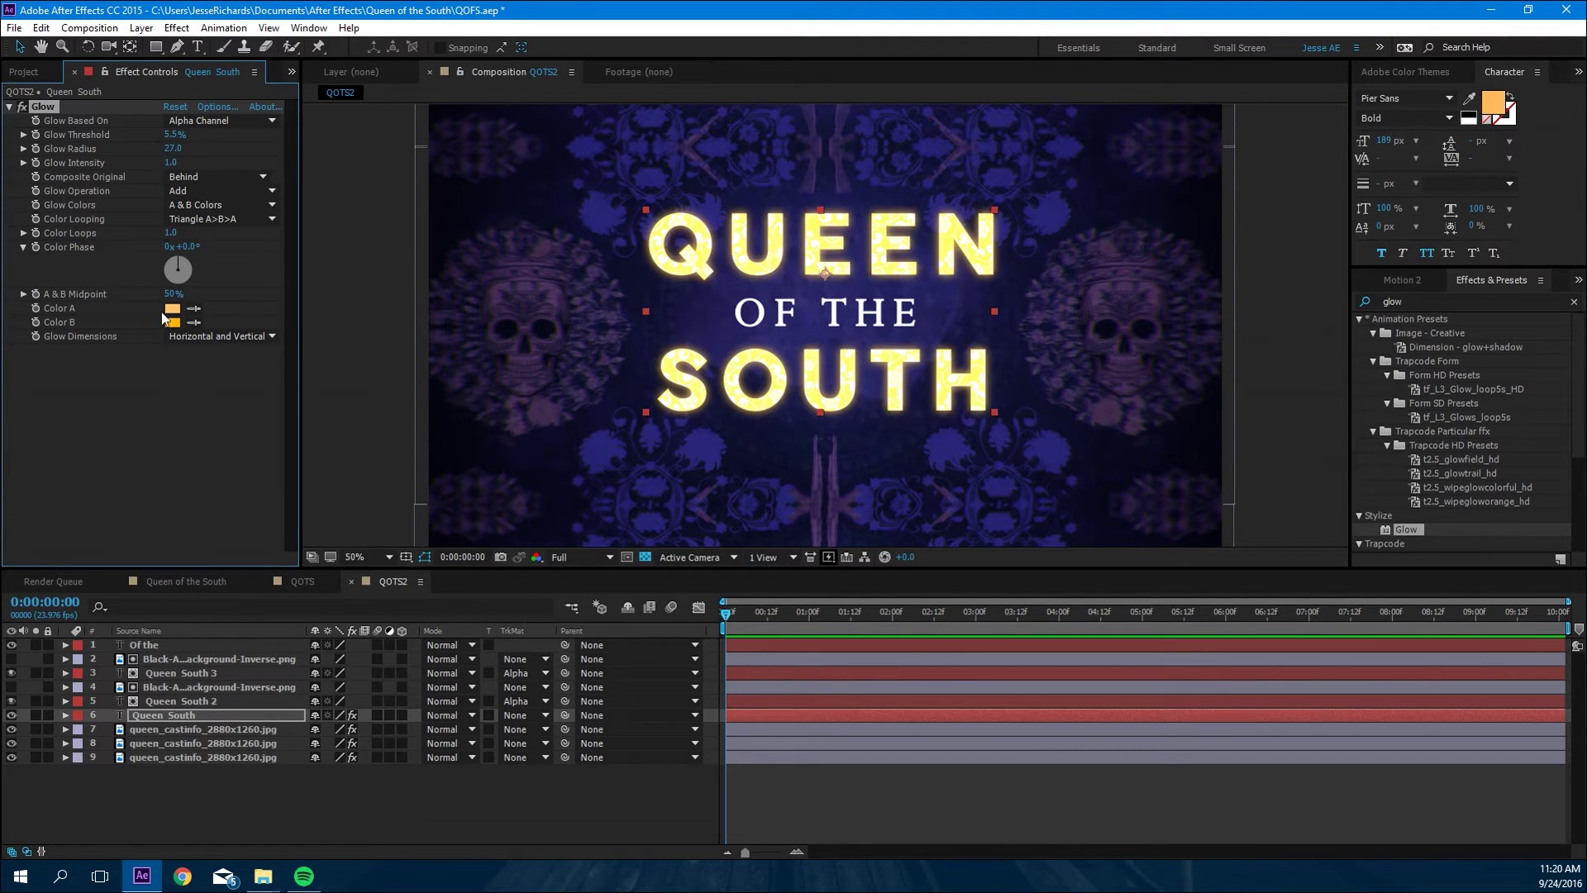
pyautogui.click(172, 323)
pyautogui.click(840, 418)
pyautogui.click(1198, 215)
pyautogui.moveTo(178, 163); pyautogui.dragTo(166, 177)
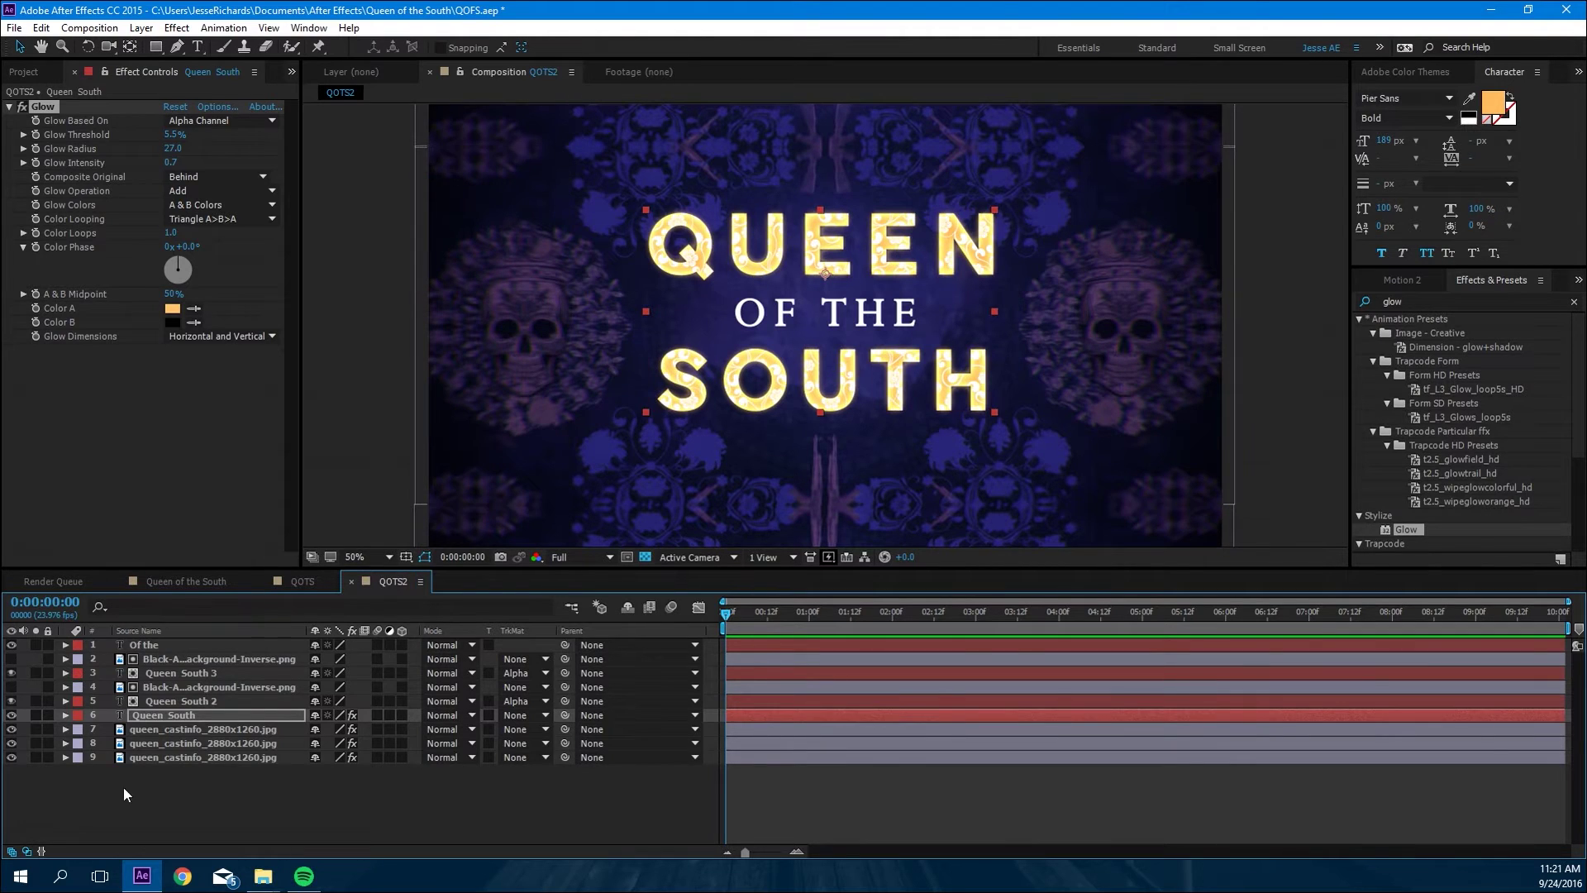
# Step: Apply Fast Blur to the original Queen South layer with a blurriness of 1.0
pyautogui.click(124, 795)
pyautogui.click(164, 715)
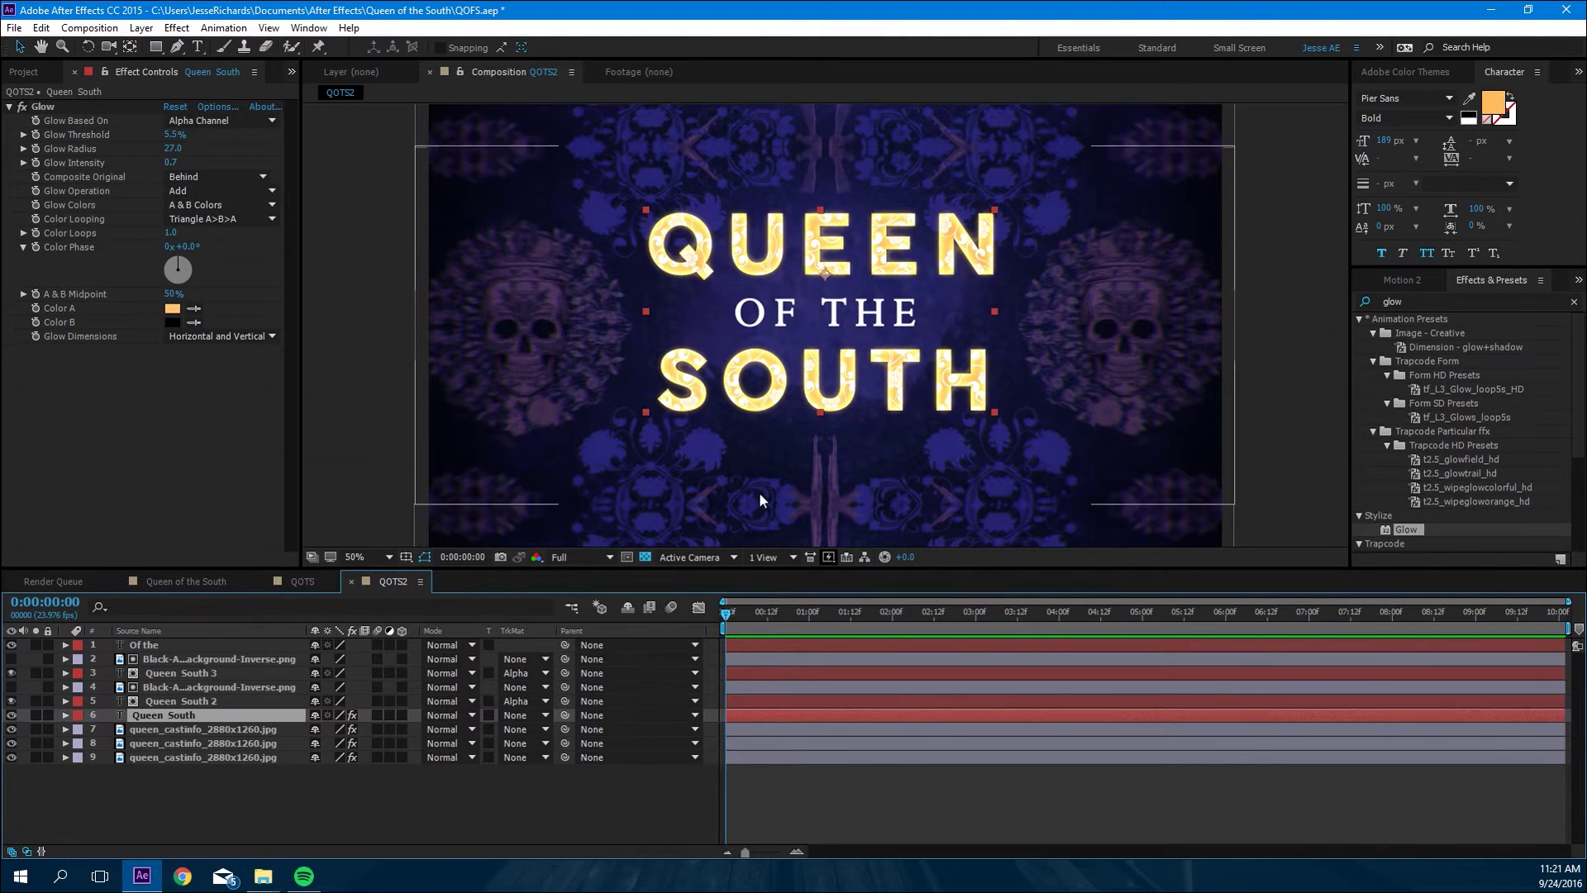
pyautogui.click(1430, 301)
pyautogui.write('fast  blu')
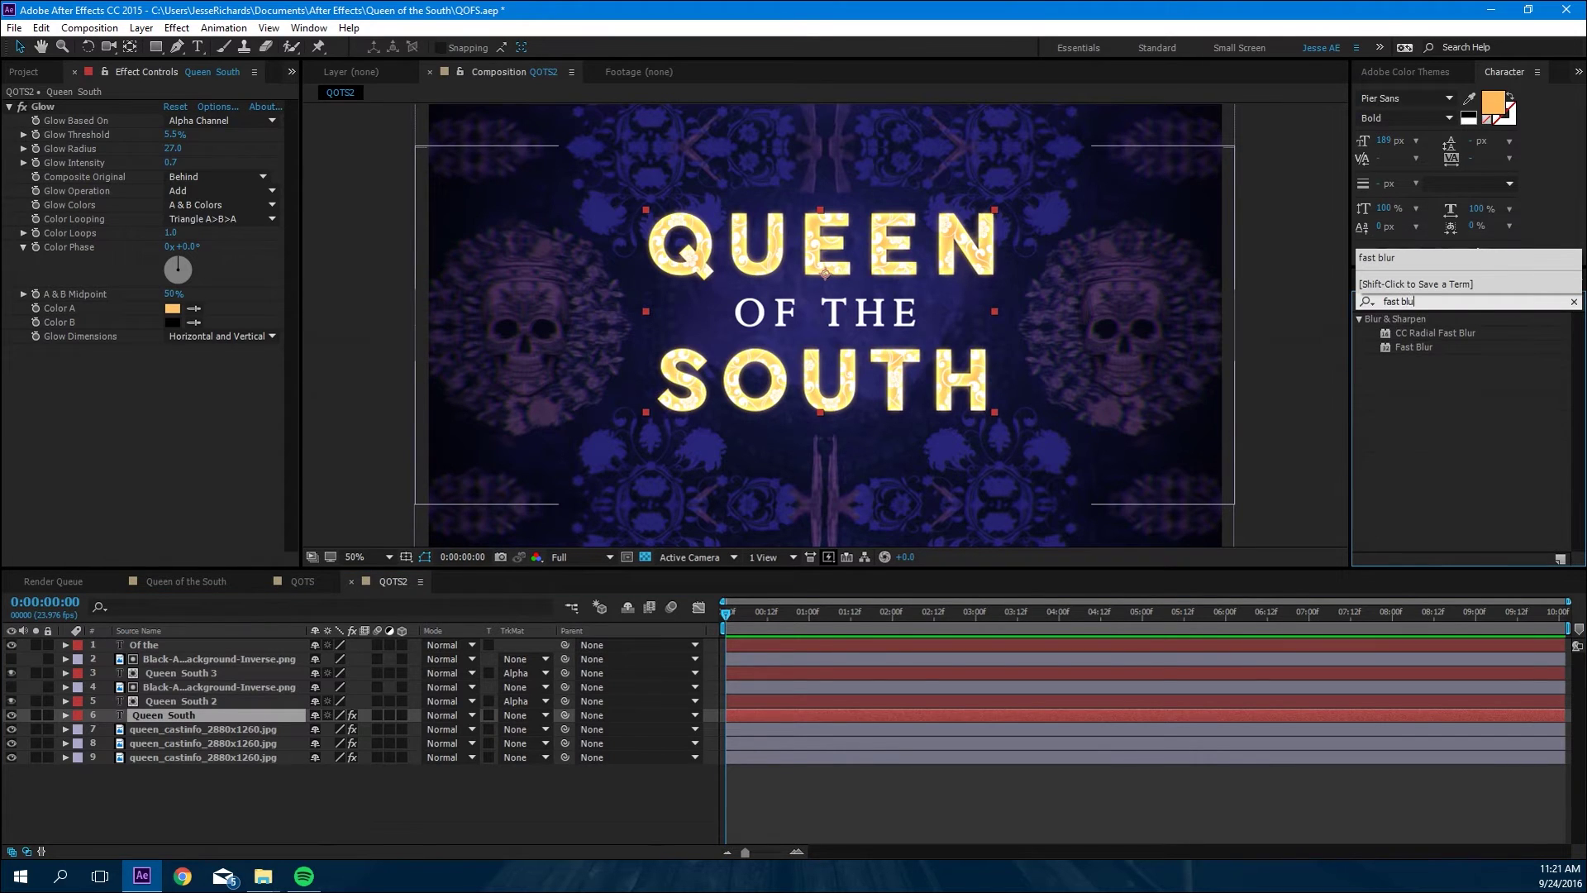
pyautogui.moveTo(1412, 345); pyautogui.dragTo(232, 721)
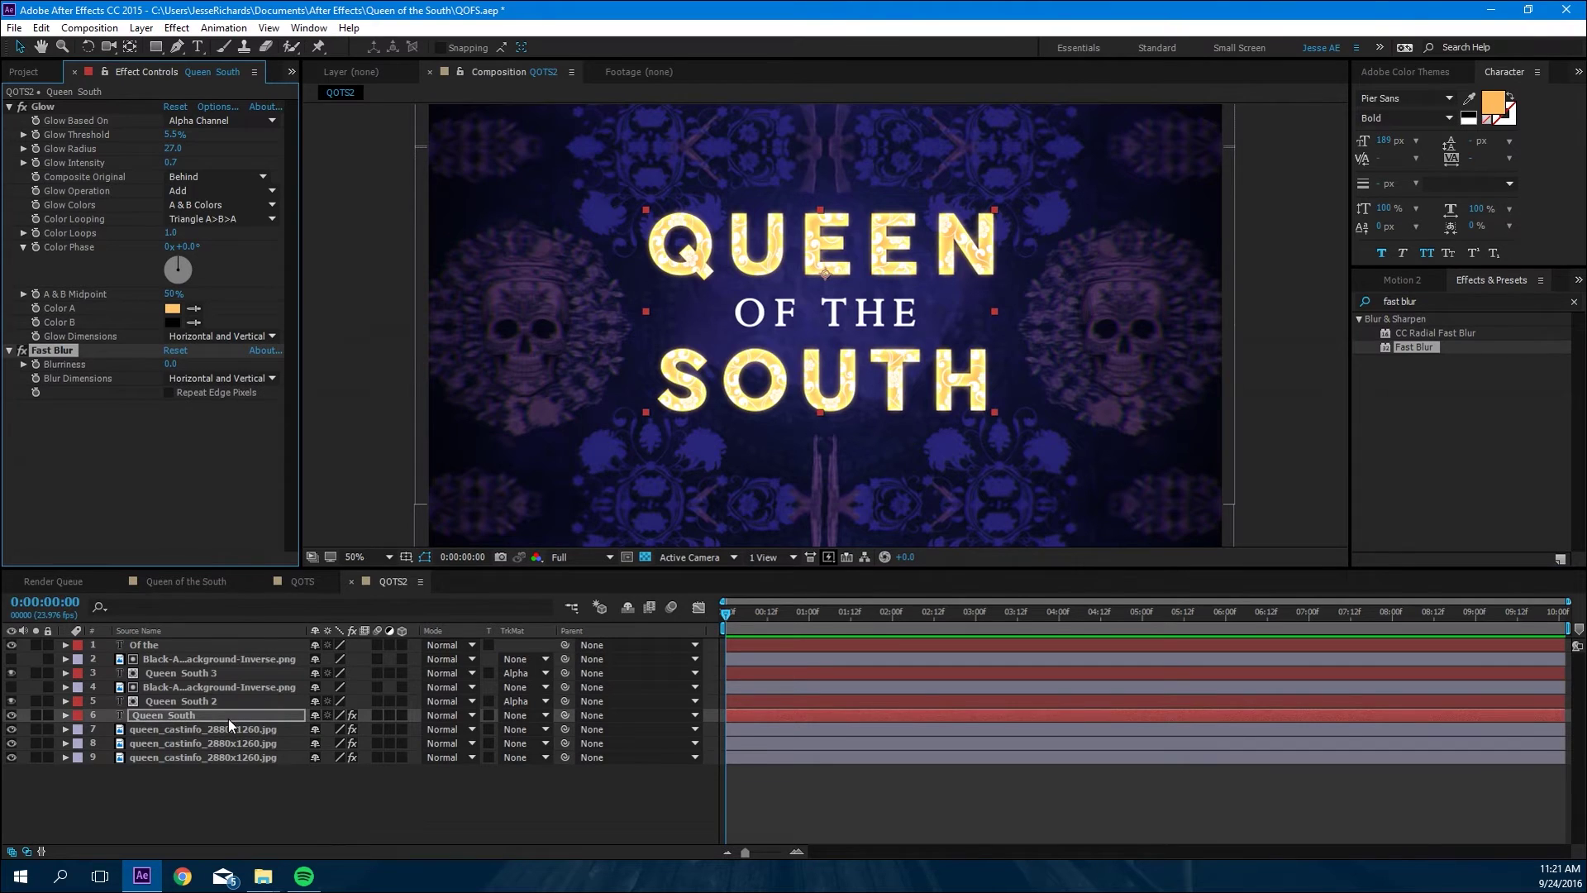
pyautogui.click(178, 370)
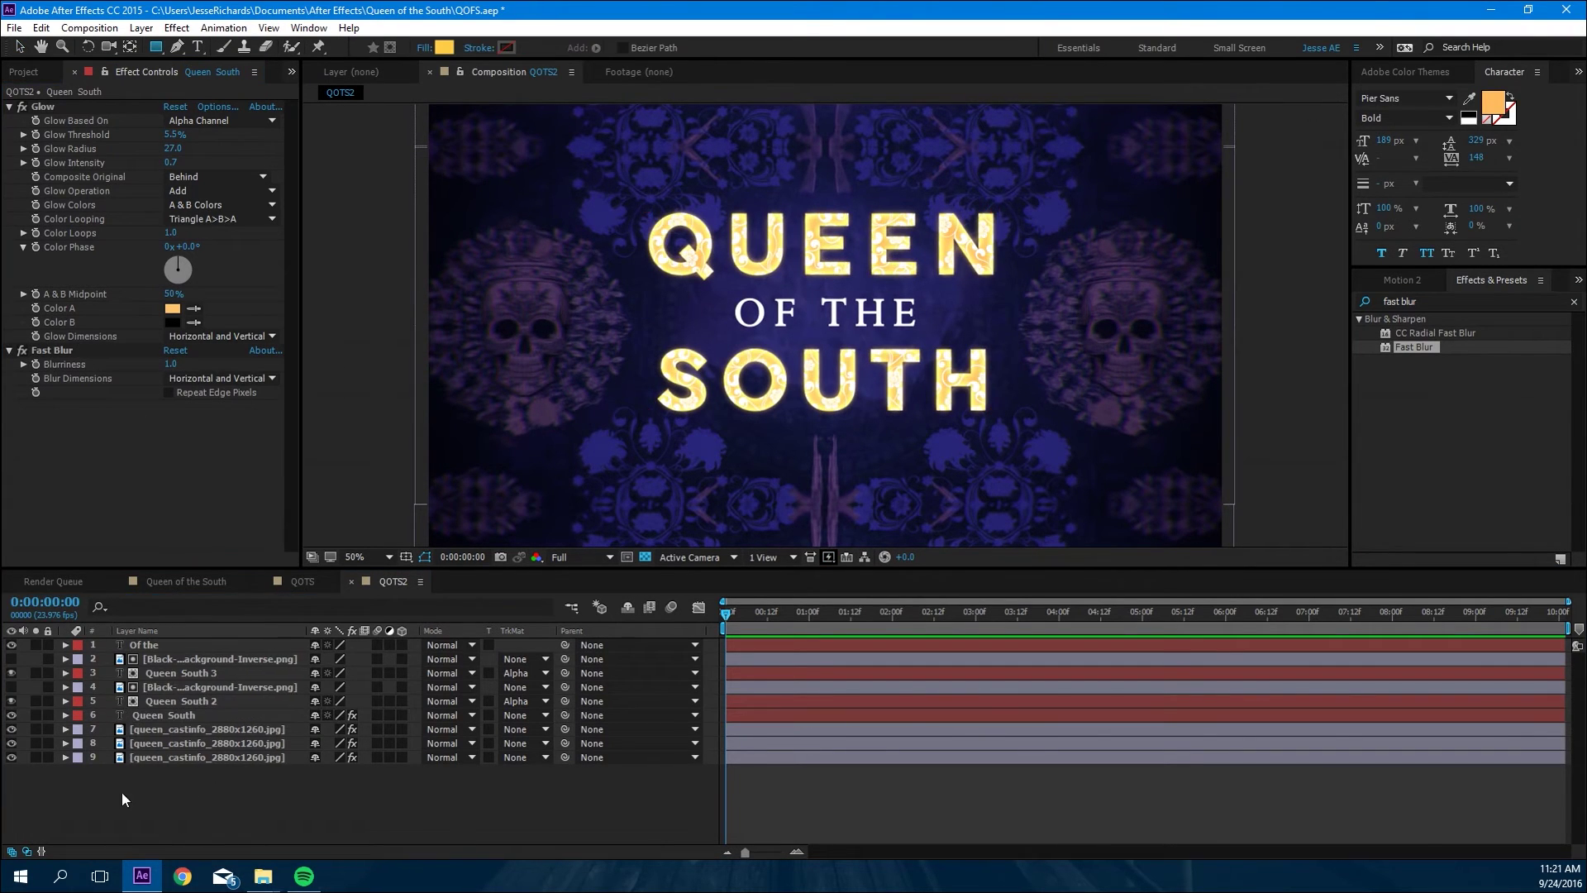
# Step: Create a black 1920 x 1080 px solid named Vig
pyautogui.rightClick(124, 799)
pyautogui.moveTo(175, 633)
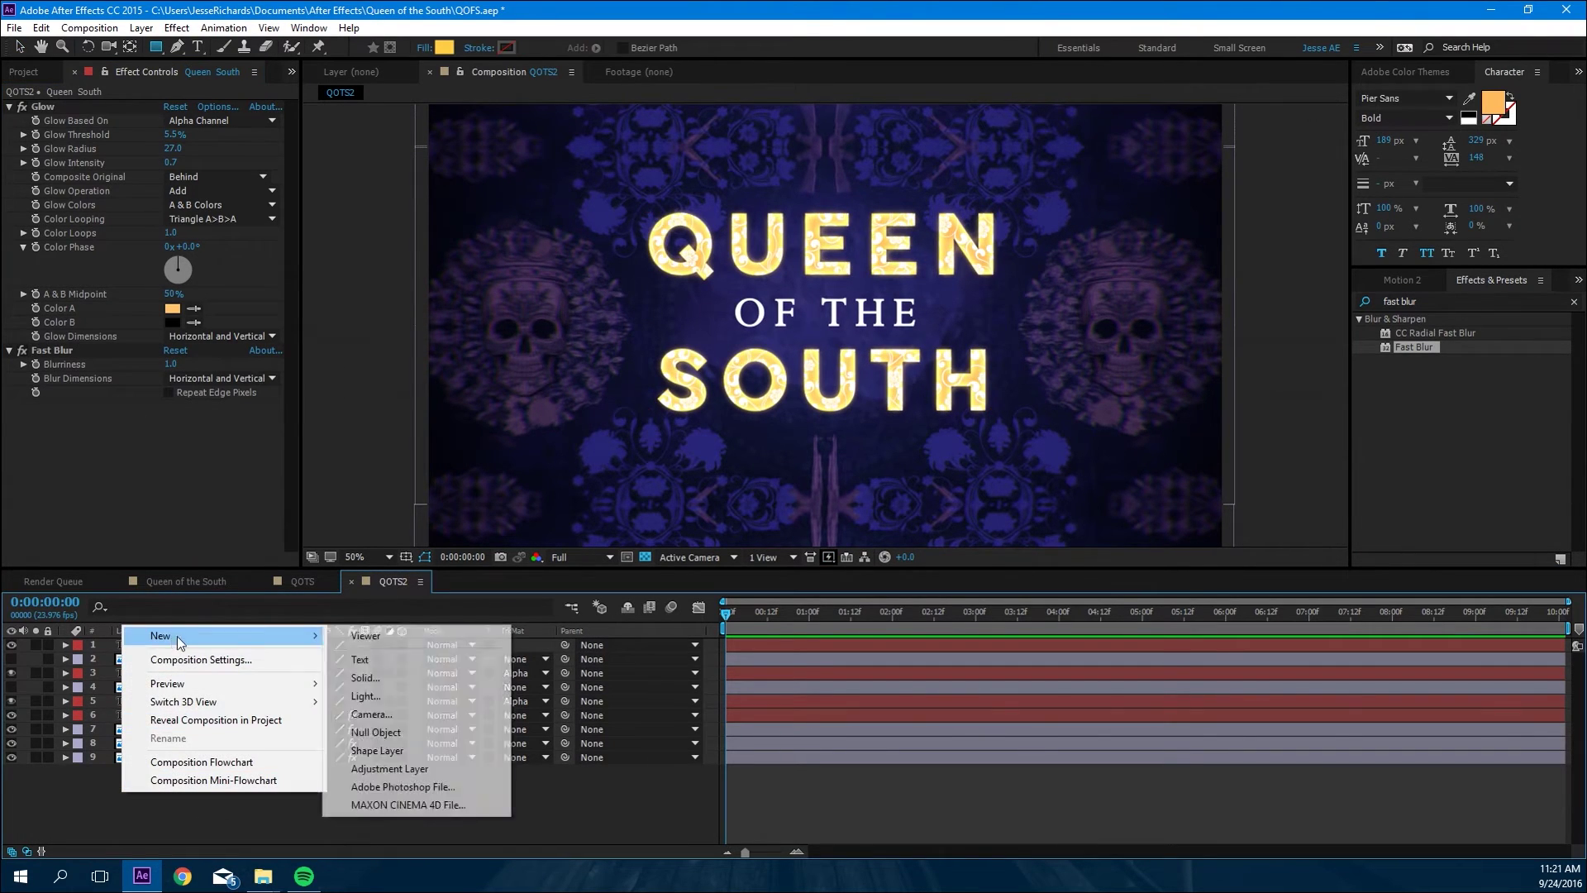
pyautogui.click(386, 679)
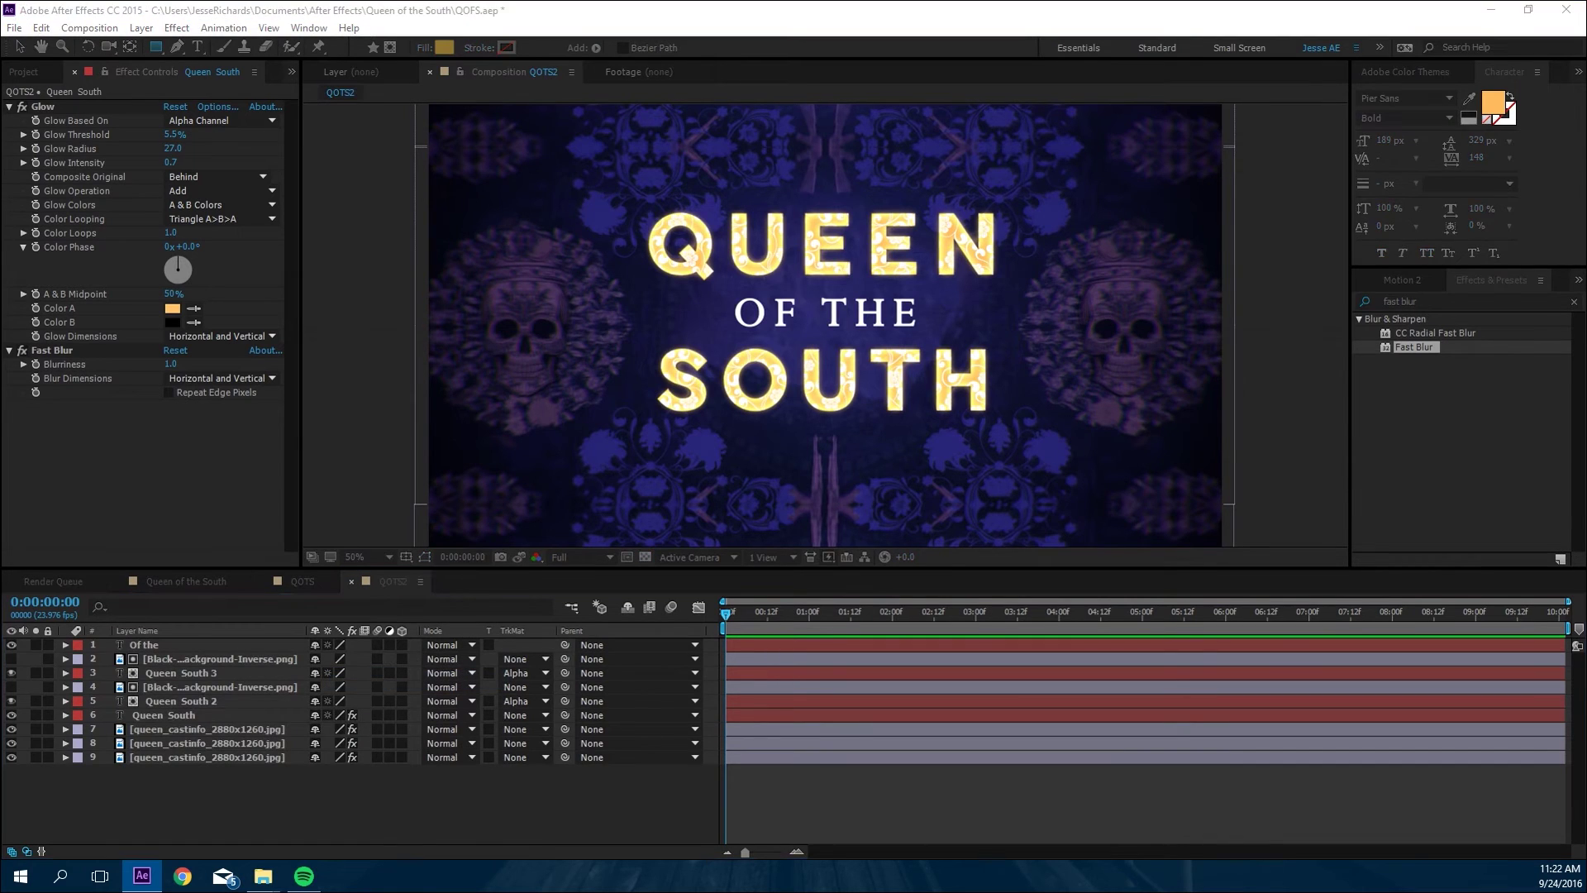
pyautogui.press('BackSpace')
pyautogui.write('Vig')
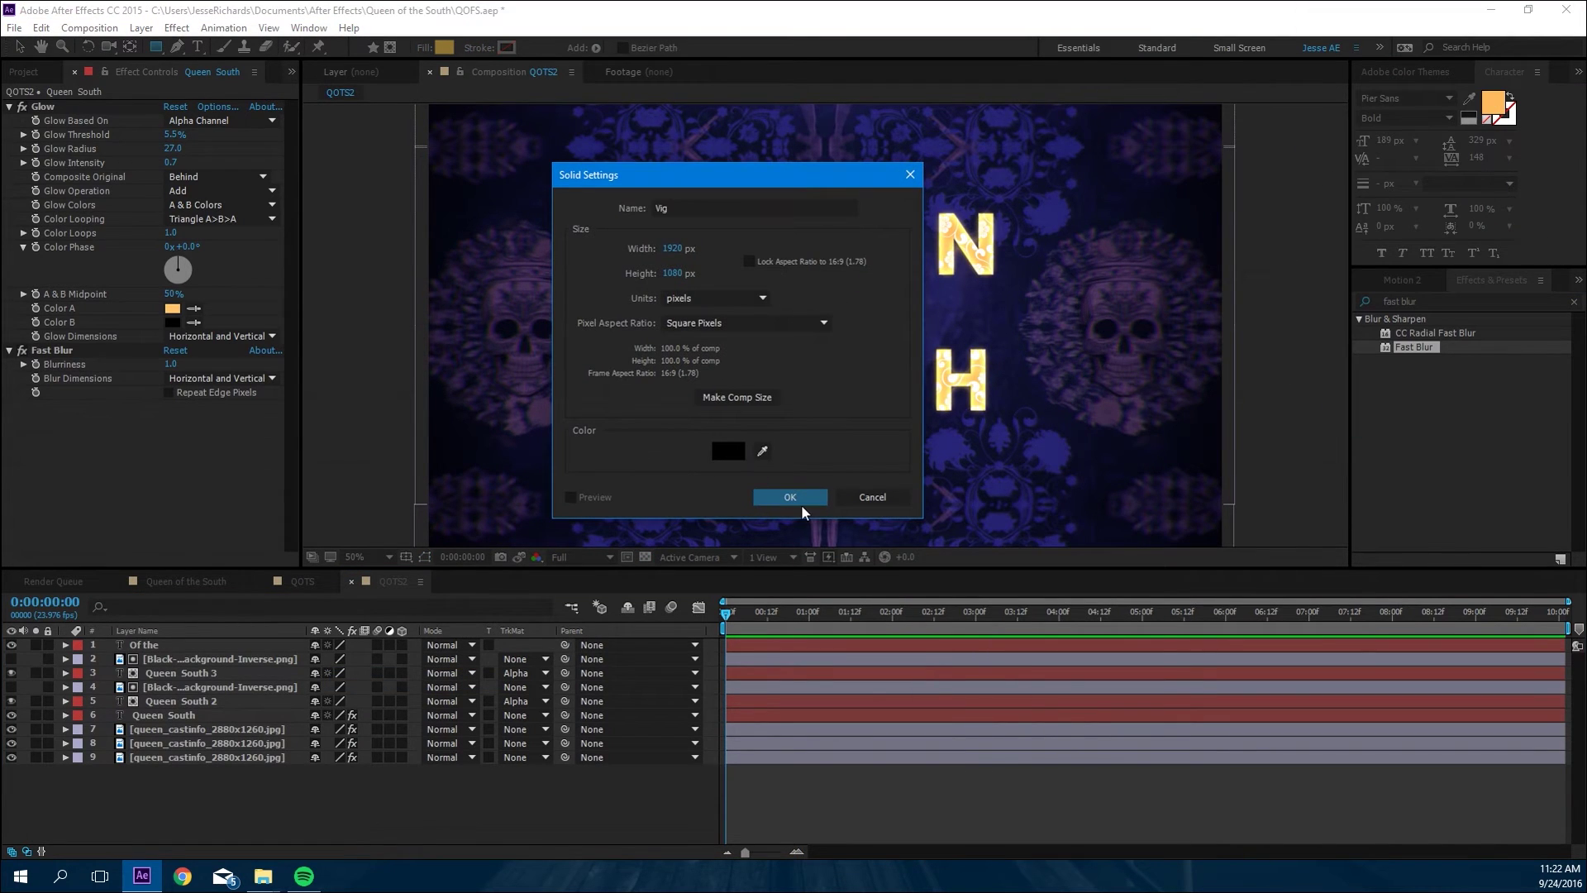
pyautogui.click(802, 504)
# Step: Draw an elliptical mask nearly filling the frame on the Vig solid and invert it
pyautogui.moveTo(155, 46); pyautogui.dragTo(178, 82)
pyautogui.moveTo(438, 124); pyautogui.dragTo(1201, 523)
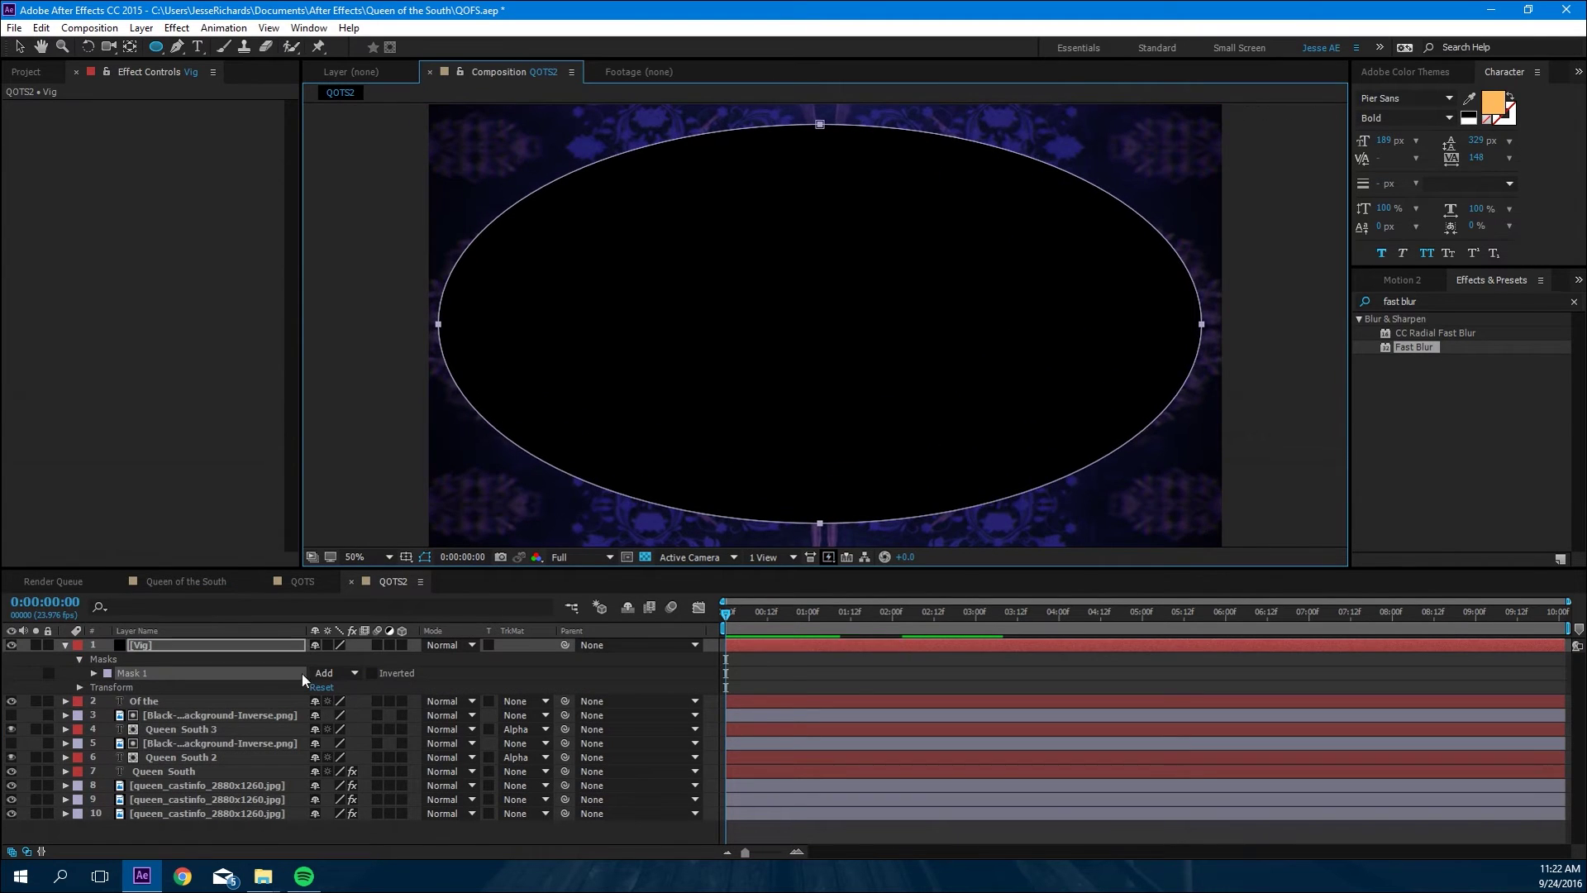
pyautogui.click(371, 673)
# Step: Soften the Vig mask with a 366 pixel feather and lower its mask opacity to 23%
pyautogui.click(94, 673)
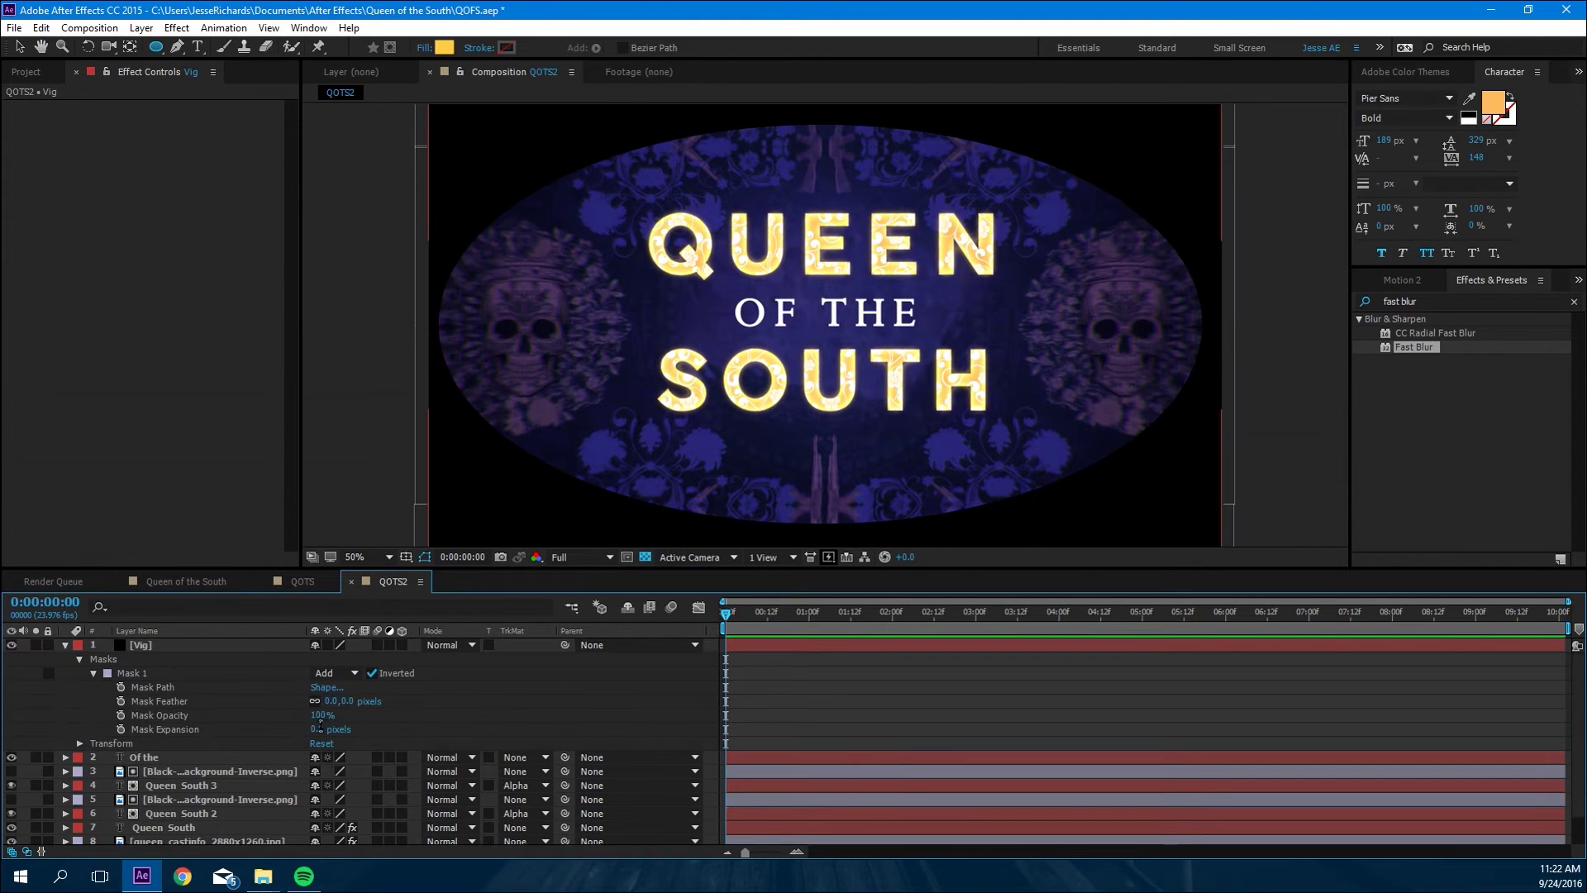
pyautogui.moveTo(329, 701); pyautogui.dragTo(587, 707)
pyautogui.rightClick(587, 707)
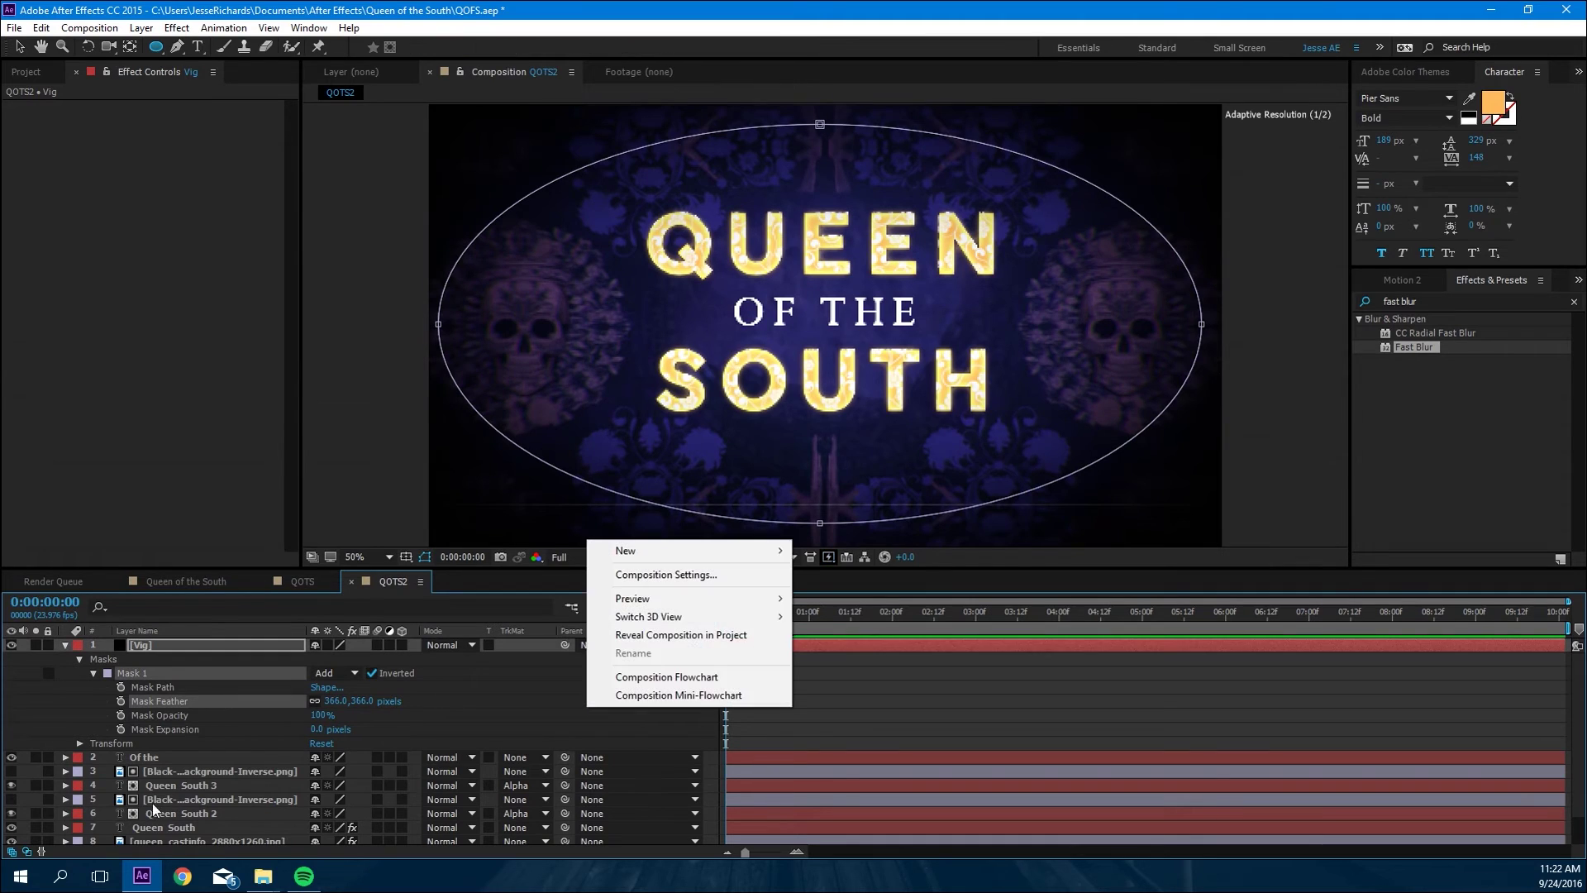
pyautogui.click(153, 804)
pyautogui.moveTo(324, 716); pyautogui.dragTo(260, 717)
pyautogui.click(160, 360)
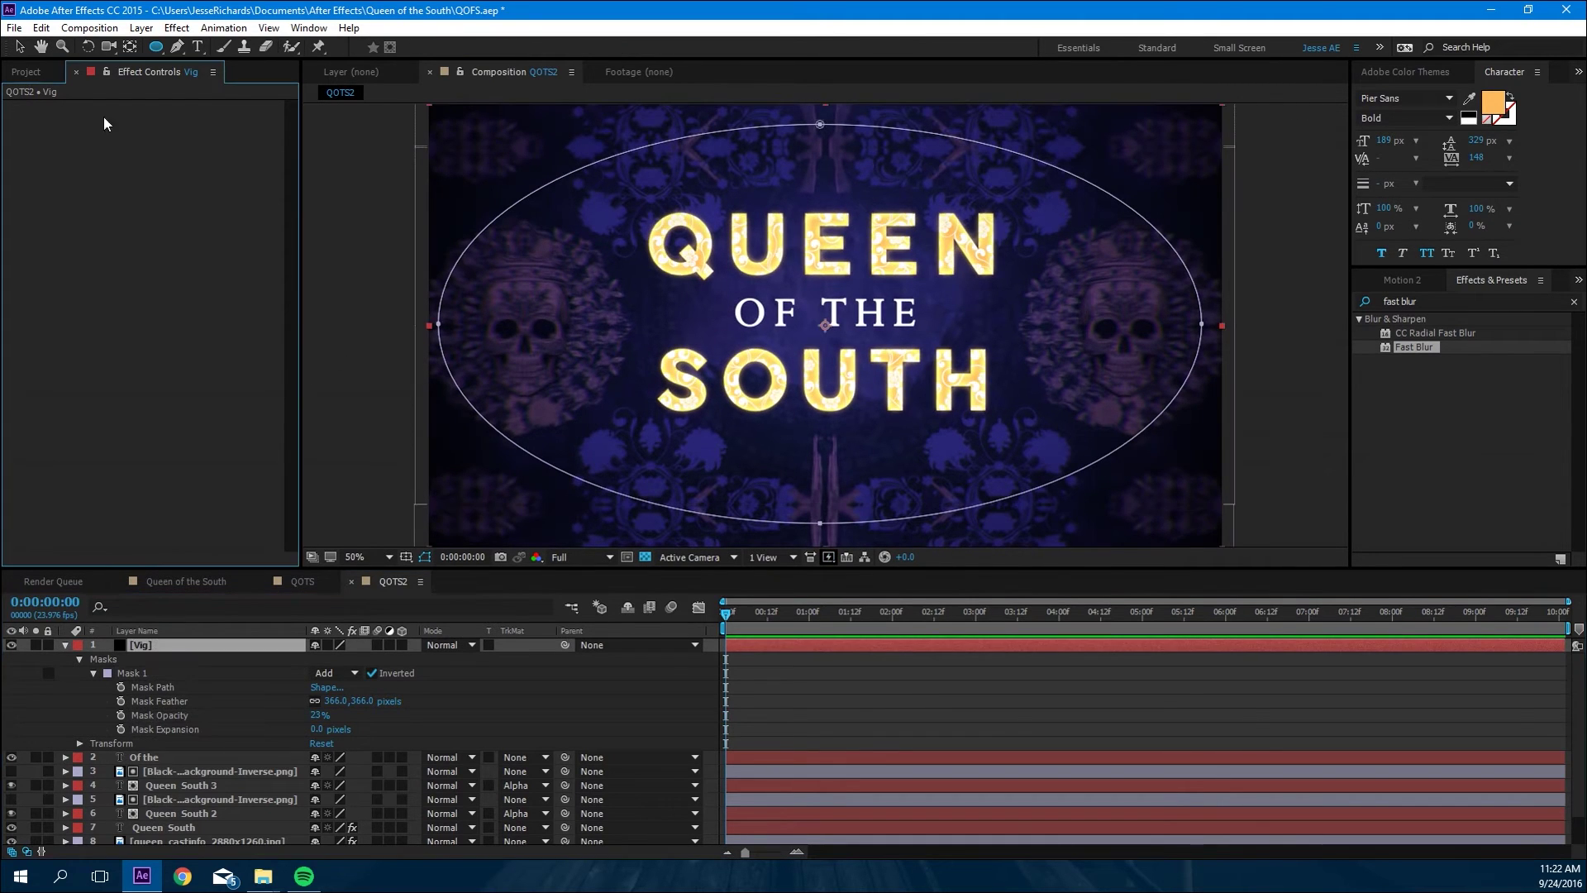
# Step: Parent the two upper queen_castinfo background layers to the lowest queen_castinfo layer
pyautogui.click(20, 46)
pyautogui.click(385, 299)
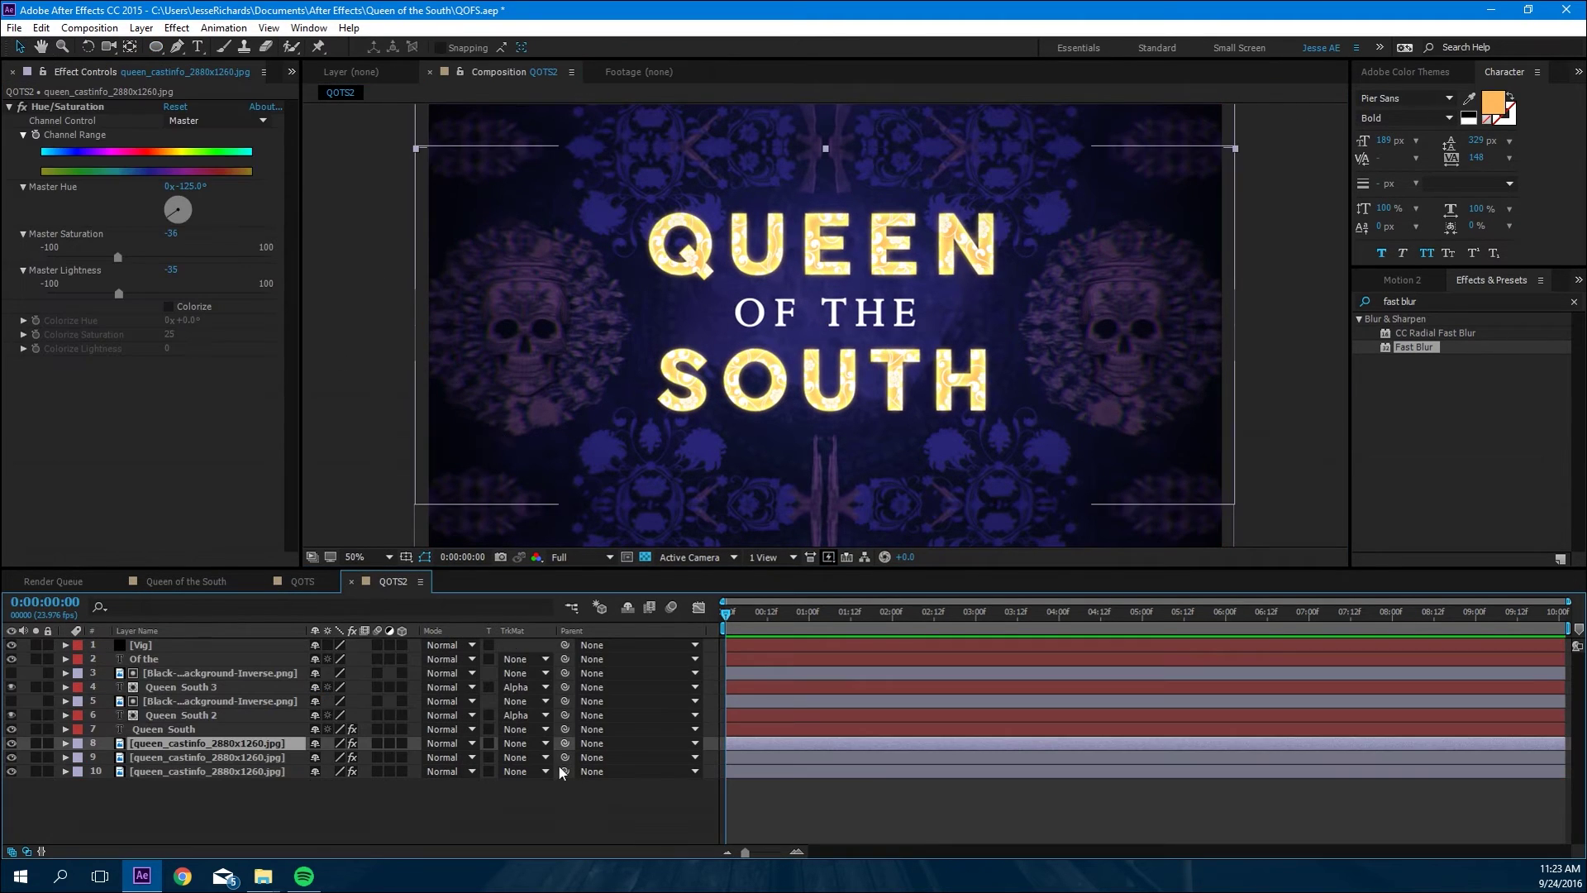
pyautogui.moveTo(565, 743); pyautogui.dragTo(197, 770)
pyautogui.moveTo(565, 758); pyautogui.dragTo(217, 770)
# Step: Keyframe the lowest background layer's scale from 87.9% at the start to 69.9% at about two seconds
pyautogui.click(206, 772)
pyautogui.click(79, 799)
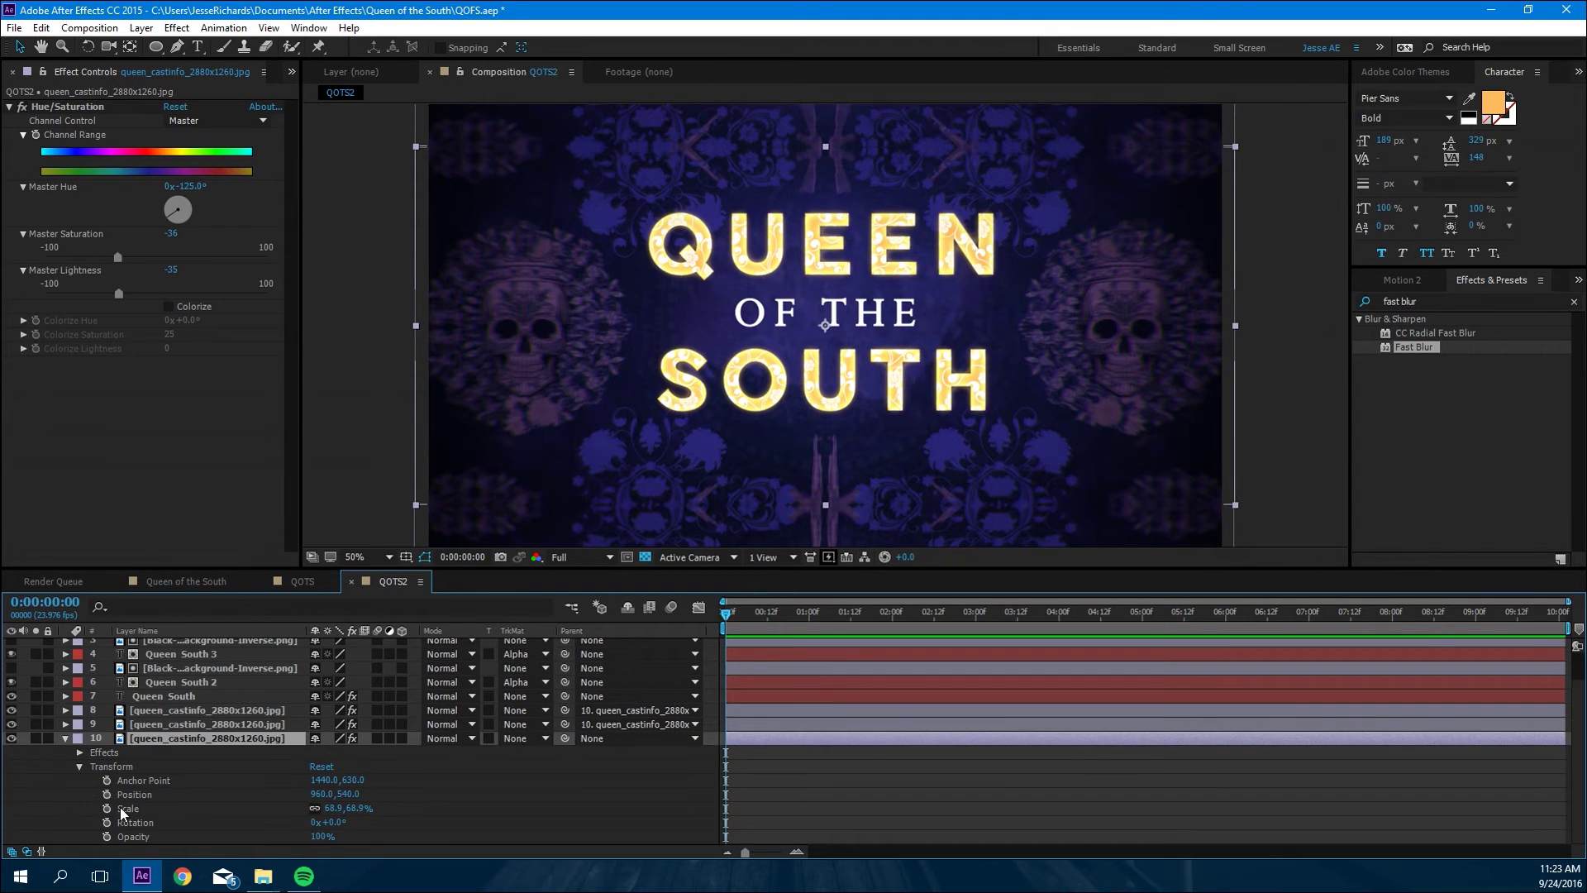
pyautogui.click(107, 808)
pyautogui.moveTo(334, 807); pyautogui.dragTo(341, 808)
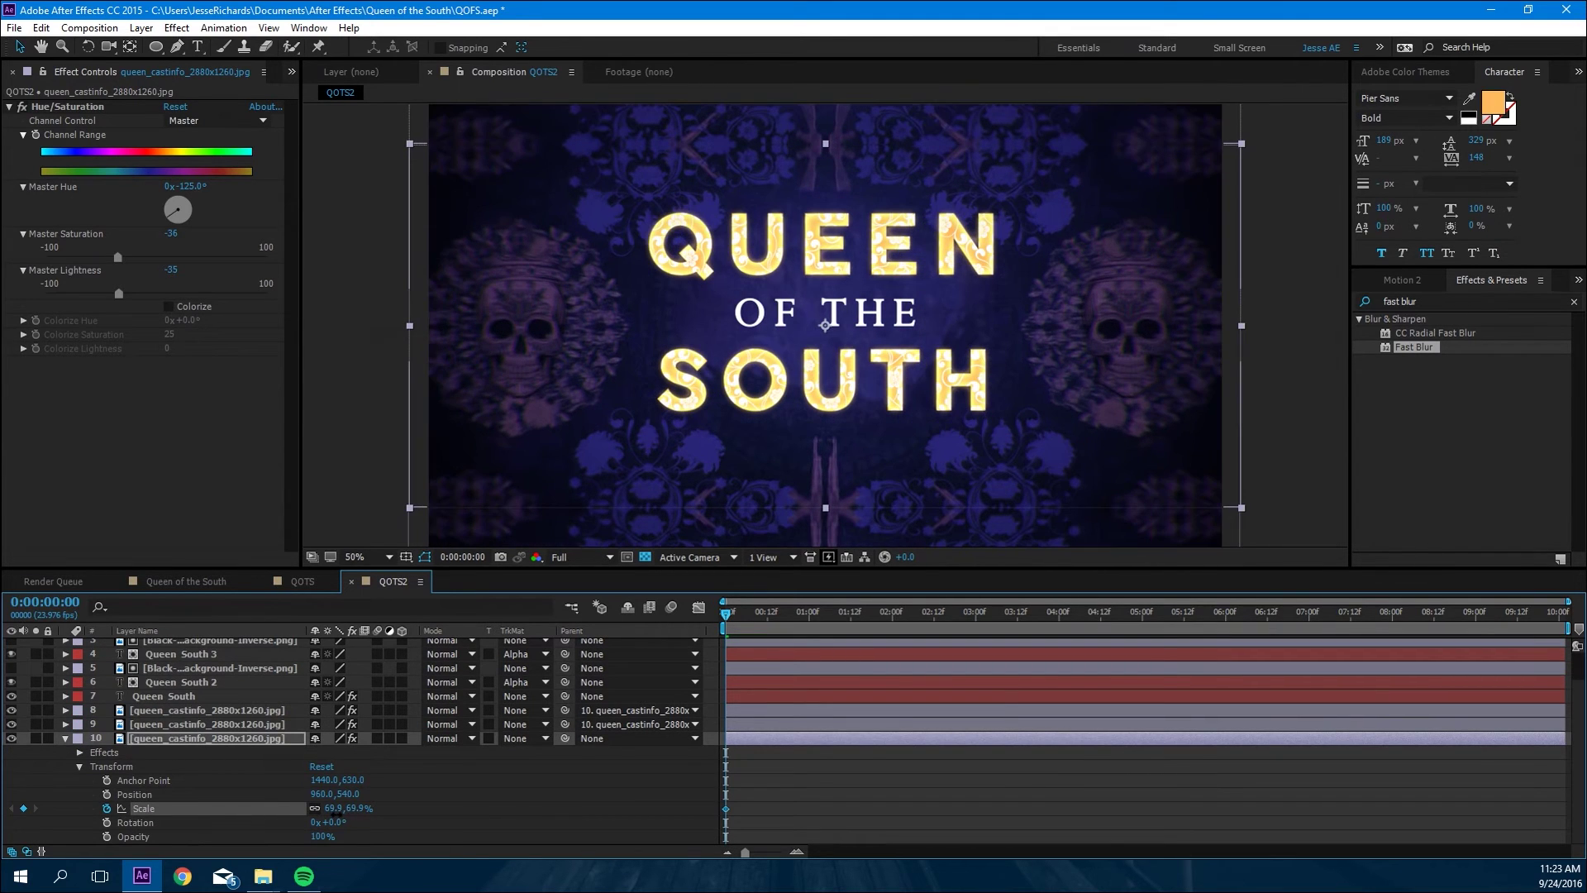
pyautogui.moveTo(727, 811); pyautogui.dragTo(907, 811)
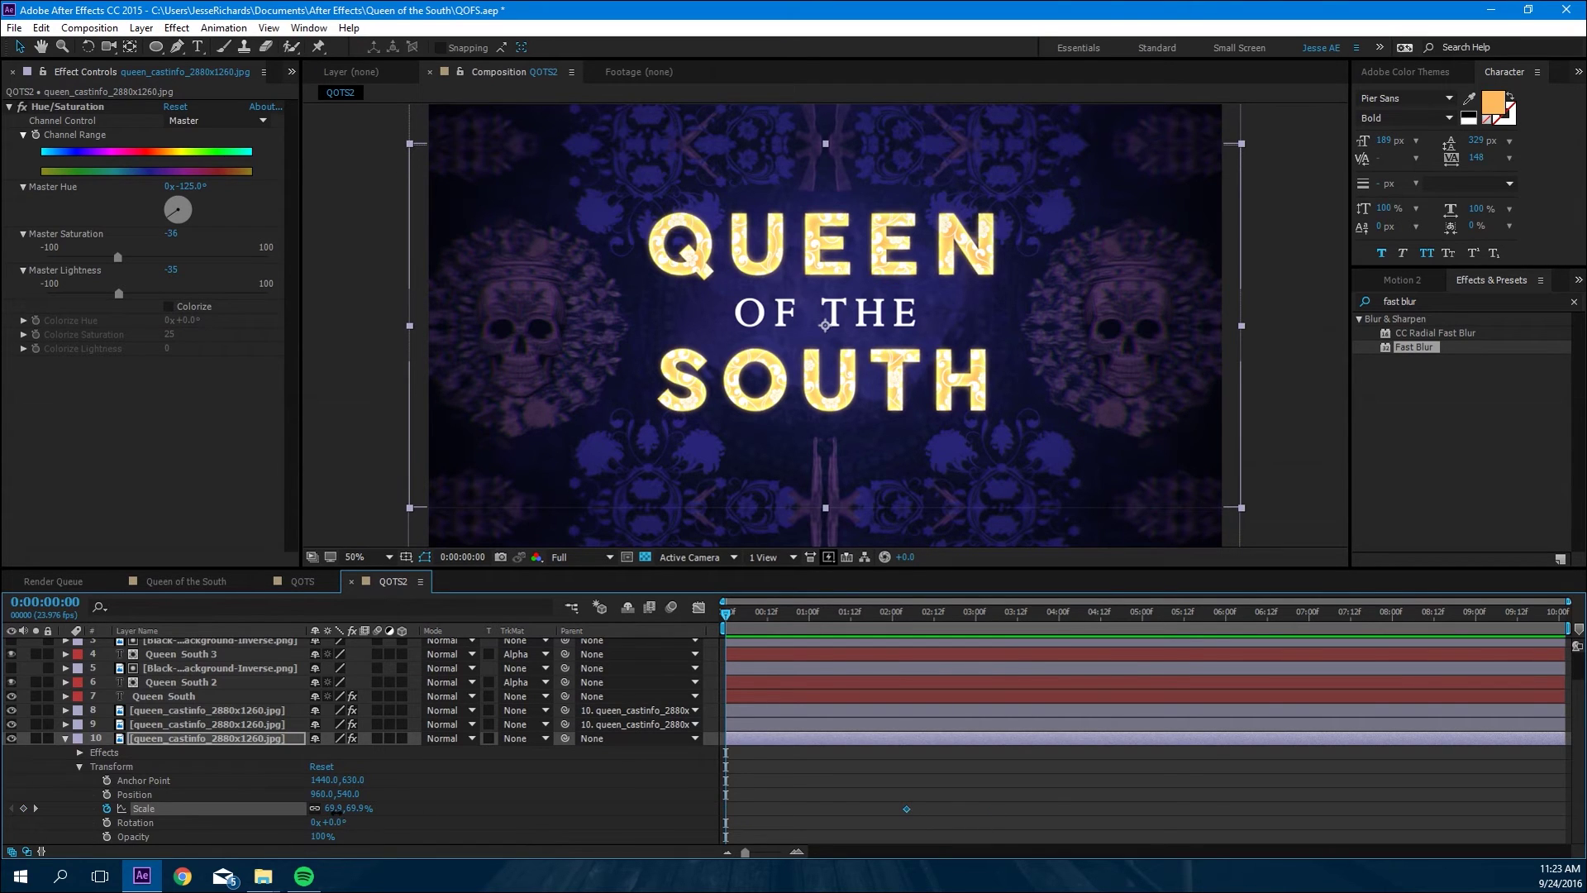
pyautogui.moveTo(331, 810); pyautogui.dragTo(351, 809)
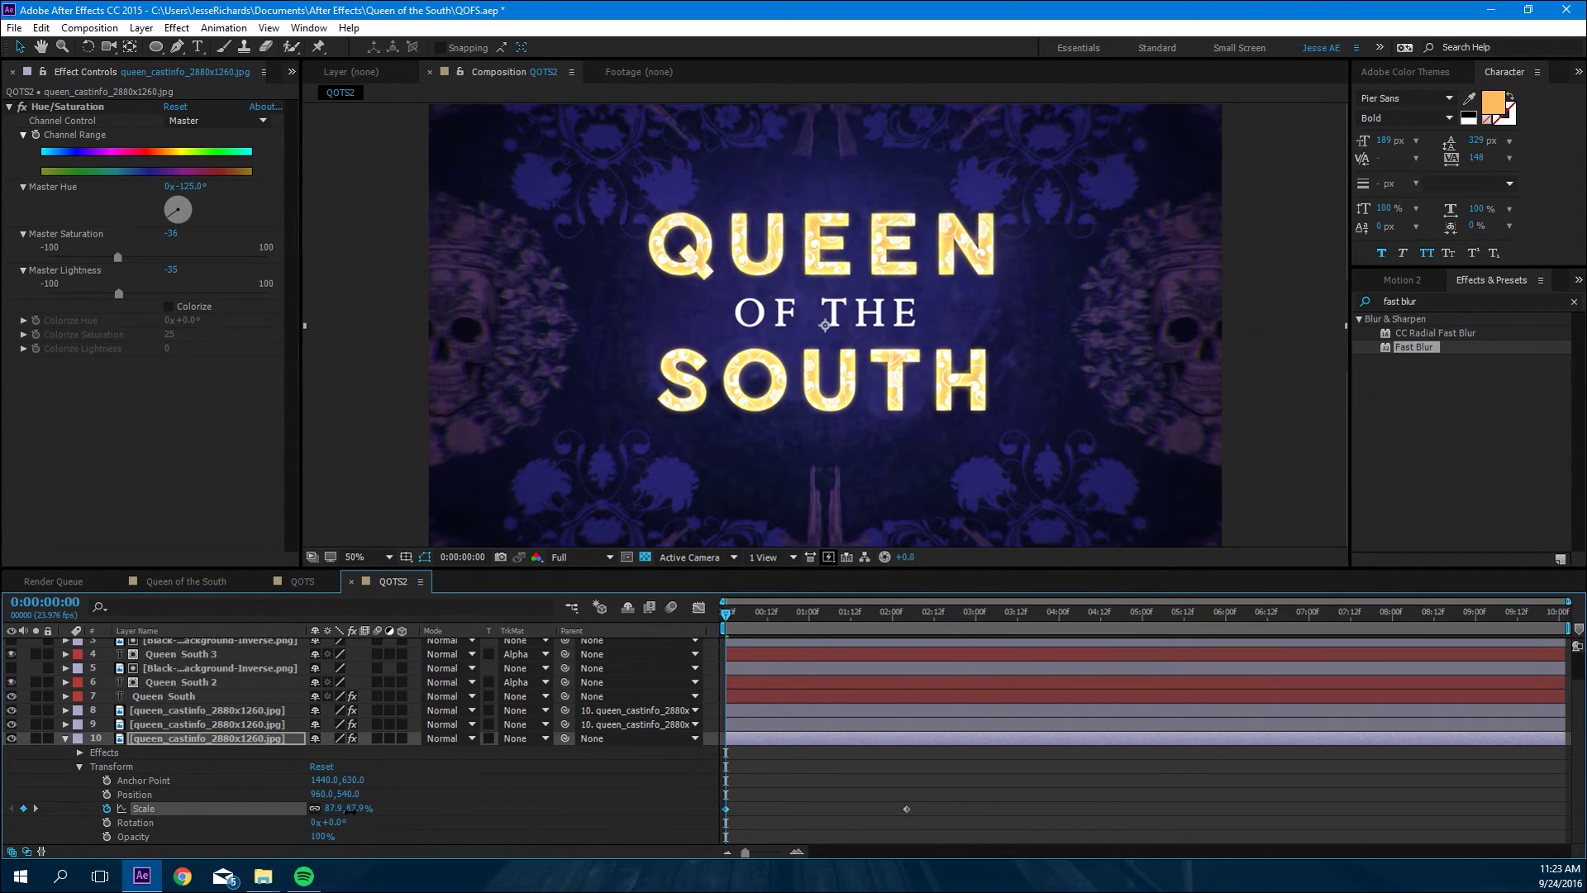
# Step: Move the background's ending scale keyframe to just past four seconds and preview the slower zoom
pyautogui.press('space')
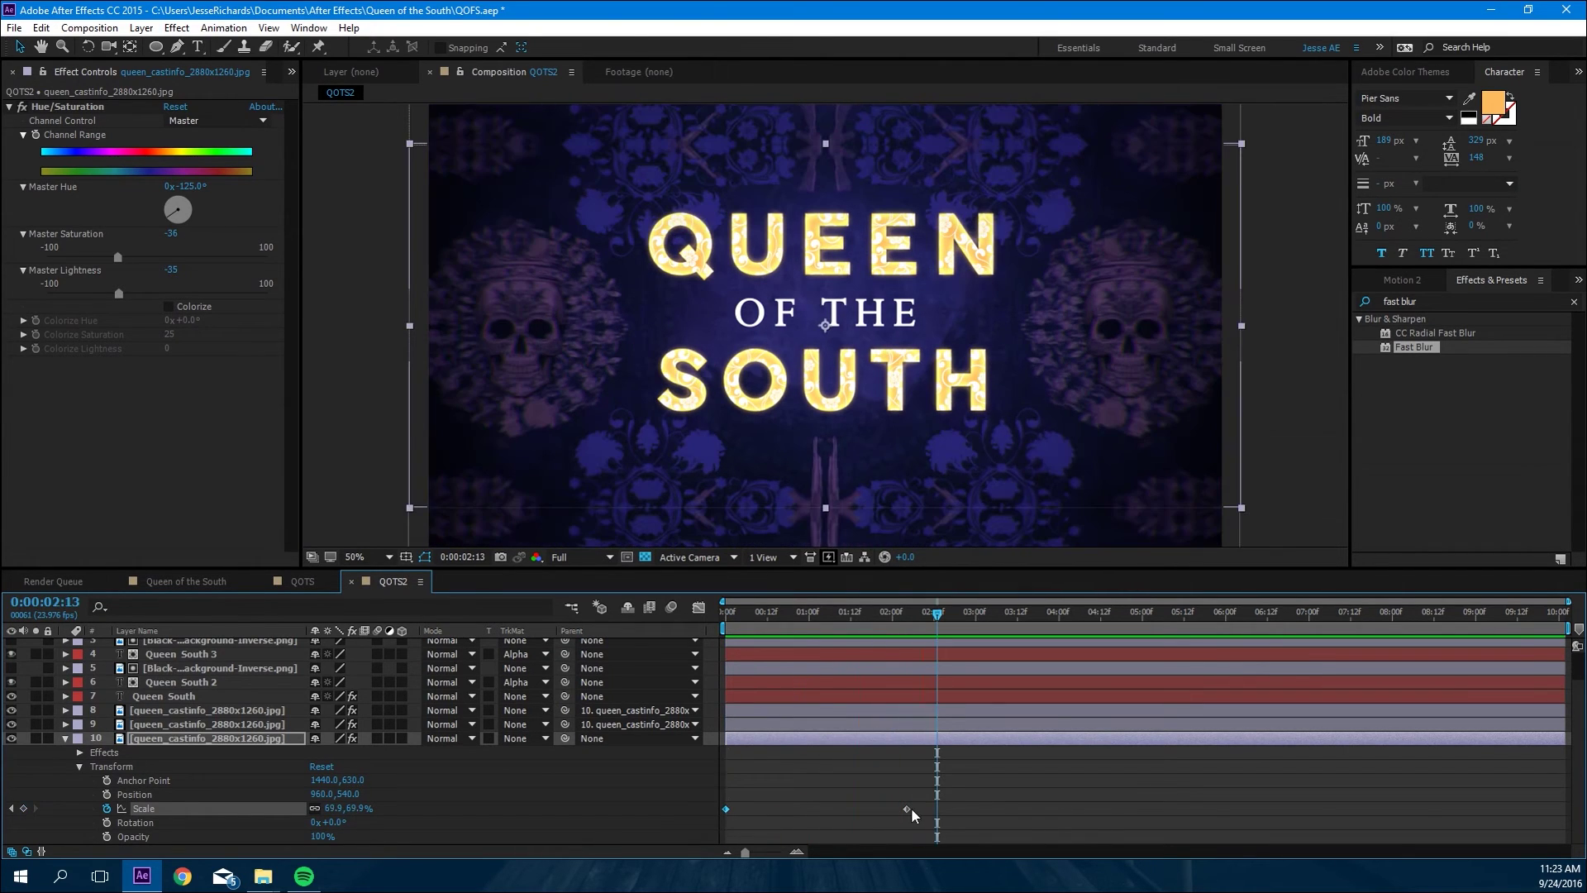
pyautogui.moveTo(906, 809); pyautogui.dragTo(1080, 809)
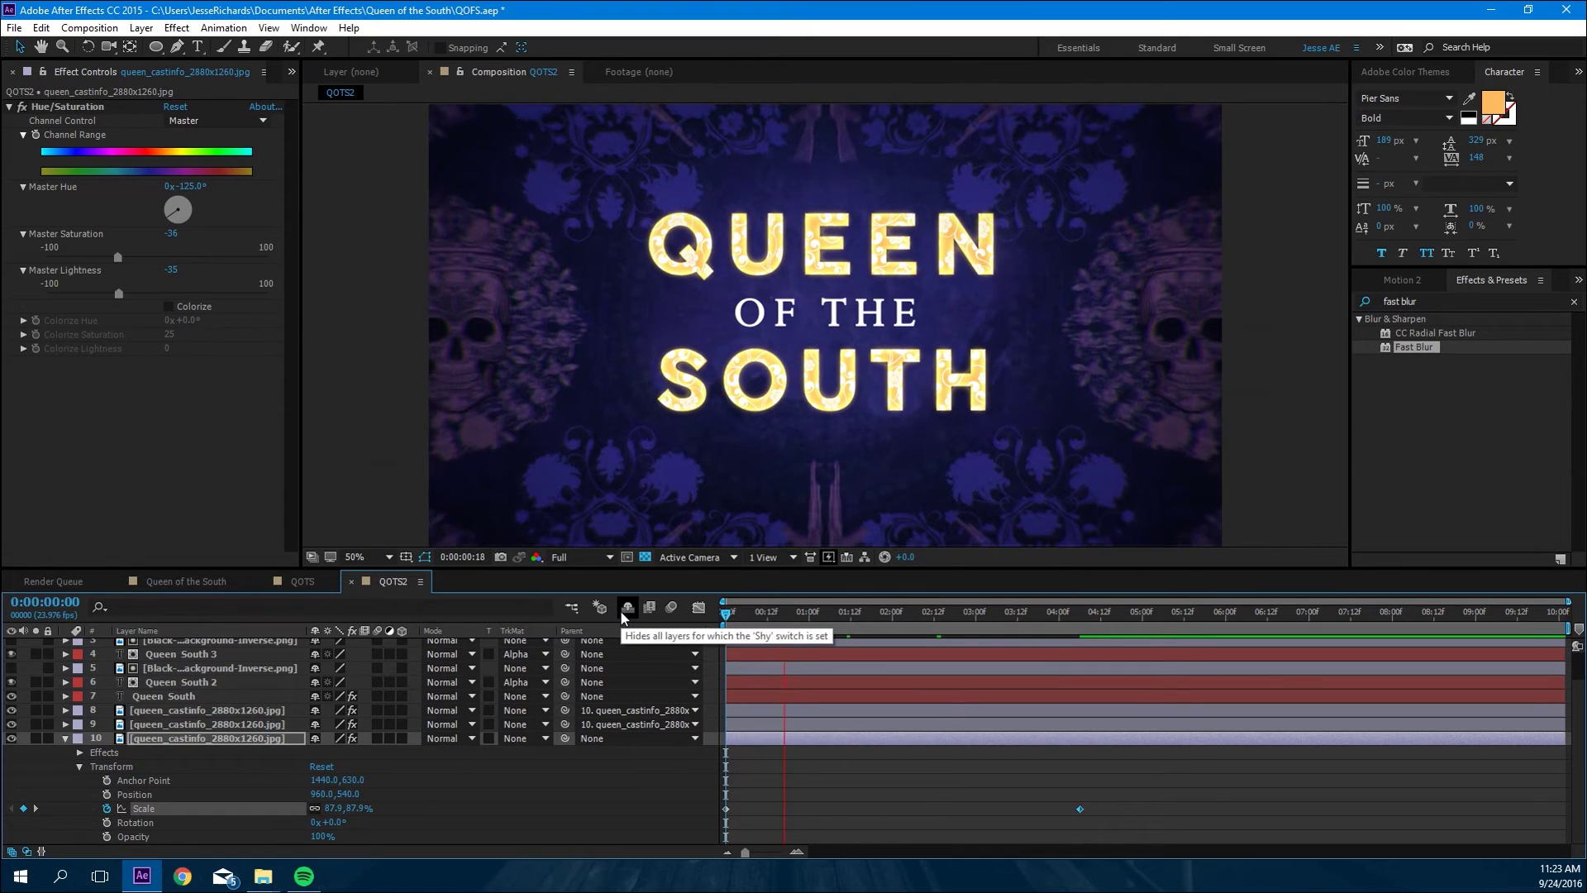
pyautogui.press('space')
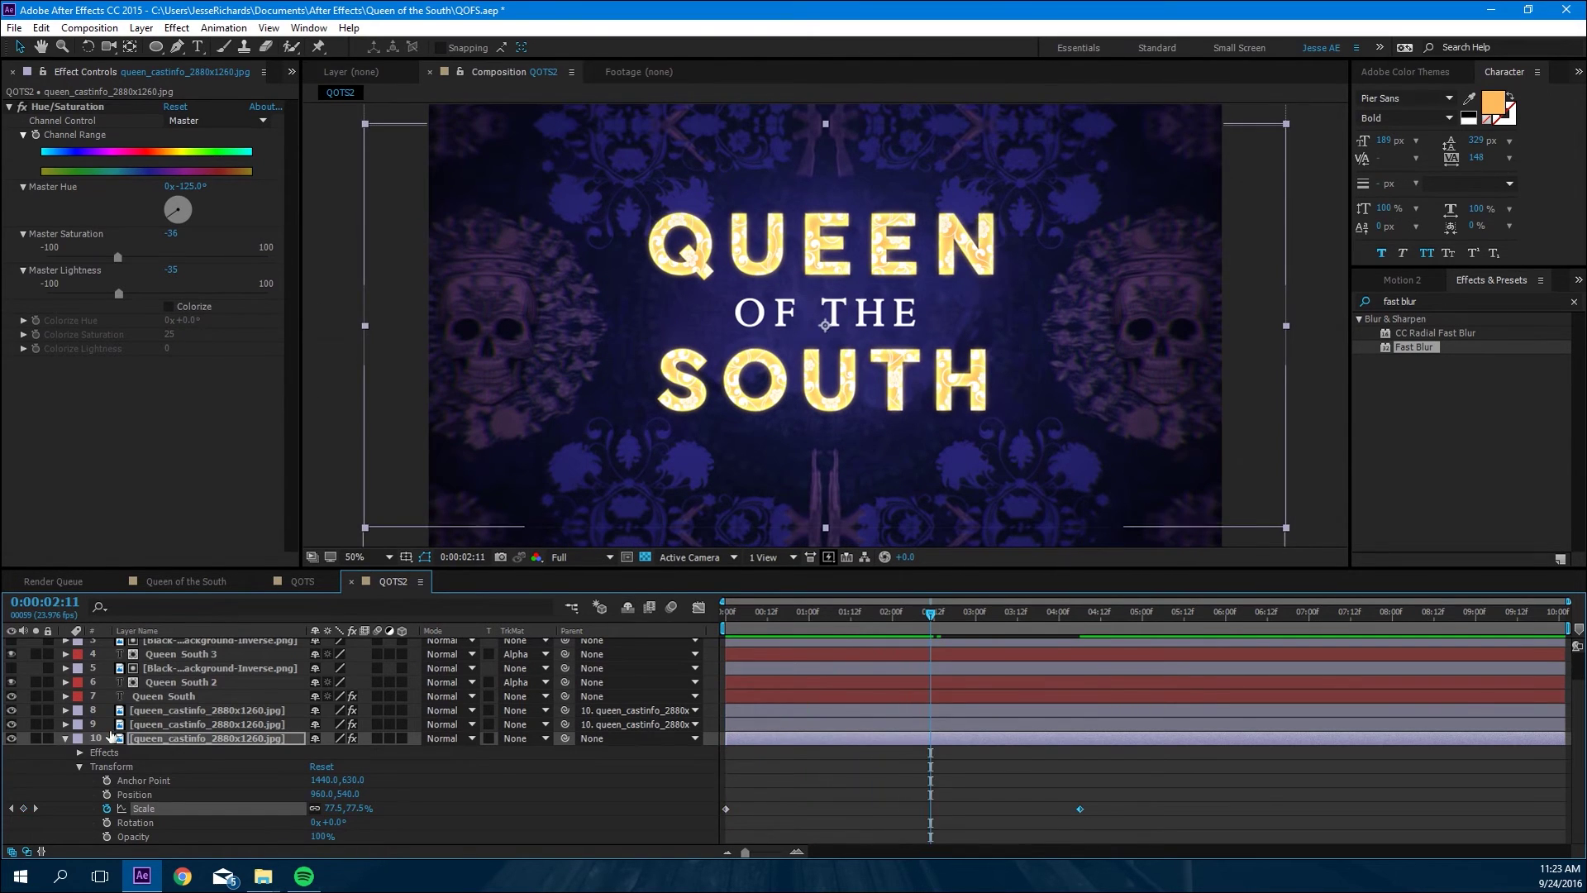
# Step: Parent the Queen South 2 and Queen South 3 layers to the original Queen South layer
pyautogui.press('u')
pyautogui.click(172, 729)
pyautogui.click(180, 715)
pyautogui.moveTo(459, 727); pyautogui.dragTo(285, 726)
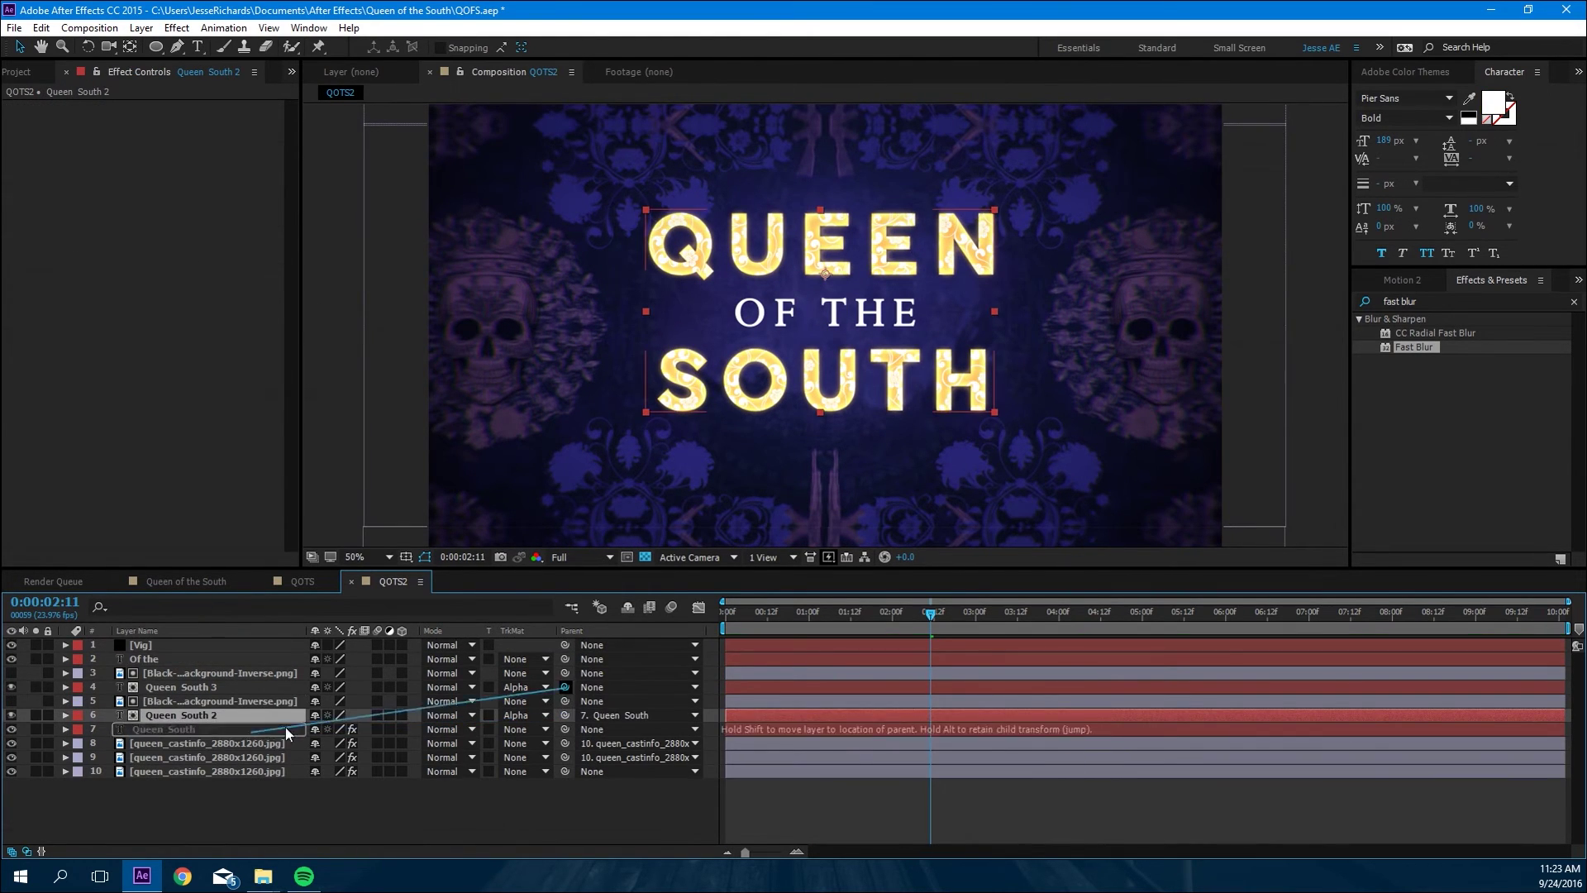
# Step: Keyframe the original Queen South layer's scale from 100% at the start to 88% at 0:00:03:11
pyautogui.click(166, 729)
pyautogui.click(65, 729)
pyautogui.click(80, 771)
pyautogui.press('Home')
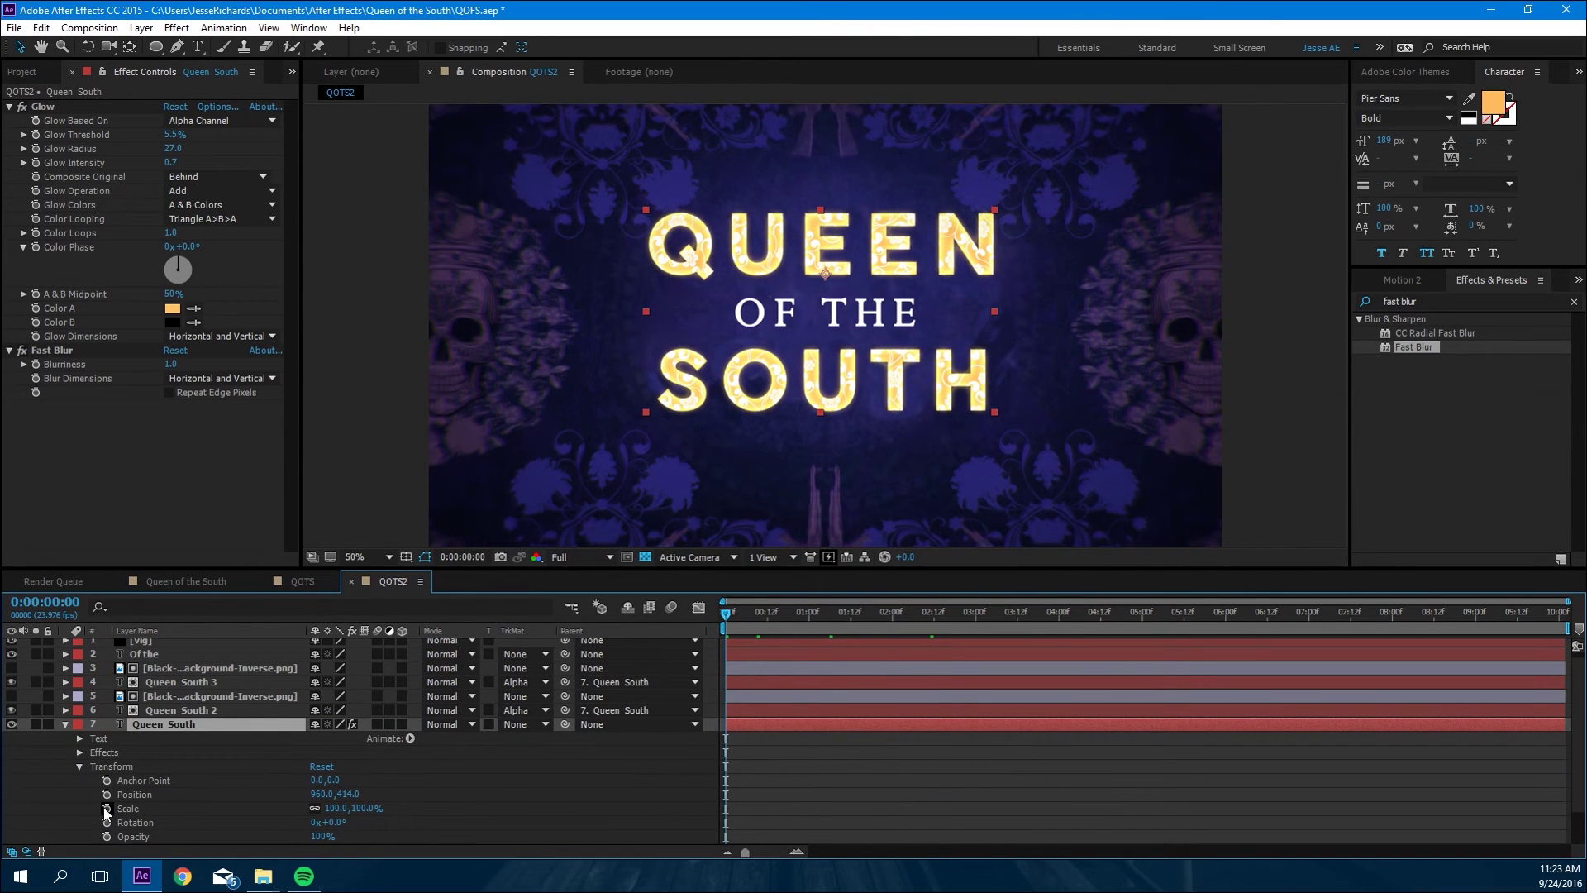
pyautogui.moveTo(817, 618); pyautogui.dragTo(1016, 626)
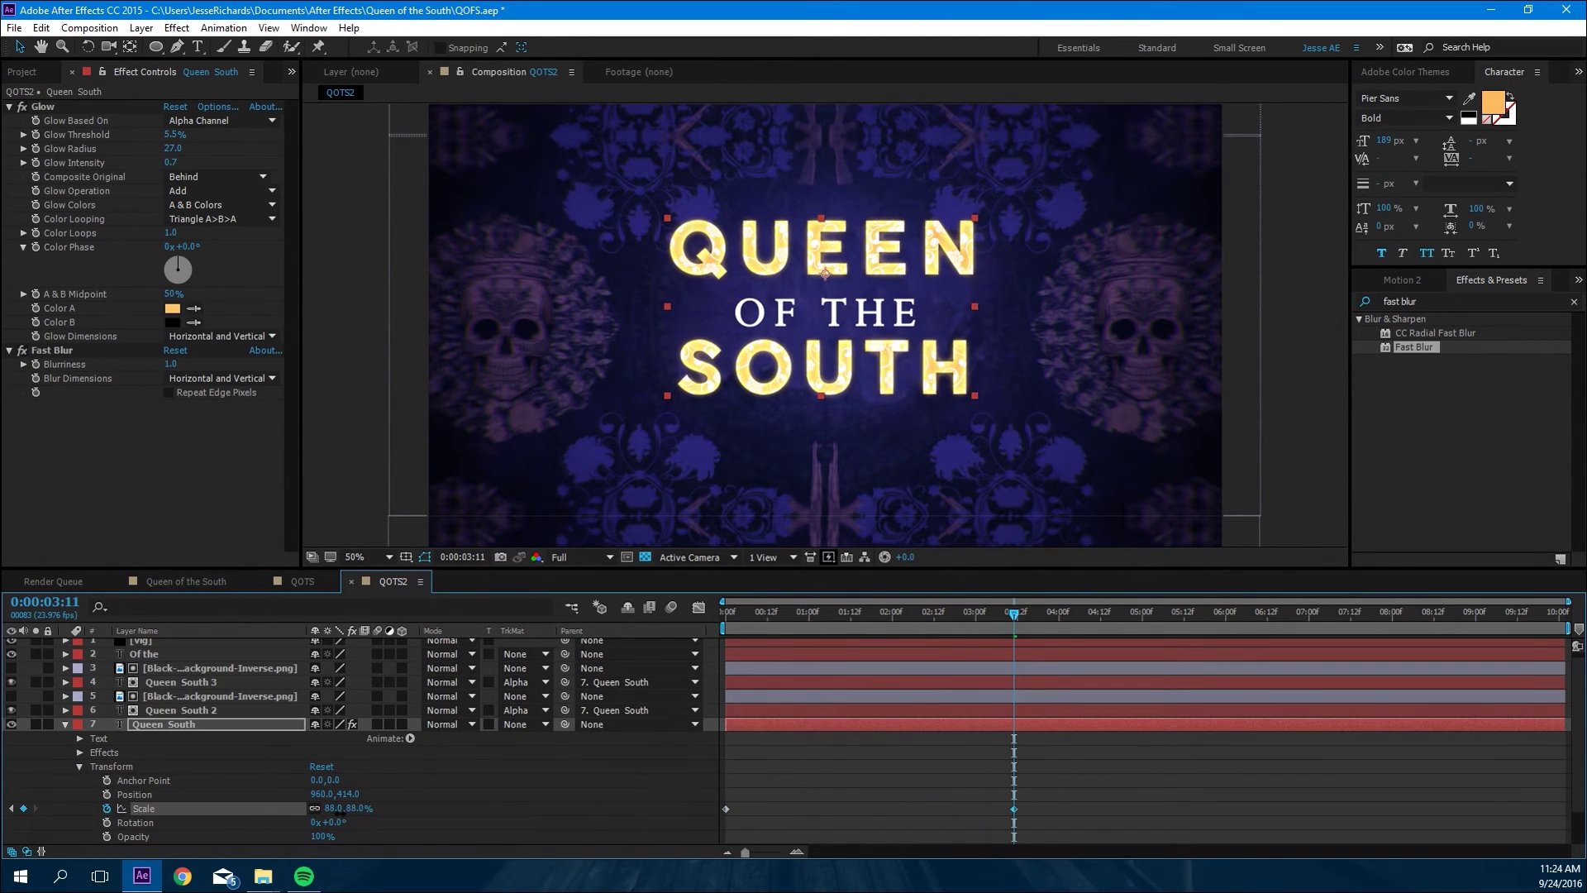
# Step: Parent the Of the text to Queen South and keyframe the Queen South scale above 100% at 0:00:03:11 instead
pyautogui.click(157, 653)
pyautogui.moveTo(126, 727); pyautogui.dragTo(128, 726)
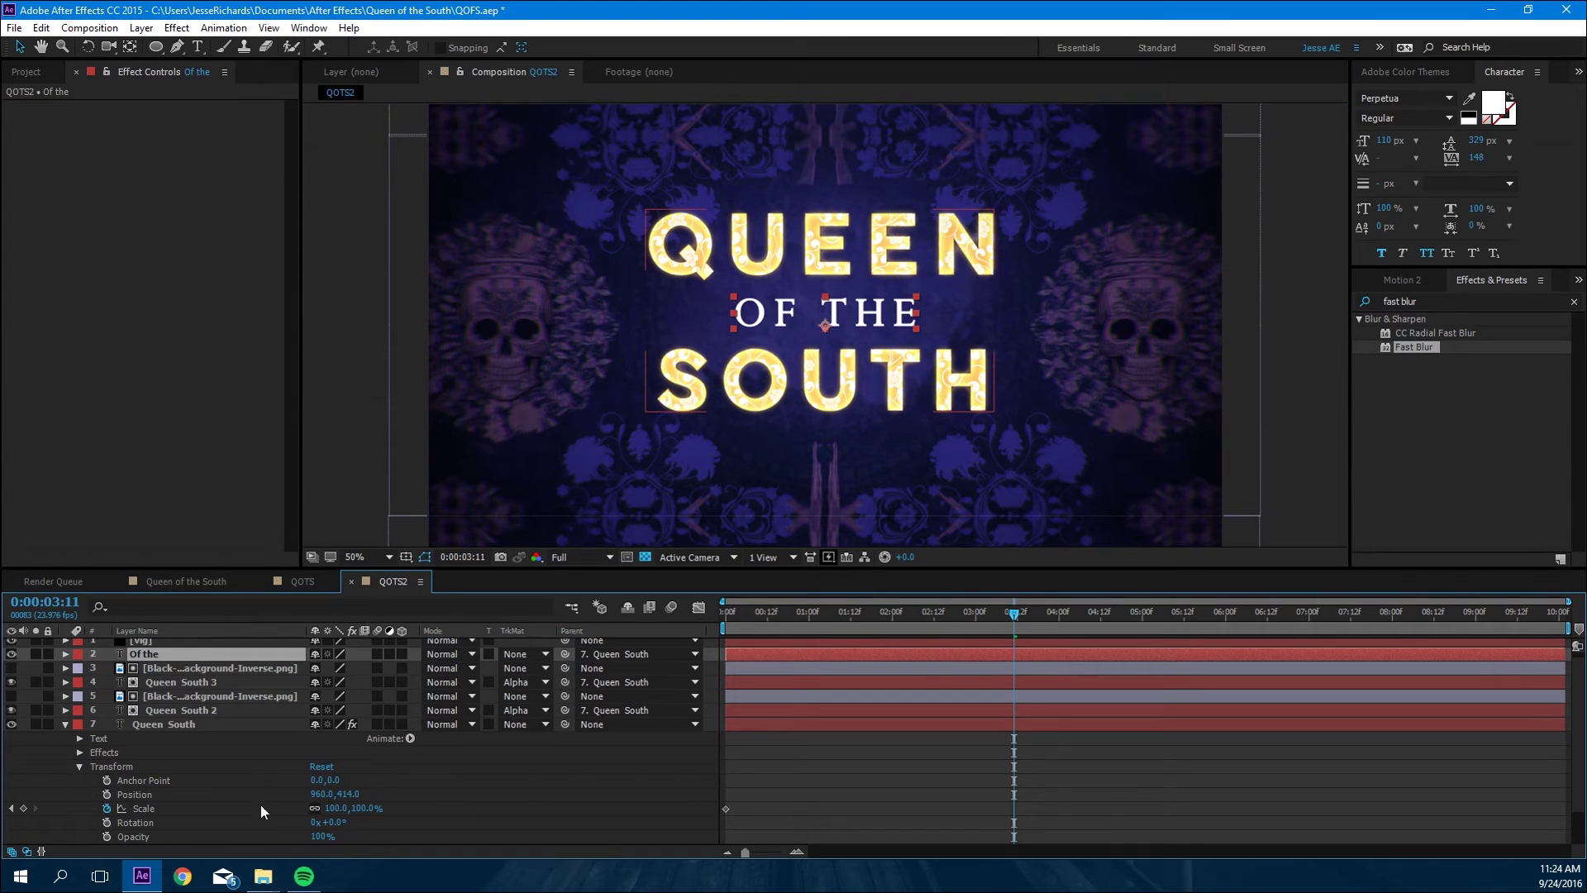
pyautogui.moveTo(339, 813); pyautogui.dragTo(342, 803)
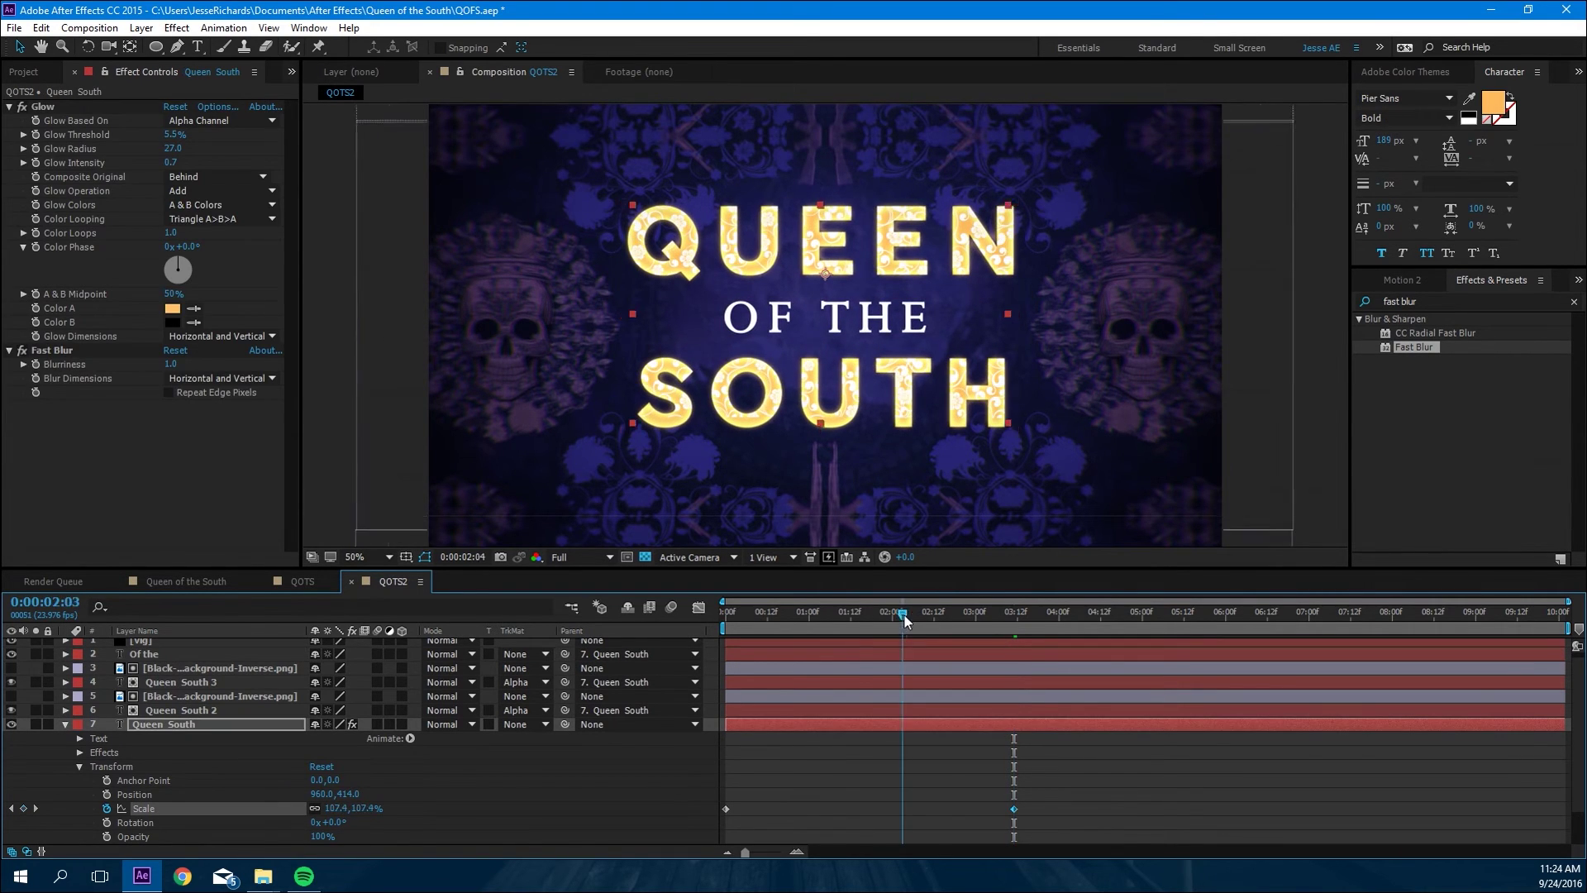
pyautogui.moveTo(906, 622); pyautogui.dragTo(690, 628)
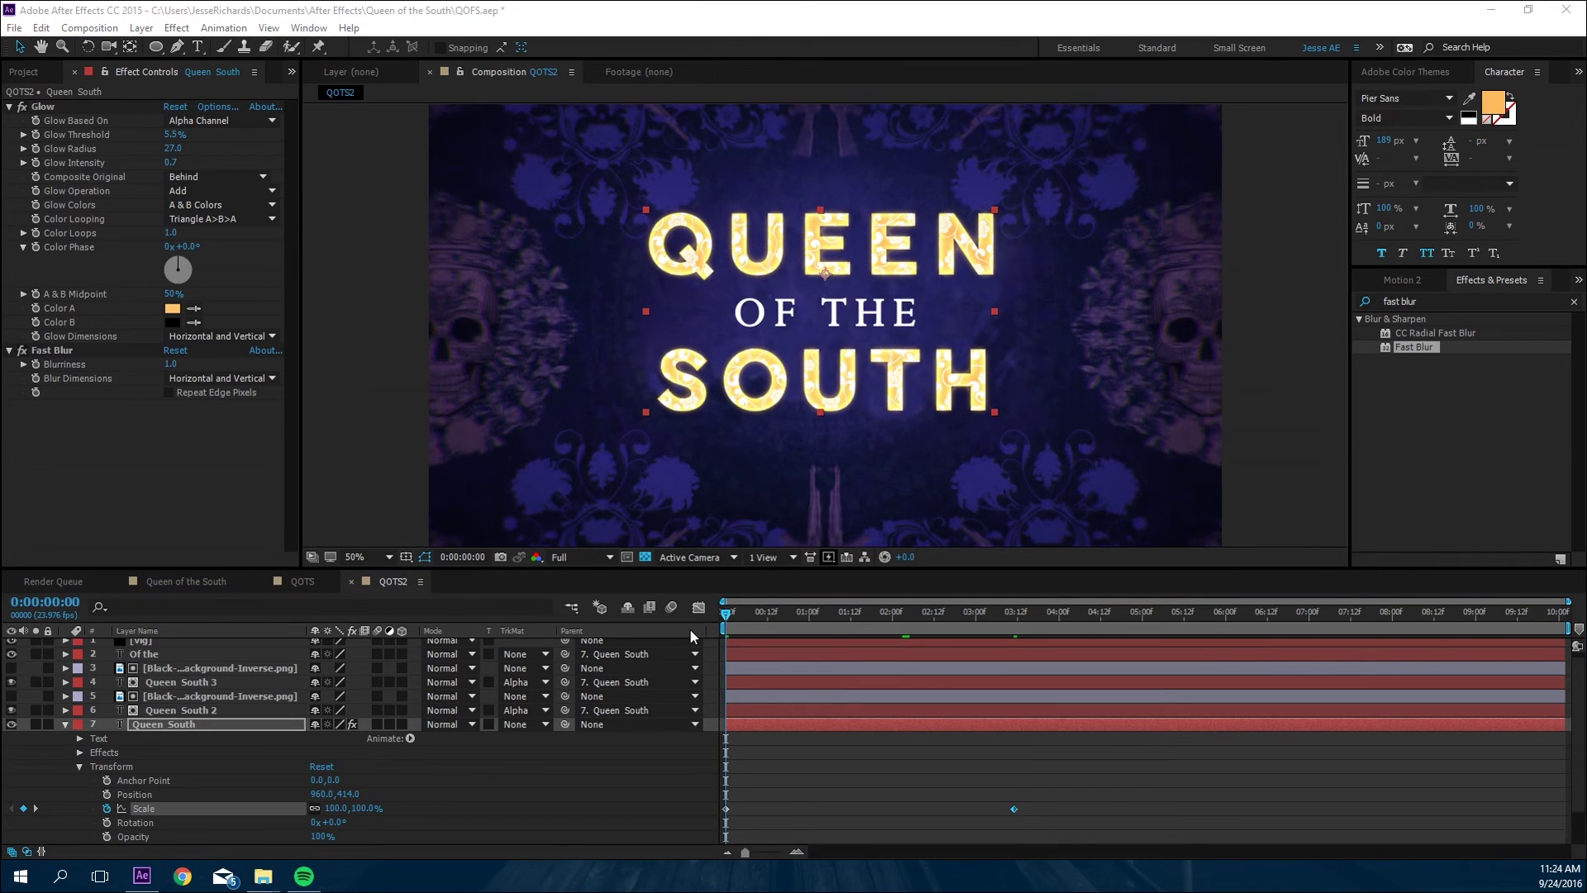
pyautogui.click(1334, 488)
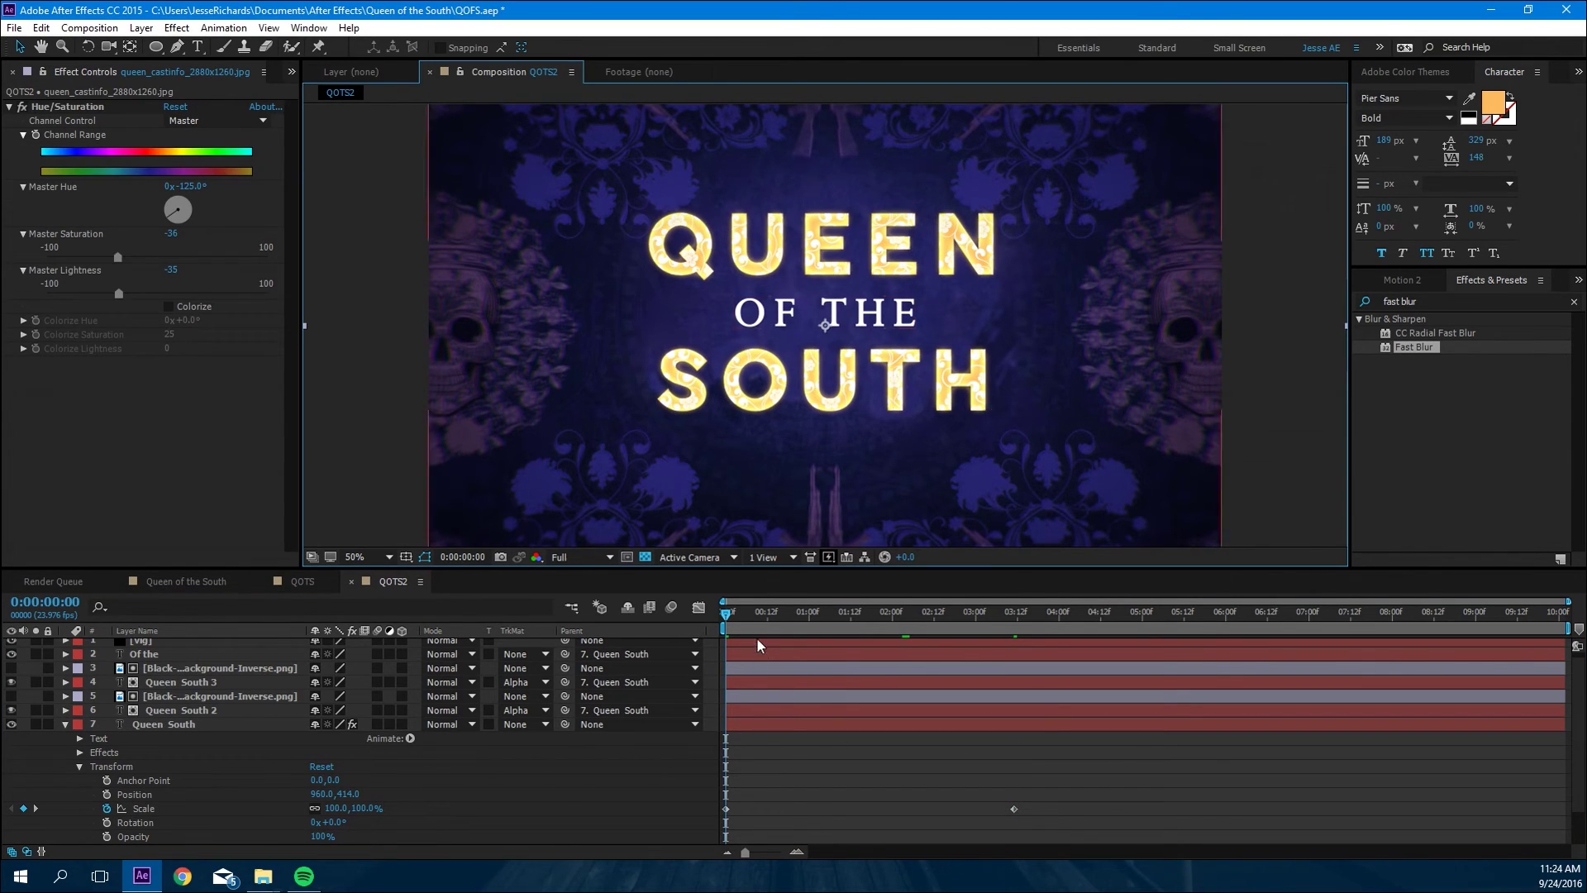
# Step: Preview the opposing scale animations of the title text and the skull background from the start
pyautogui.press('space')
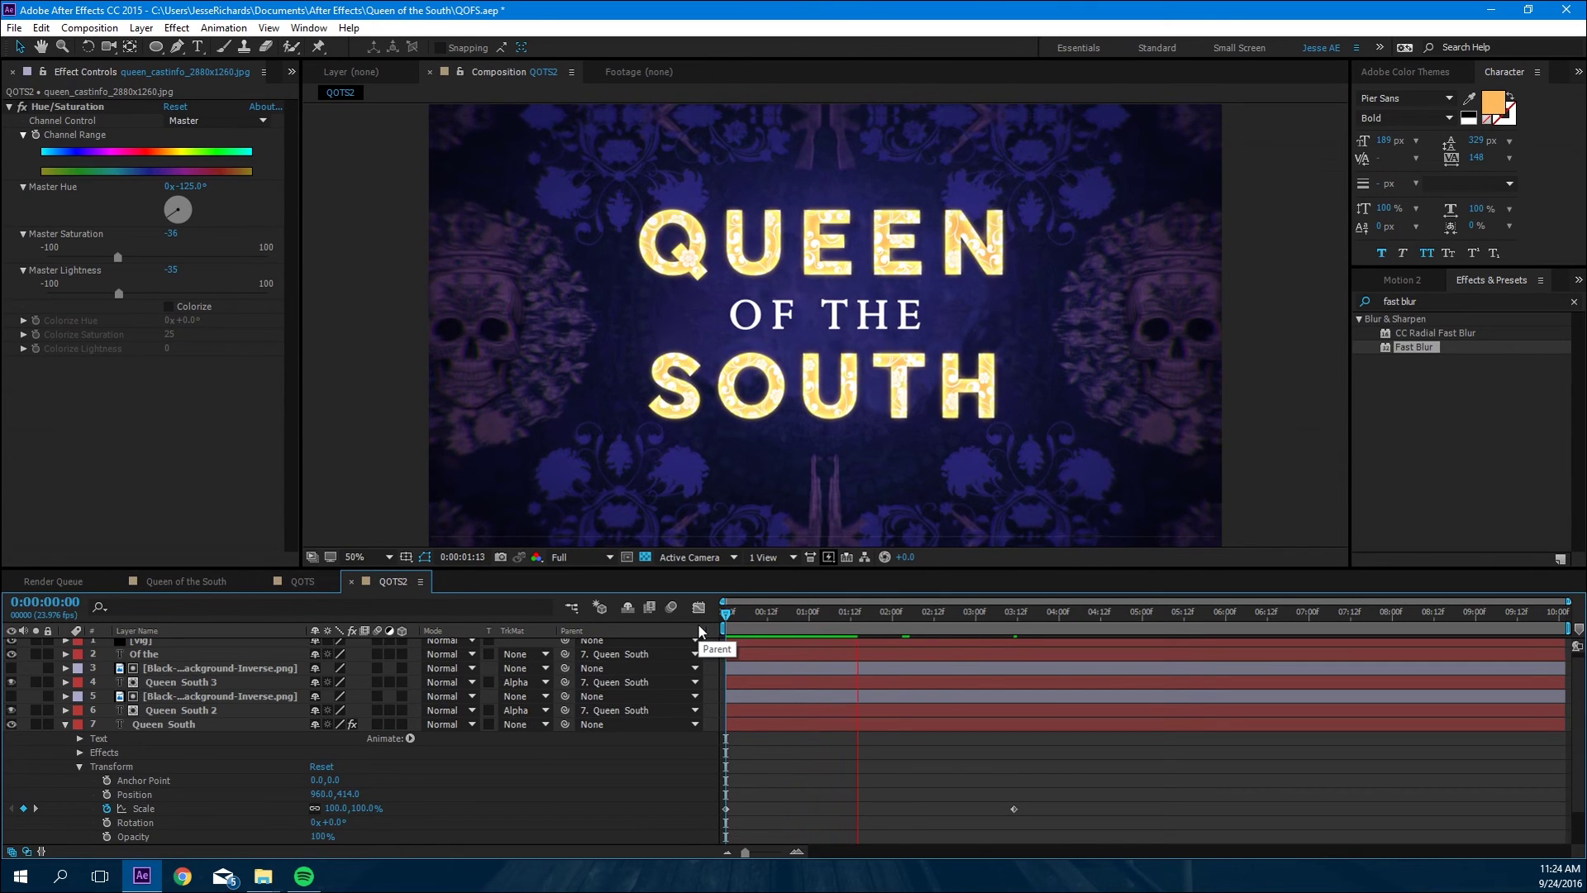
pyautogui.press('space')
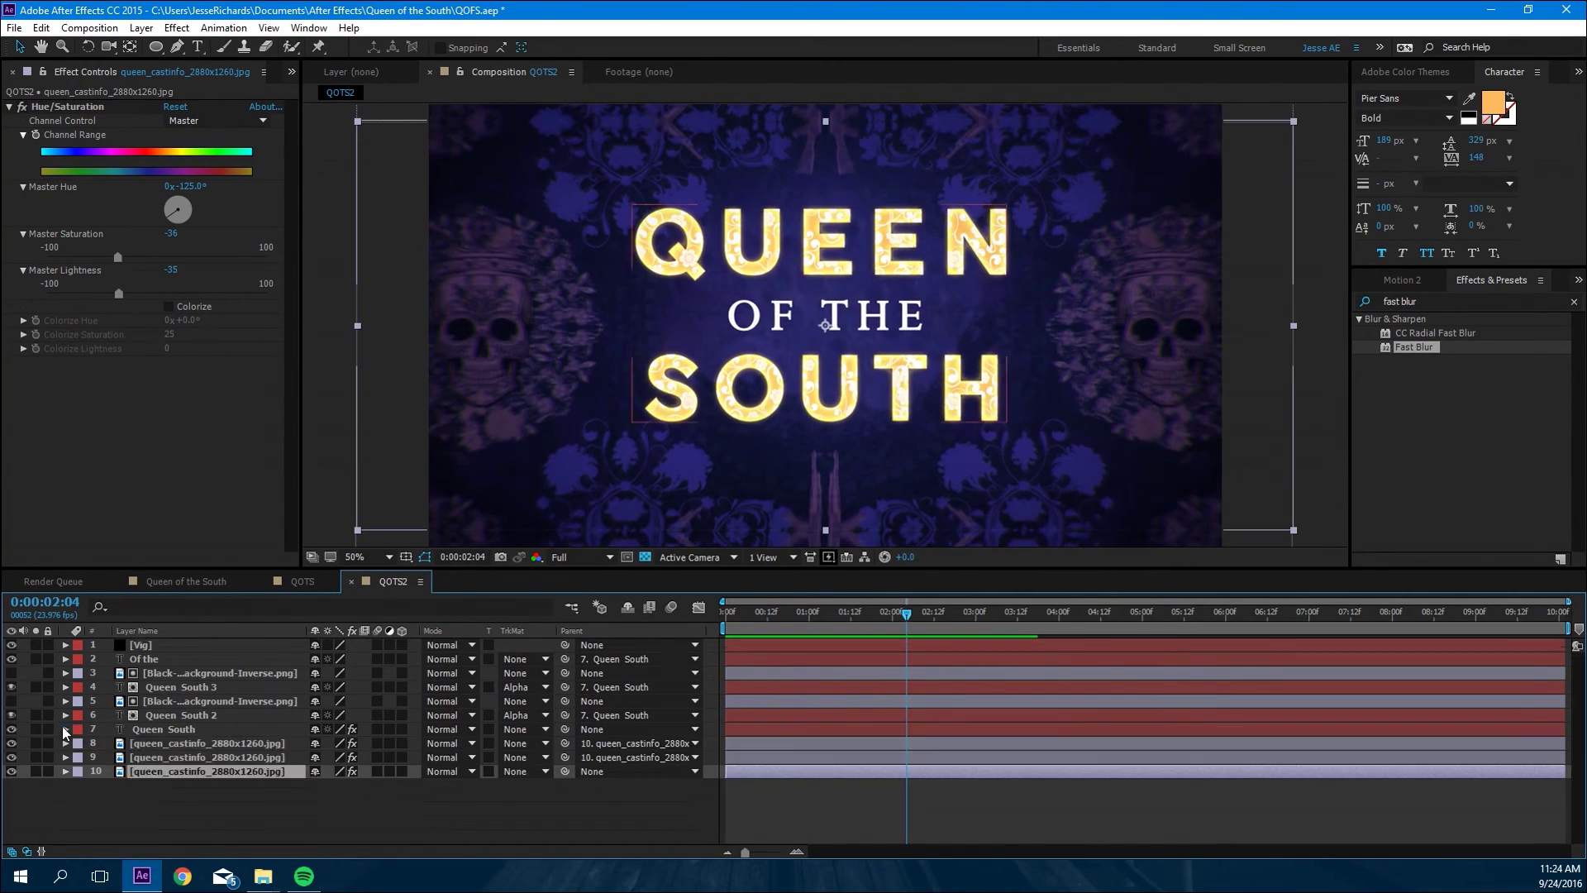
# Step: Create a new solid layer named Particular in the QOTS2 composition
pyautogui.rightClick(120, 831)
pyautogui.moveTo(136, 648)
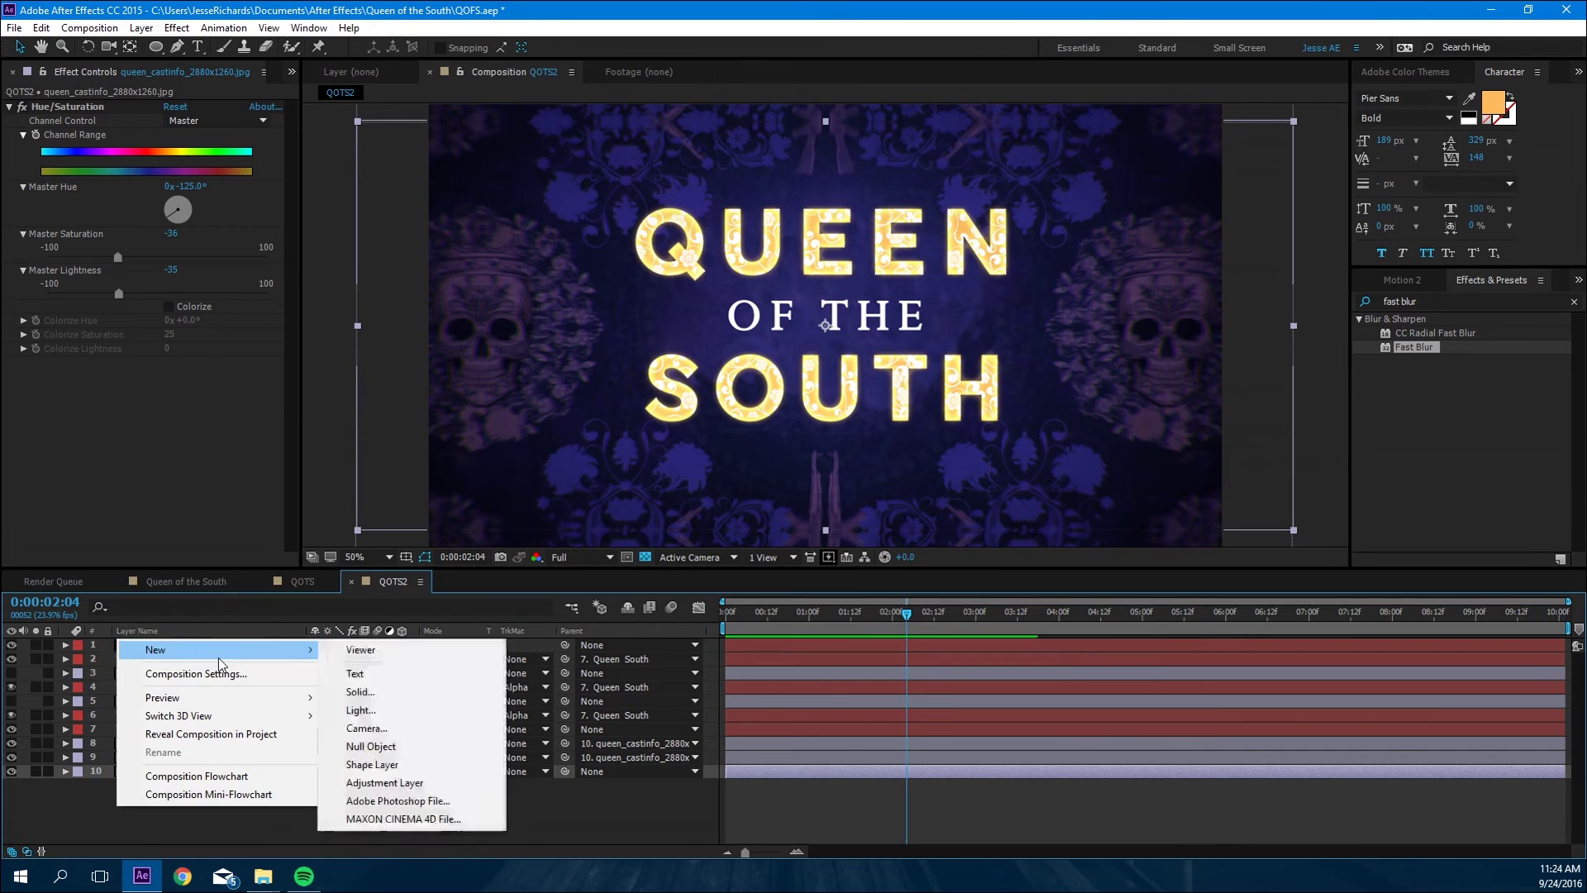
pyautogui.click(361, 696)
pyautogui.write('Particular')
pyautogui.press('Return')
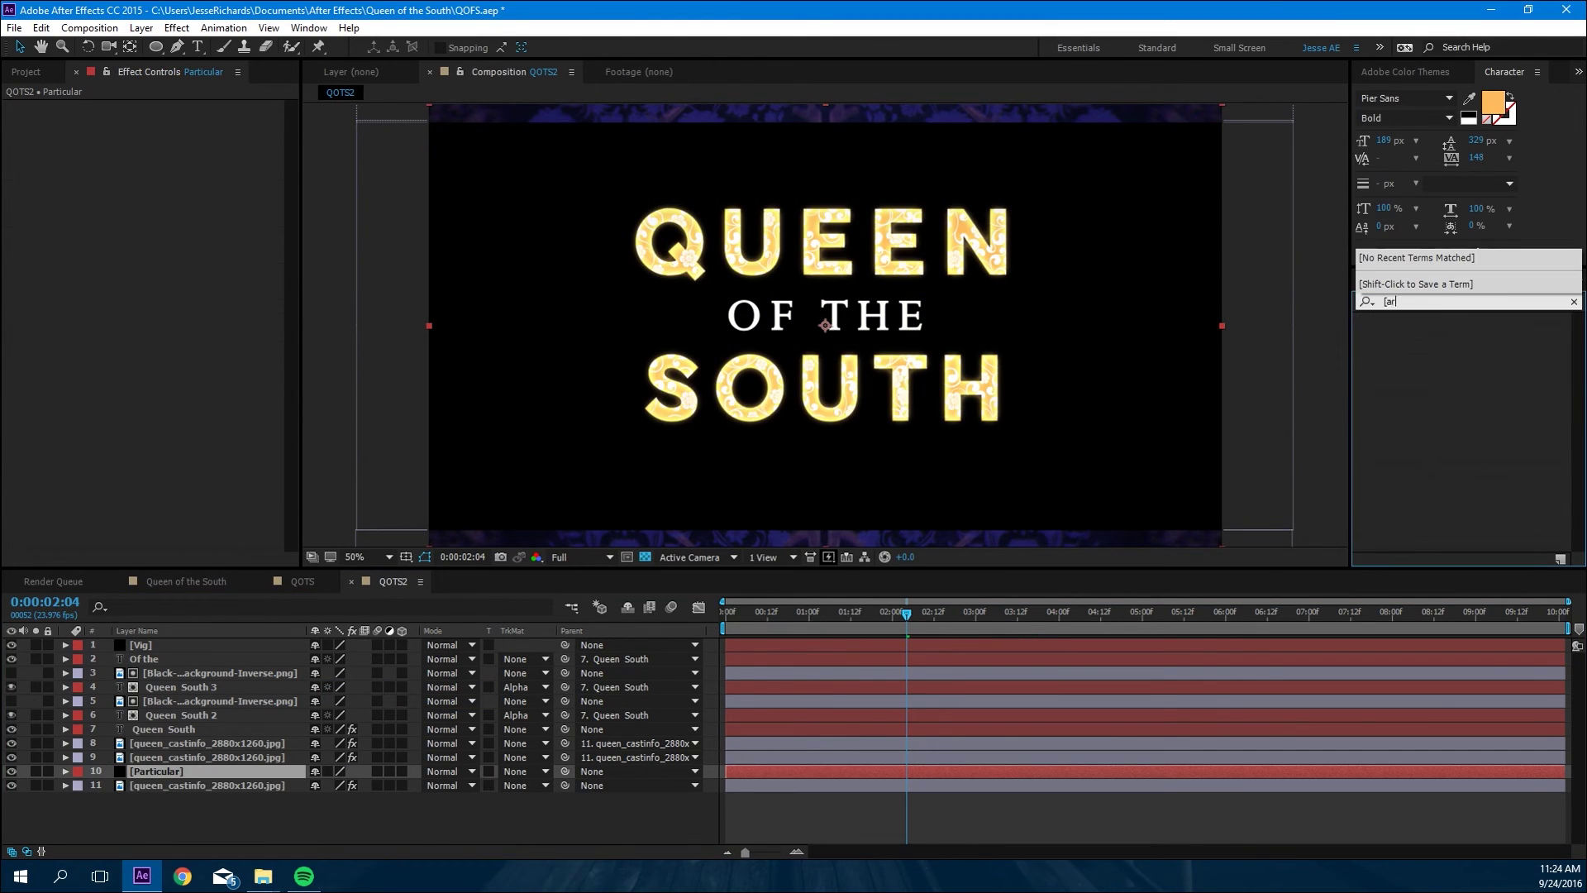
# Step: Apply the Trapcode Particular effect to the Particular solid and move that layer above all others
pyautogui.write('part')
pyautogui.moveTo(1414, 445); pyautogui.dragTo(166, 772)
pyautogui.hotkey('ctrl', 'shift', ']')
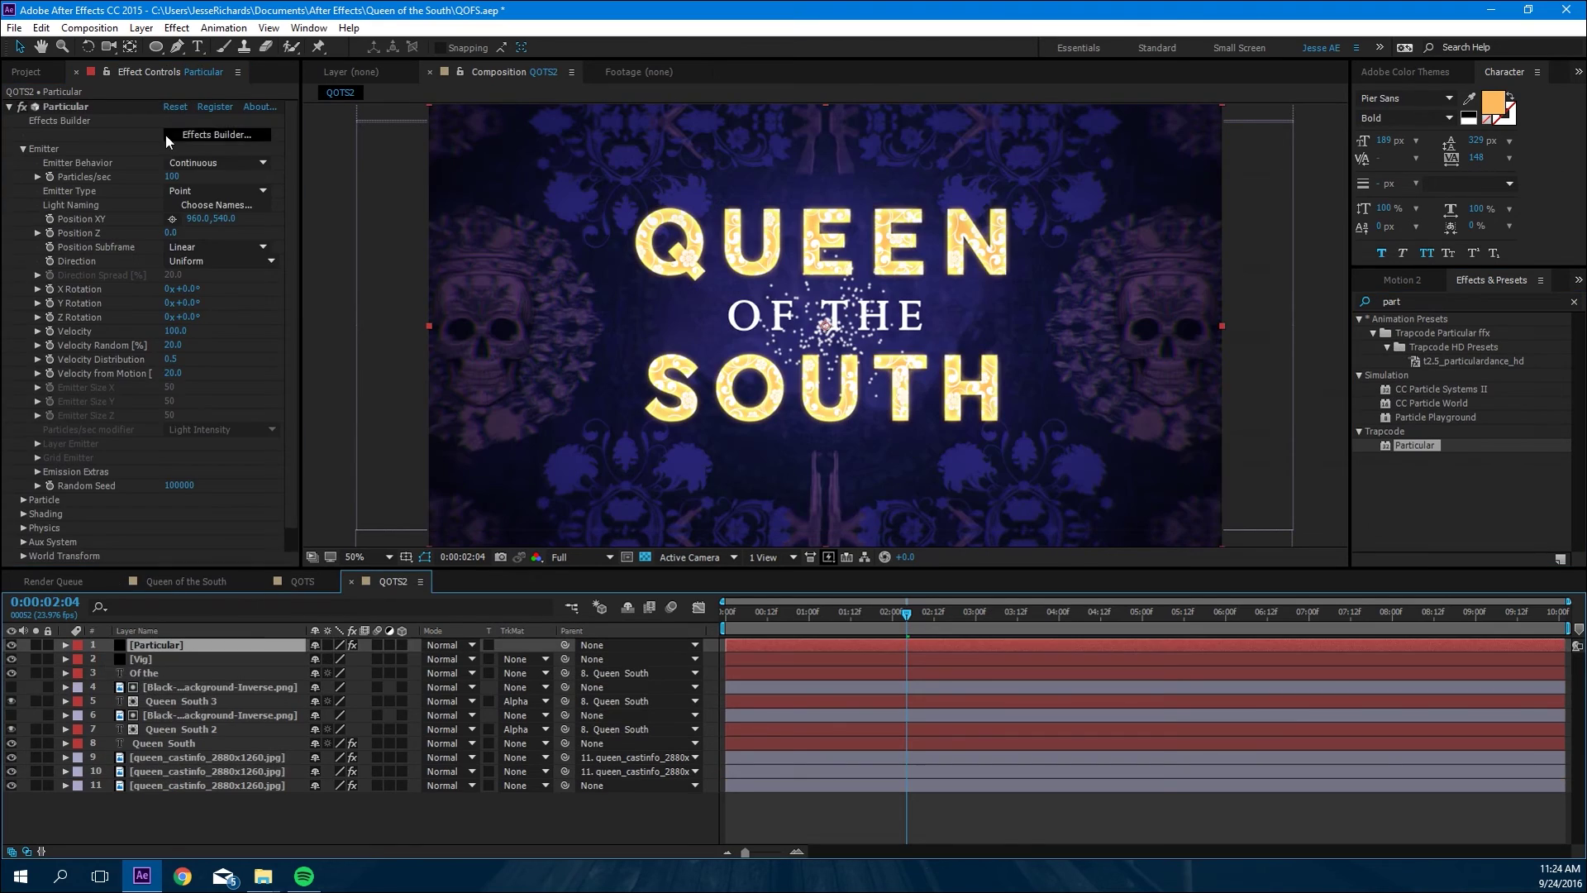
# Step: Load the Blowing Snow preset from the Water and Snow group in Particular's Effects Builder
pyautogui.click(198, 135)
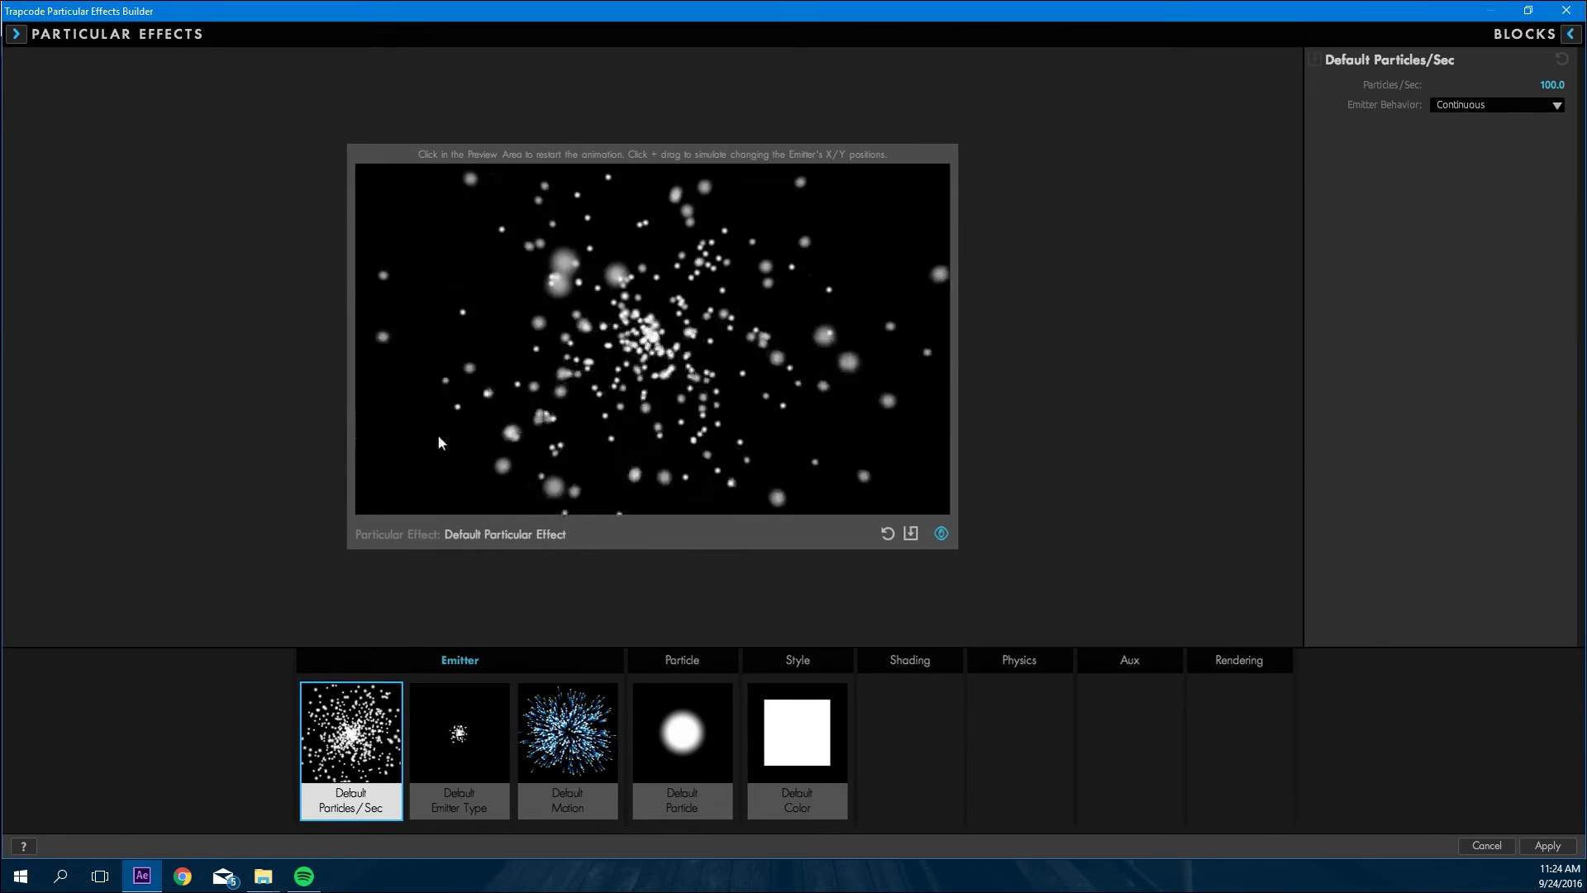
pyautogui.click(18, 35)
pyautogui.scroll(-20, 199, 414)
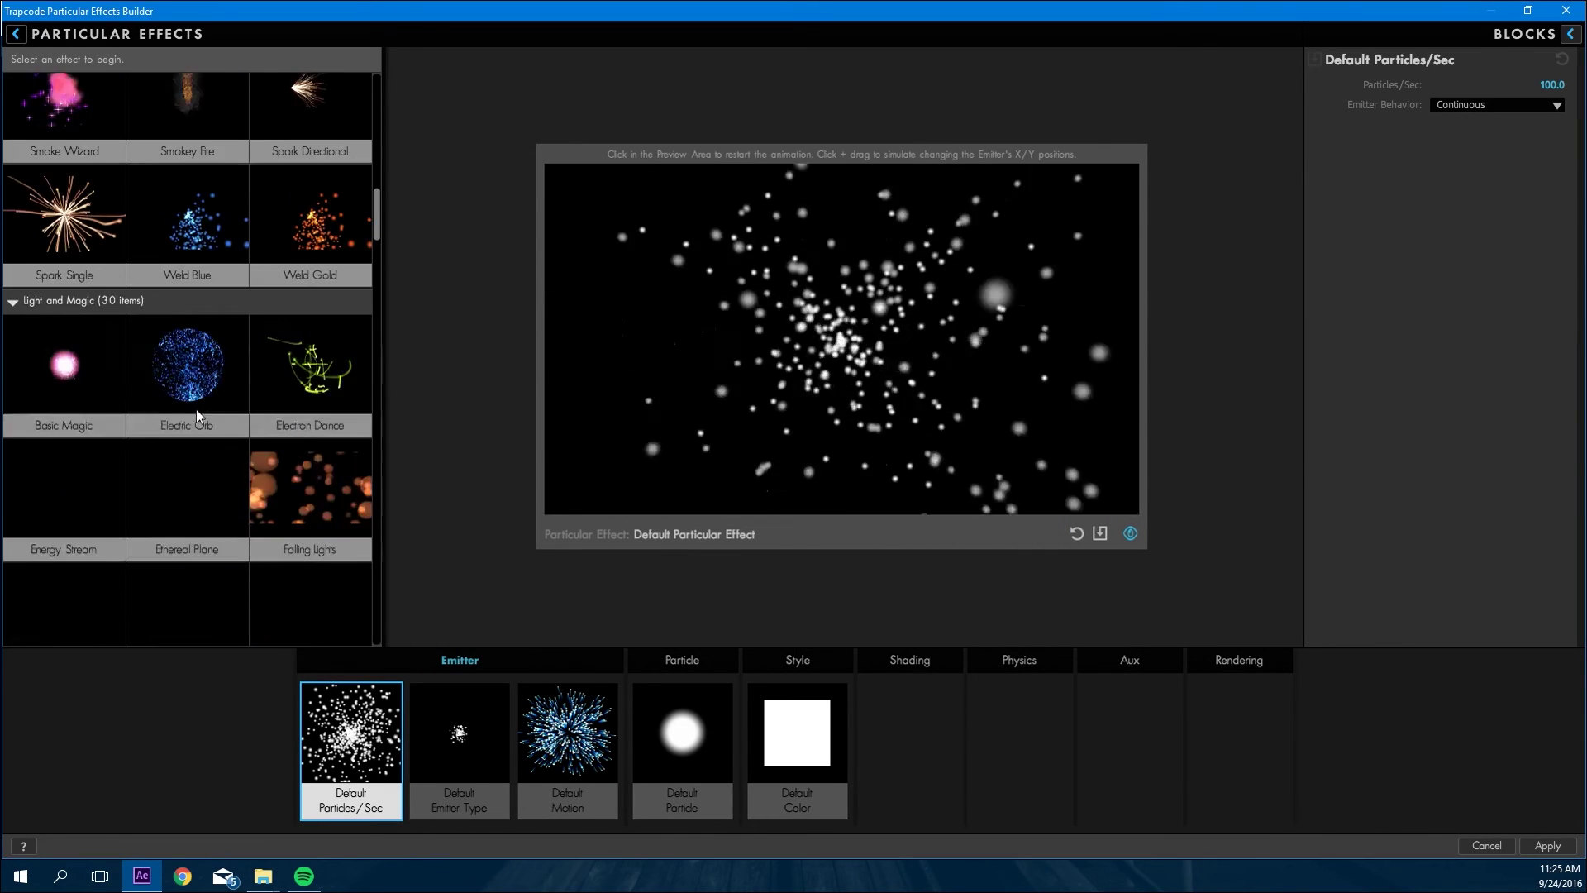
pyautogui.moveTo(360, 597); pyautogui.dragTo(375, 577)
pyautogui.click(64, 318)
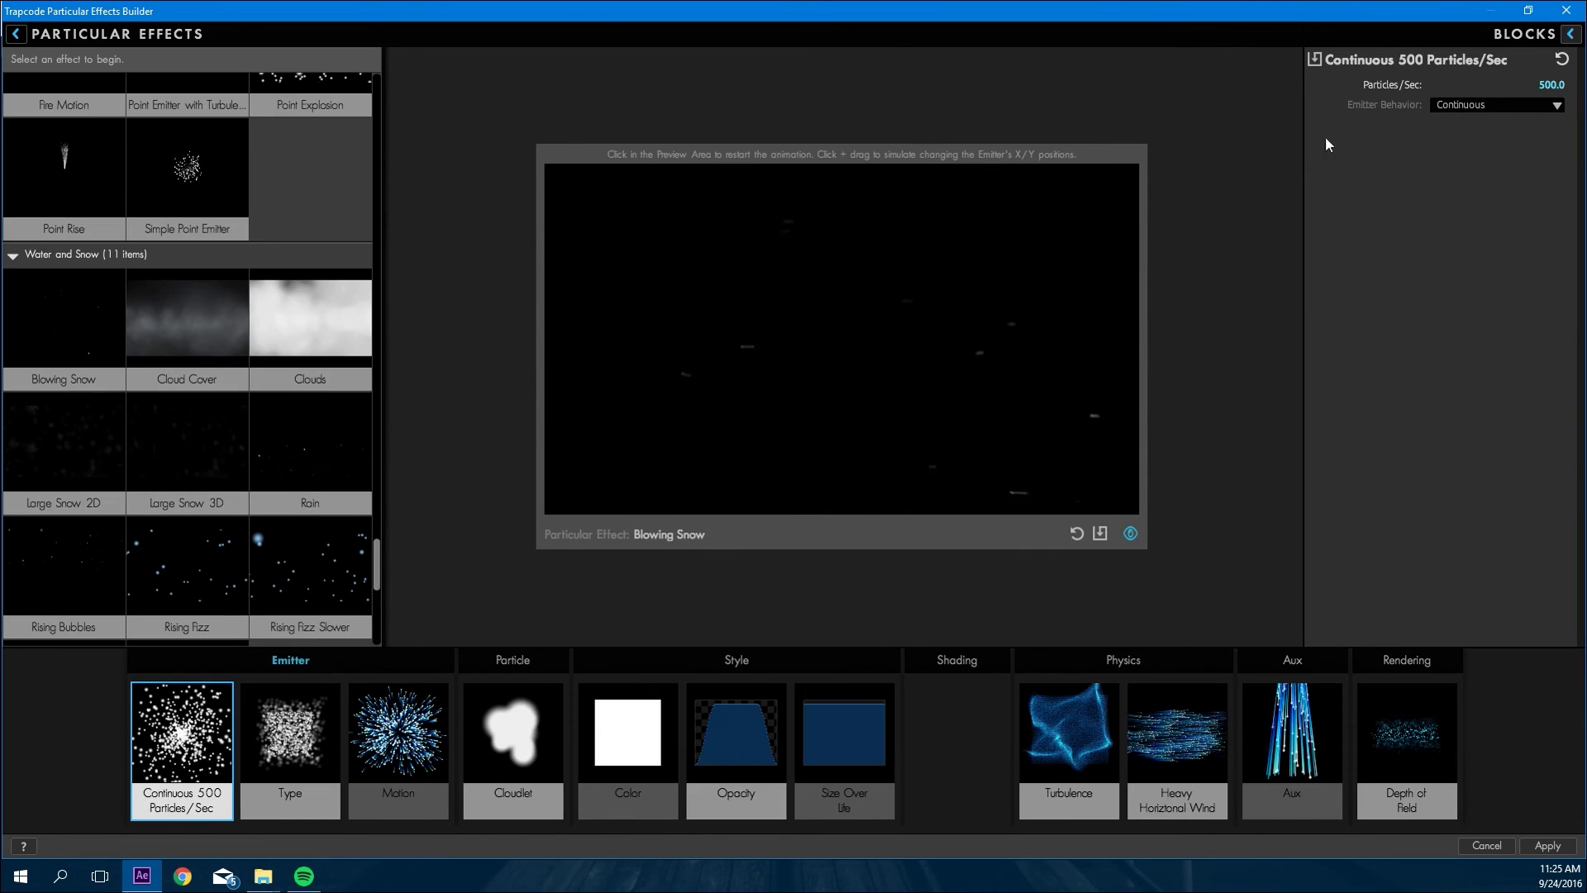
# Step: Set the Blowing Snow particles' single color to light grey and apply the Effects Builder setup to the layer
pyautogui.click(612, 746)
pyautogui.click(1530, 105)
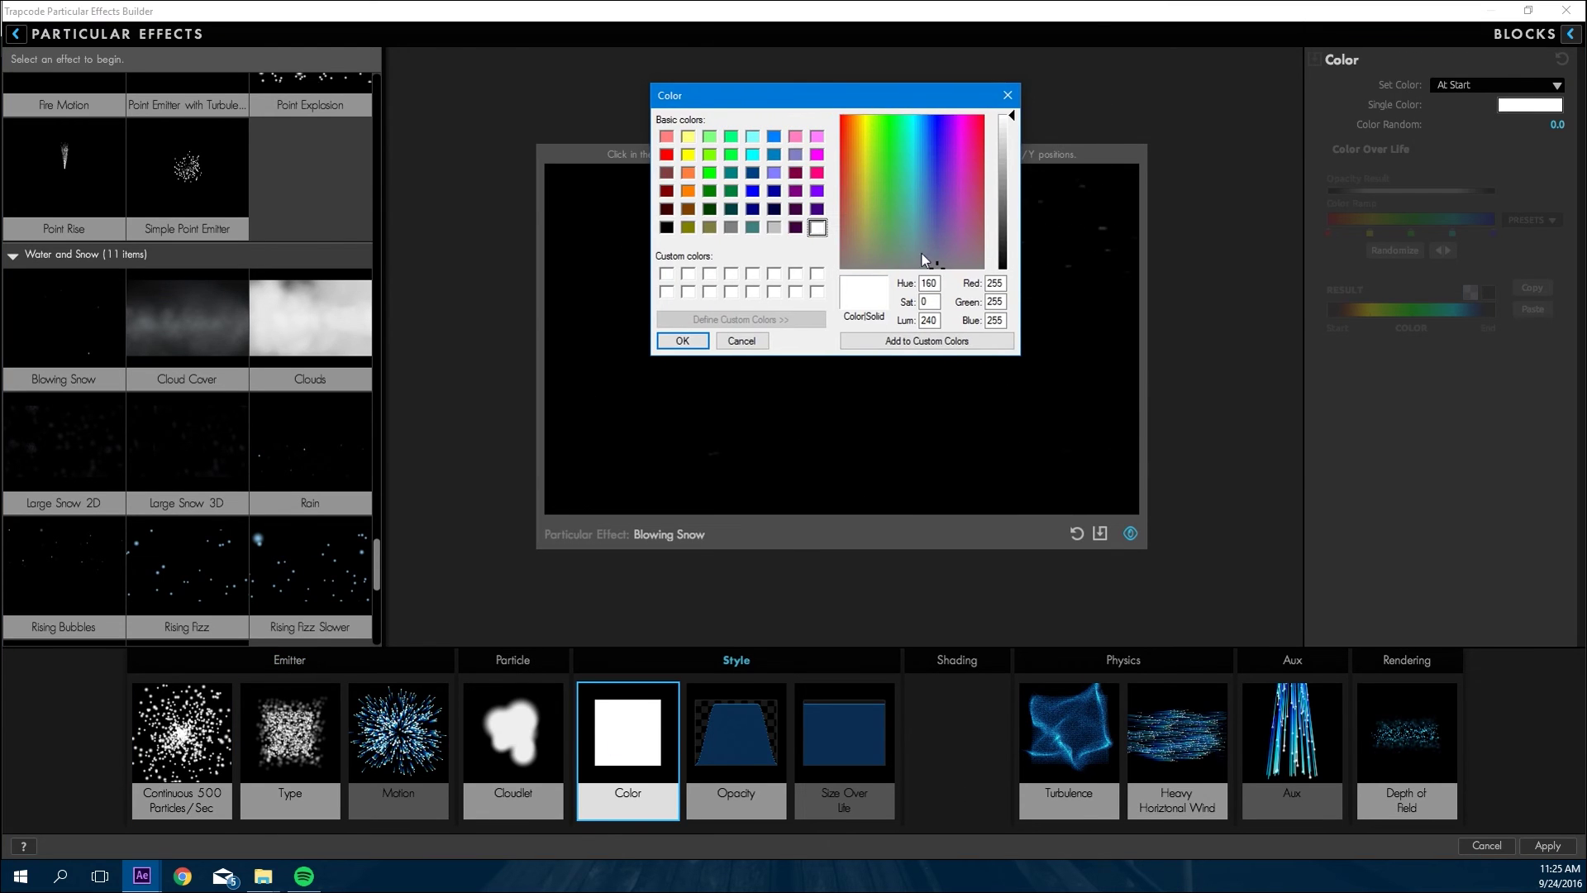
pyautogui.press('Return')
pyautogui.click(800, 668)
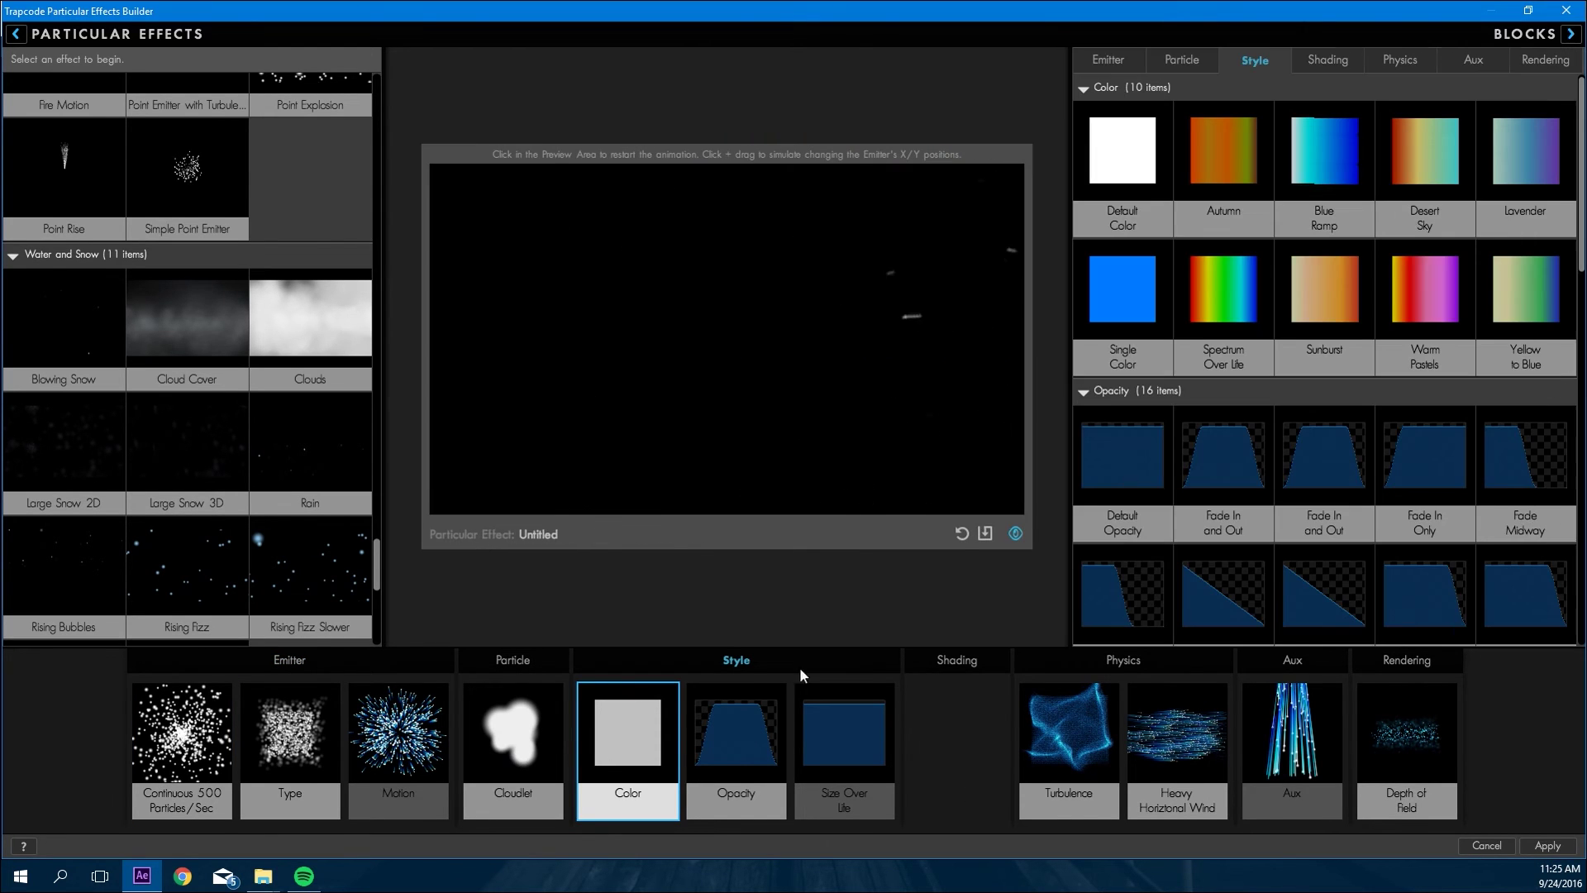
pyautogui.click(398, 736)
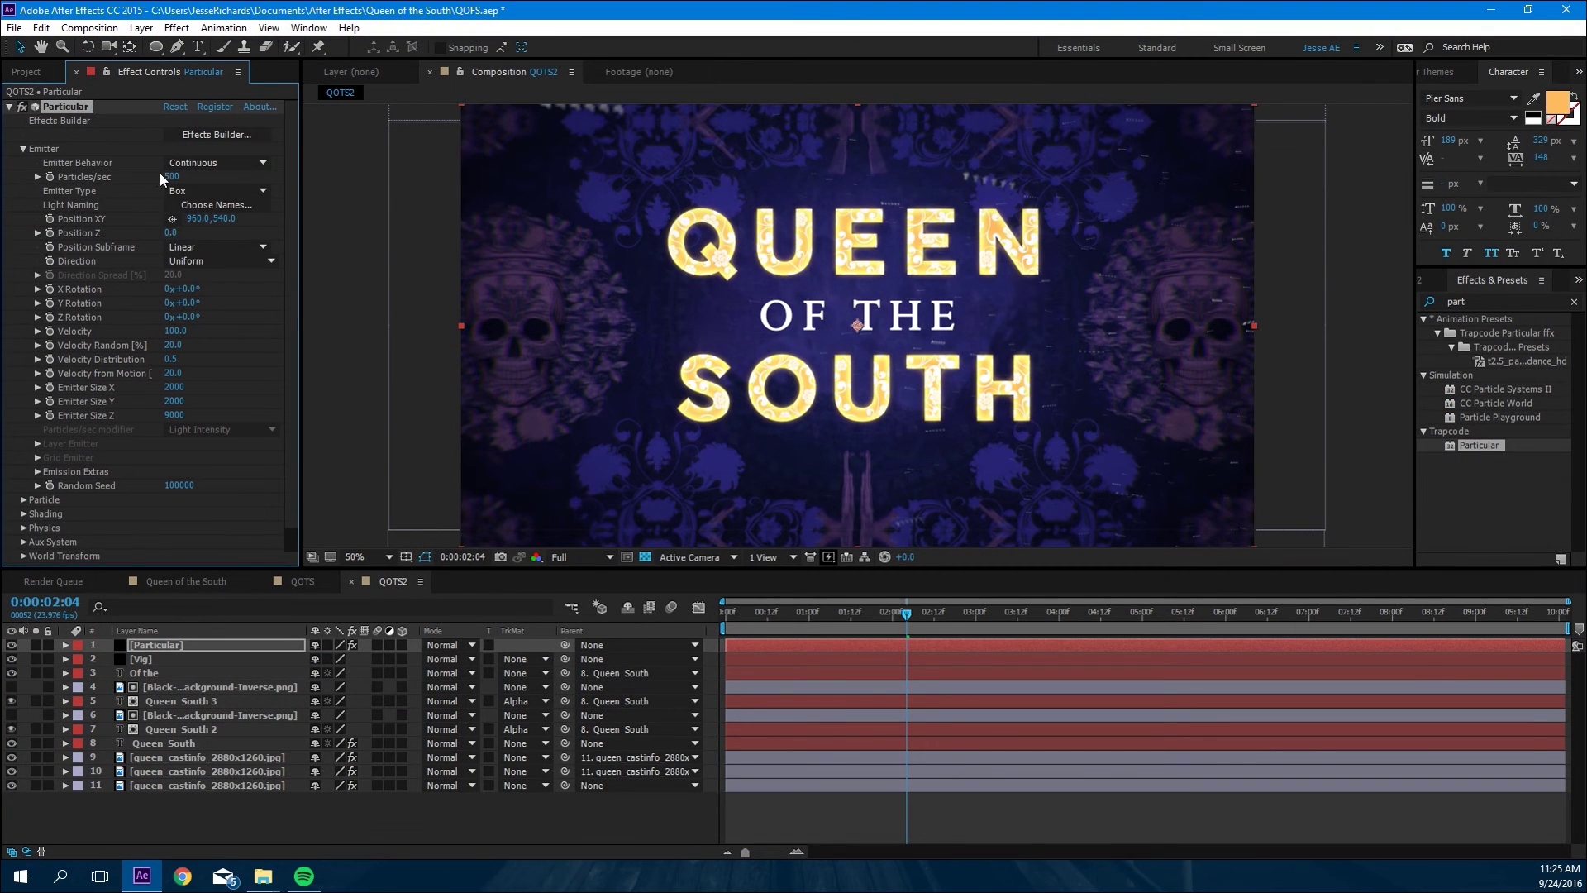
# Step: Set the Particular emitter to 70 particles per second and preview the composition from the beginning
pyautogui.moveTo(175, 176); pyautogui.dragTo(161, 176)
pyautogui.moveTo(755, 616); pyautogui.dragTo(662, 608)
pyautogui.press('space')
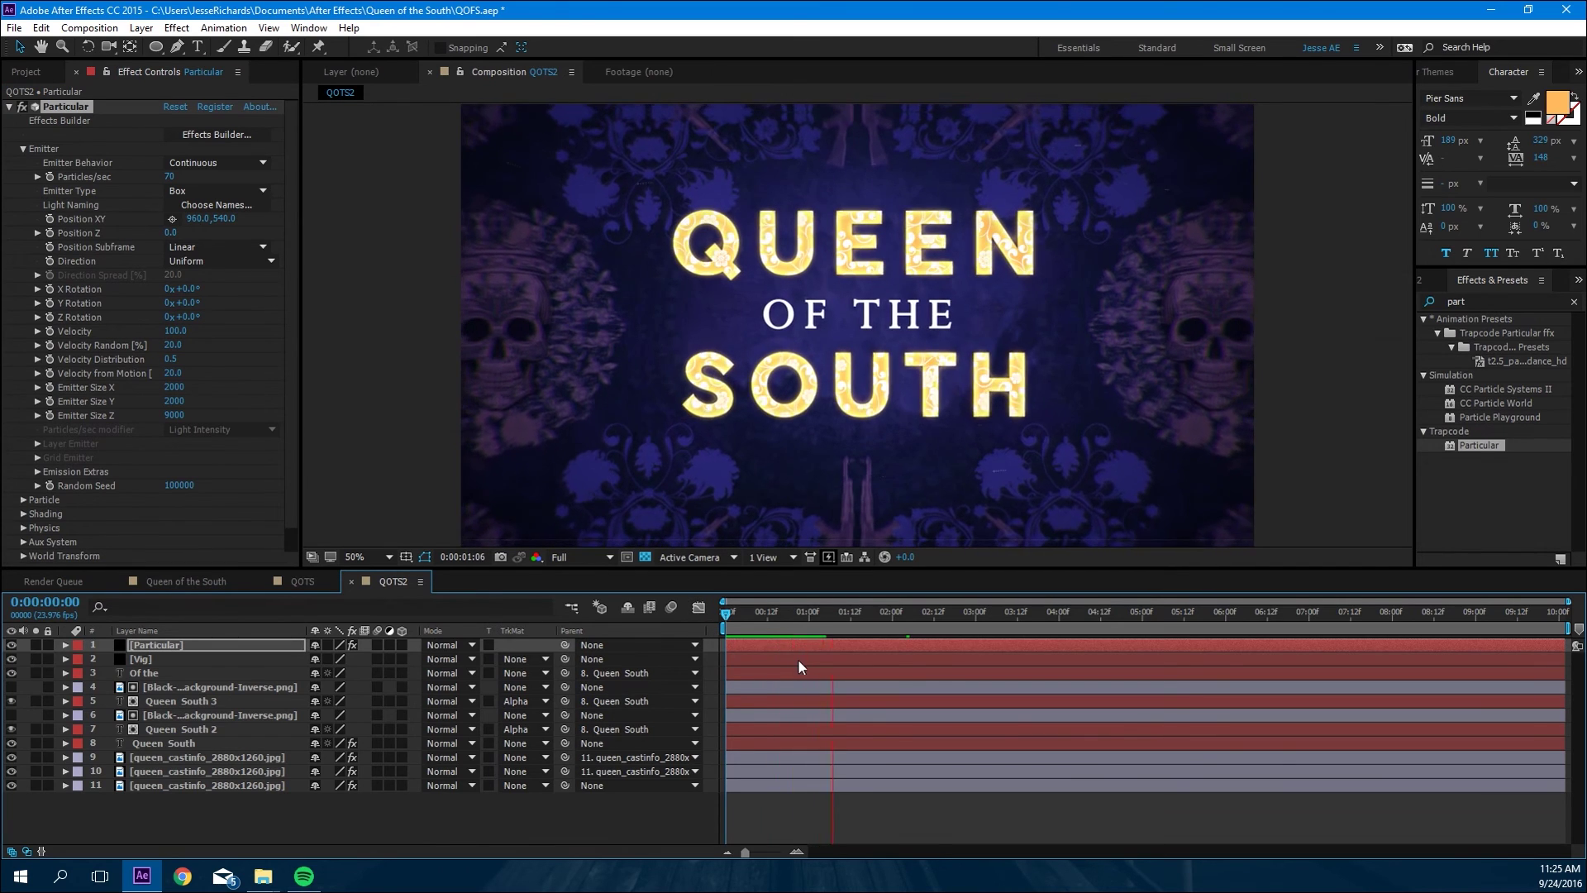